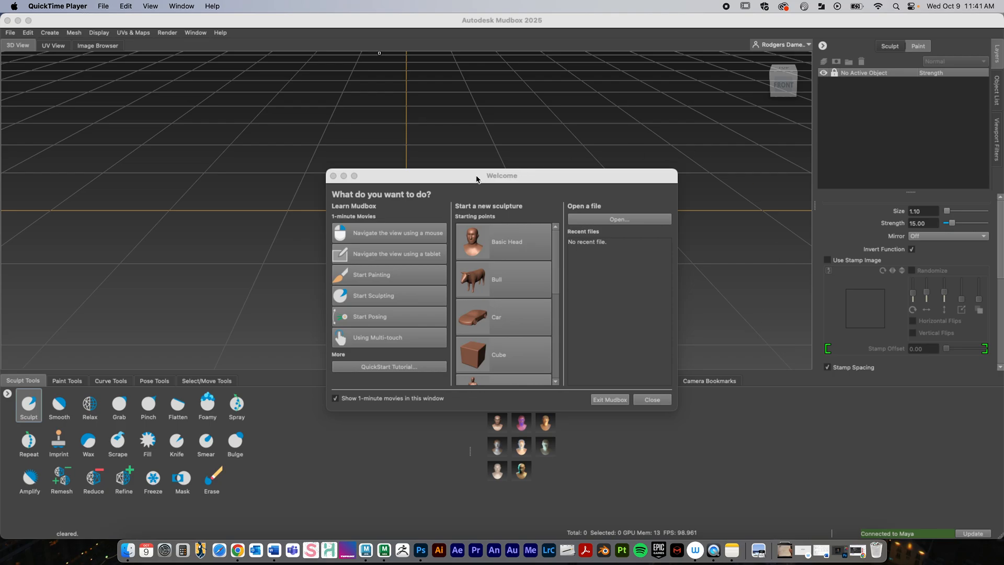
Preview the mouse navigation movie from the Welcome window, check the sculpture starting points, and close the Welcome window
{"action": "left_click_drag", "start_coordinate": [424, 179], "coordinate": [307, 94]}
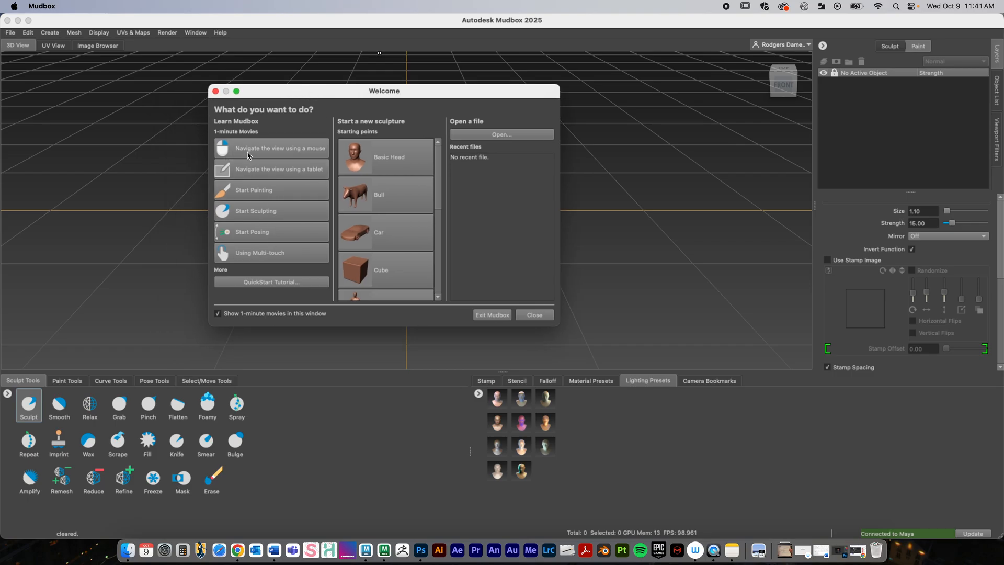
{"action": "left_click", "coordinate": [225, 157]}
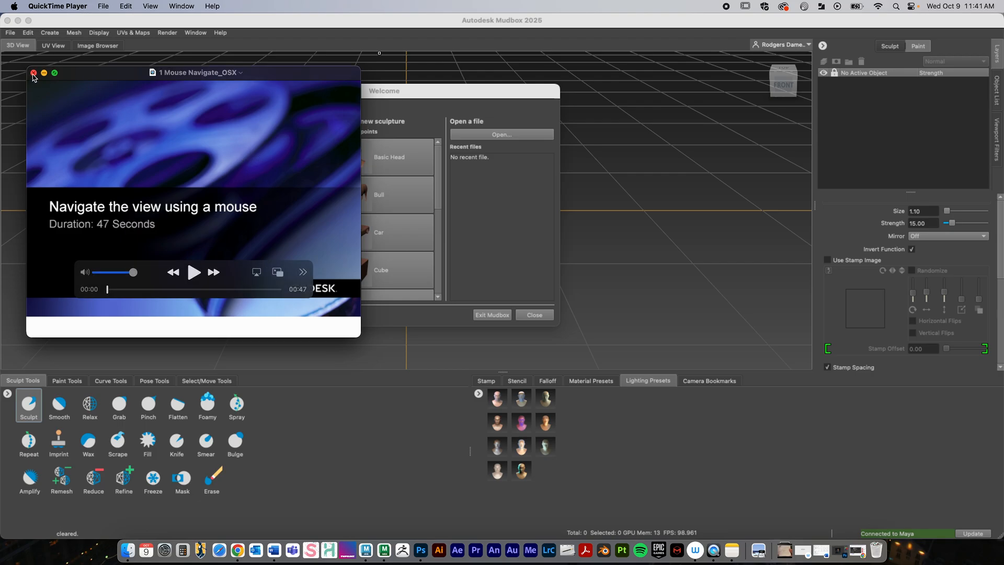
{"action": "left_click", "coordinate": [33, 73]}
{"action": "left_click_drag", "start_coordinate": [438, 158], "coordinate": [416, 177]}
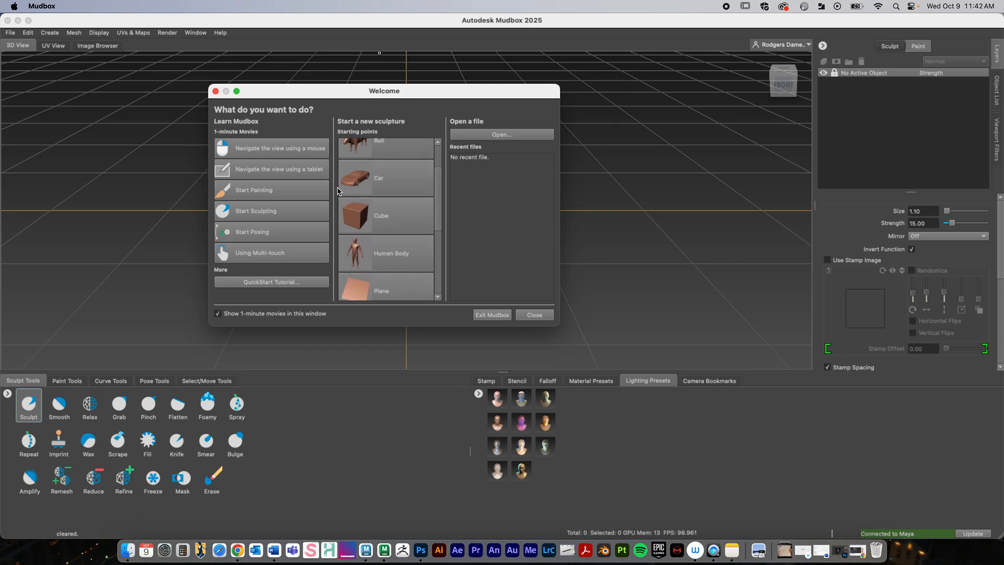
{"action": "left_click", "coordinate": [533, 315]}
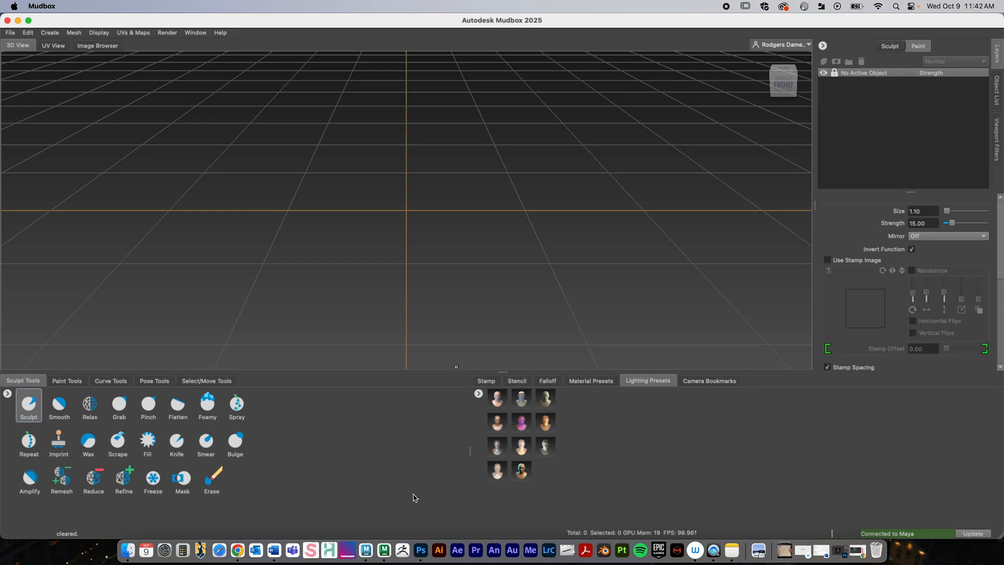
Switch to Maya, extrude the upper middle face on the cube's three-column side outward, and return the cube to object mode
{"action": "left_click", "coordinate": [366, 548]}
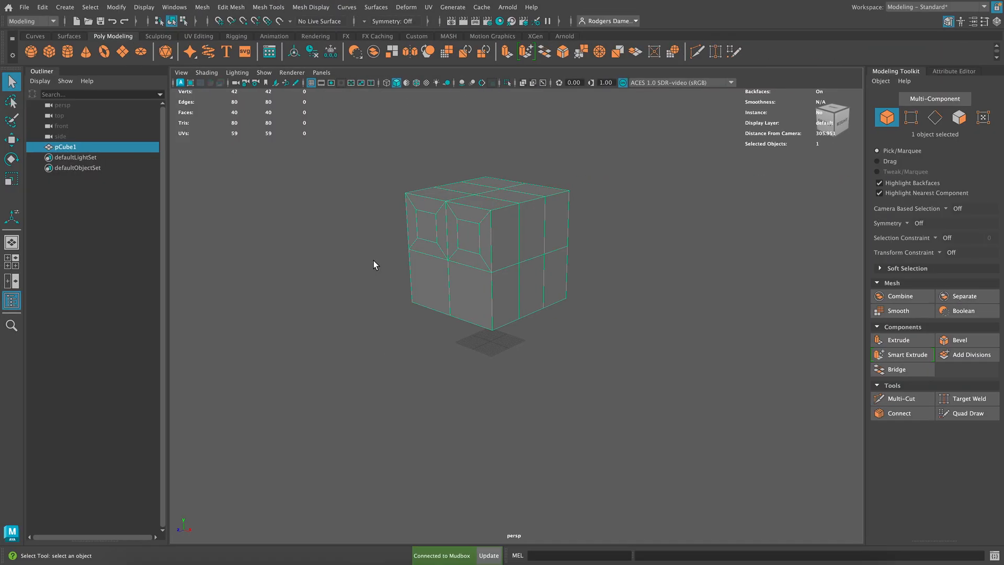
{"action": "left_click_drag", "start_coordinate": [513, 320], "coordinate": [506, 322], "text": "alt"}
{"action": "middle_click_drag", "start_coordinate": [507, 322], "coordinate": [477, 325], "text": "alt"}
{"action": "right_click_drag", "start_coordinate": [477, 325], "coordinate": [419, 317], "text": "alt"}
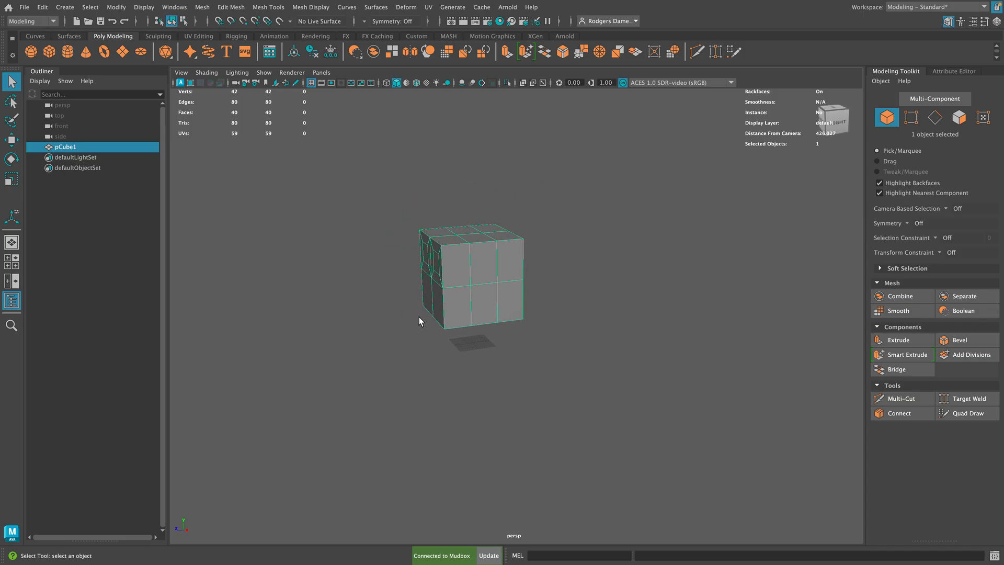
{"action": "left_click_drag", "start_coordinate": [419, 321], "coordinate": [491, 273], "text": "alt"}
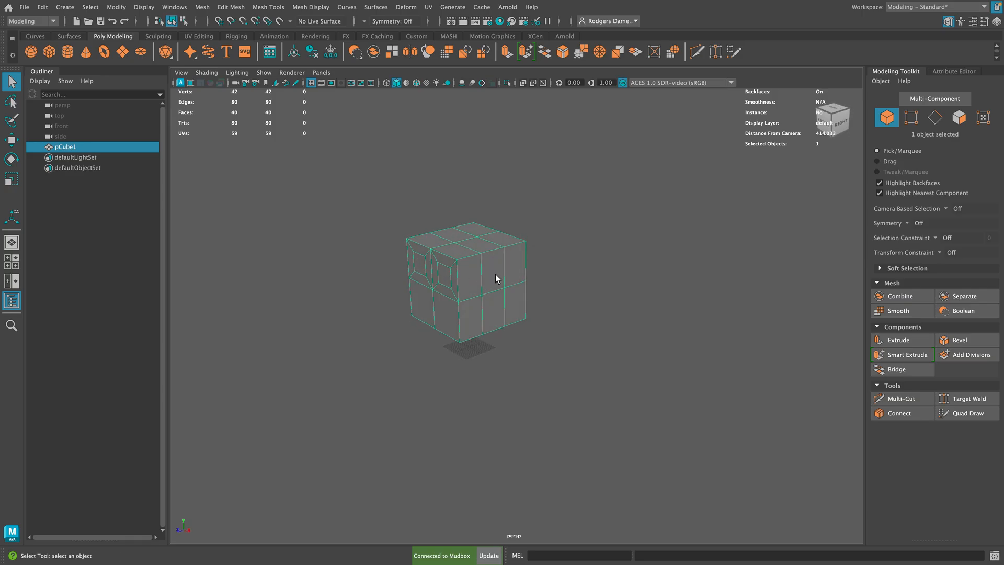
{"action": "right_click_drag", "start_coordinate": [497, 278], "coordinate": [493, 288]}
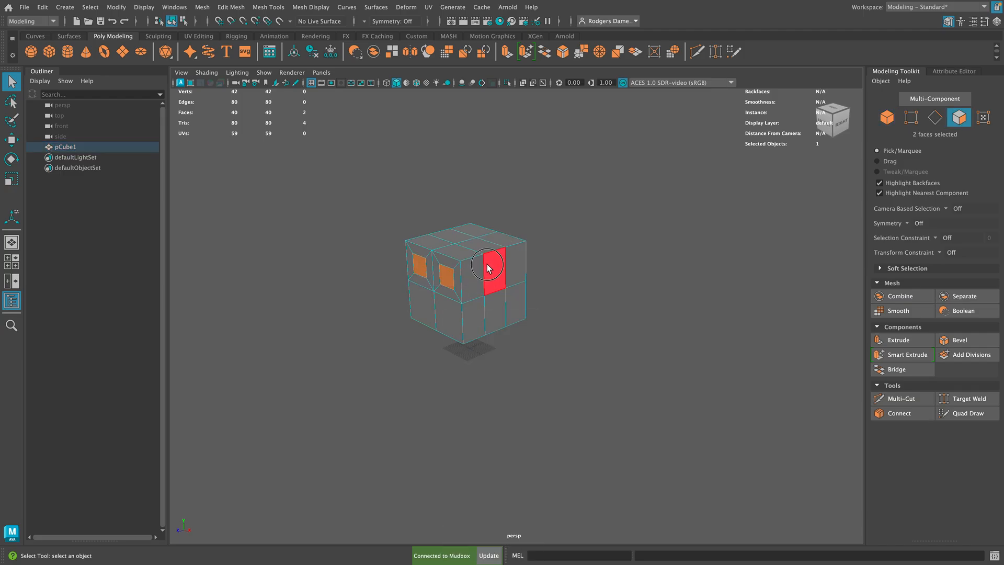
{"action": "left_click", "coordinate": [487, 269]}
{"action": "key", "text": "ctrl+e"}
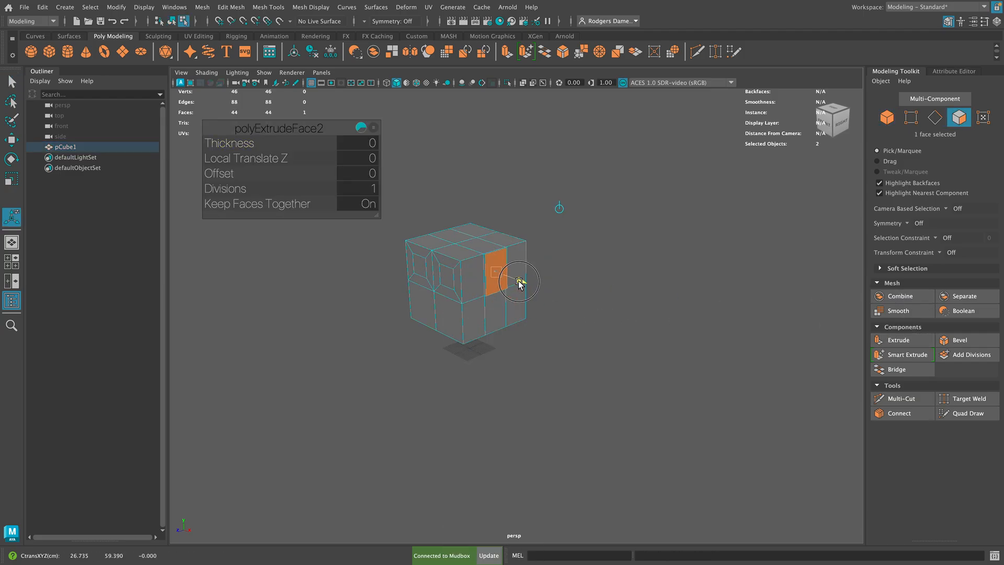
{"action": "left_click_drag", "start_coordinate": [519, 282], "coordinate": [519, 327]}
{"action": "key", "text": "q"}
{"action": "left_click_drag", "start_coordinate": [427, 314], "coordinate": [491, 312], "text": "alt"}
{"action": "right_click", "coordinate": [469, 259]}
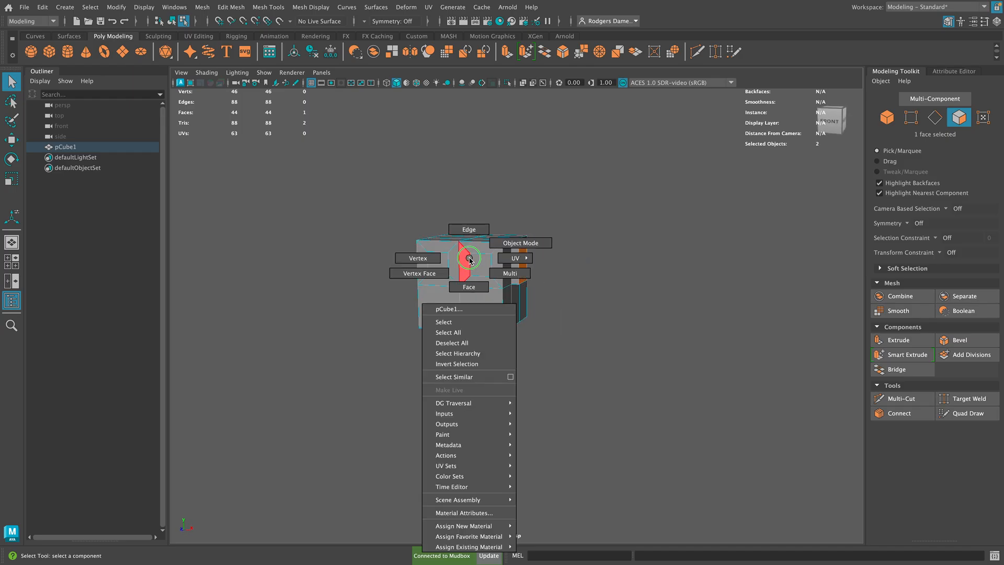
{"action": "left_click", "coordinate": [517, 243]}
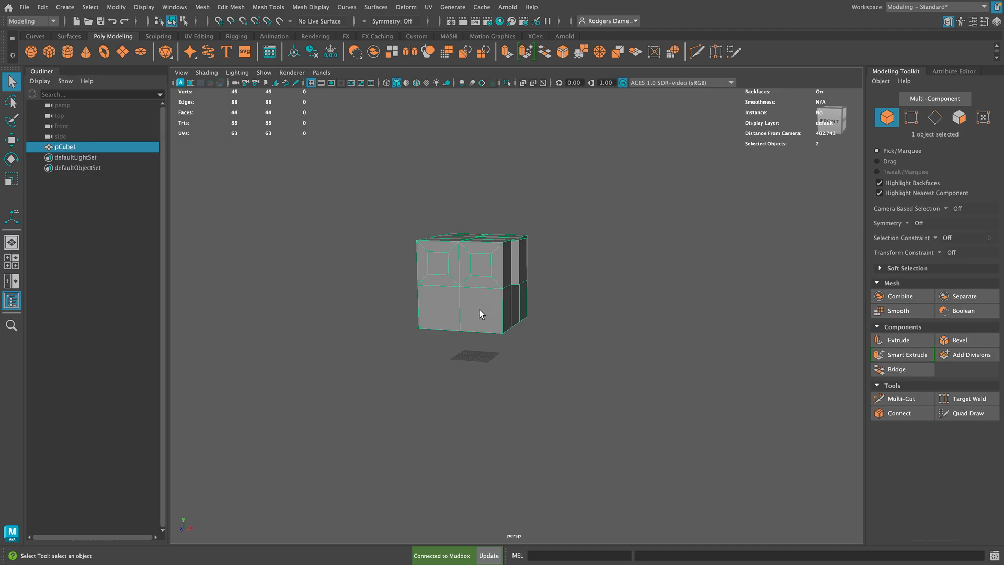
Review the file types in the Export Selection options for the cube, including OBJexport, and close the options without exporting
{"action": "left_click_drag", "start_coordinate": [451, 283], "coordinate": [442, 284], "text": "alt"}
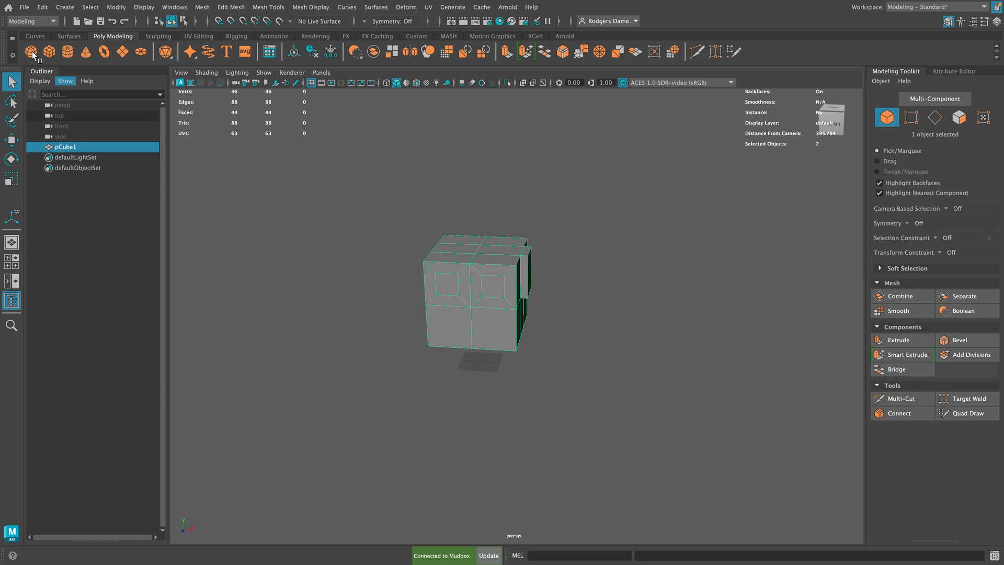
{"action": "left_click", "coordinate": [25, 8]}
{"action": "mouse_move", "coordinate": [79, 138]}
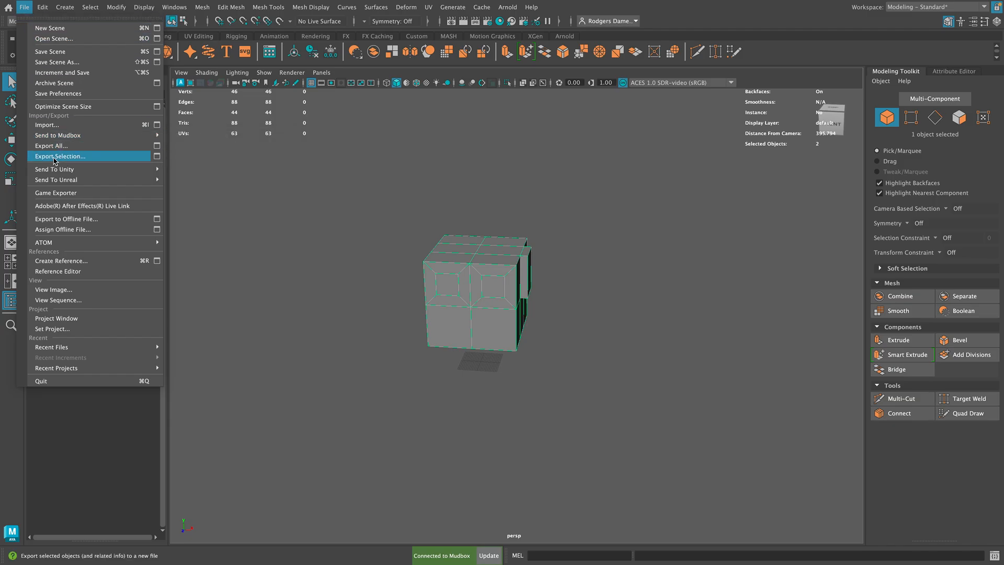
{"action": "left_click", "coordinate": [157, 155]}
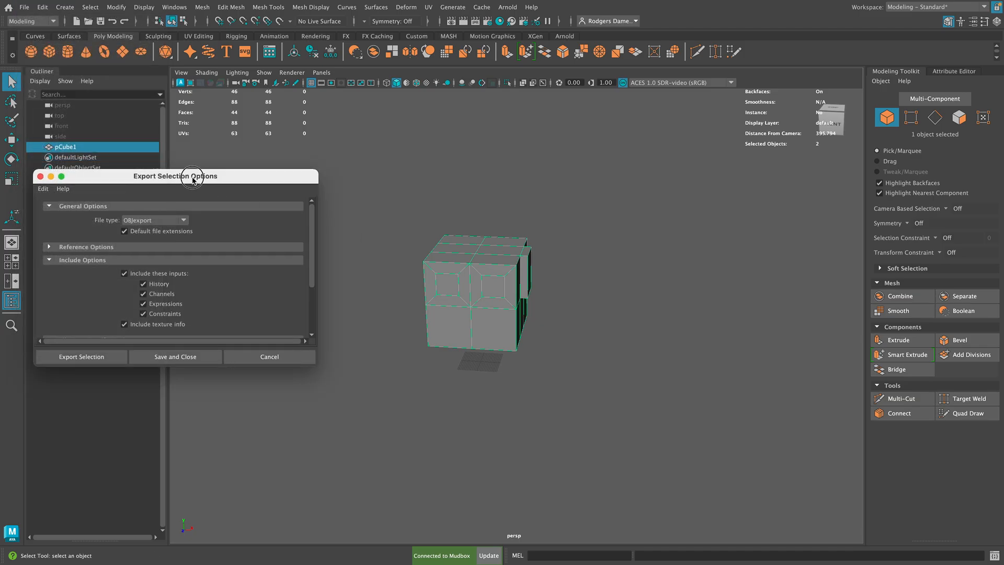
{"action": "left_click_drag", "start_coordinate": [194, 178], "coordinate": [219, 149]}
{"action": "left_click", "coordinate": [180, 191]}
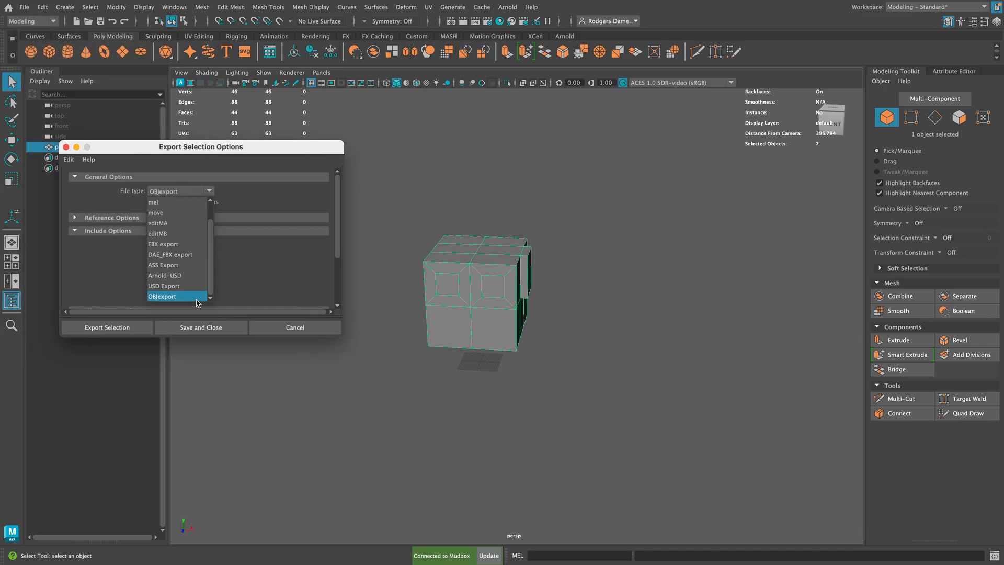
{"action": "left_click", "coordinate": [196, 297]}
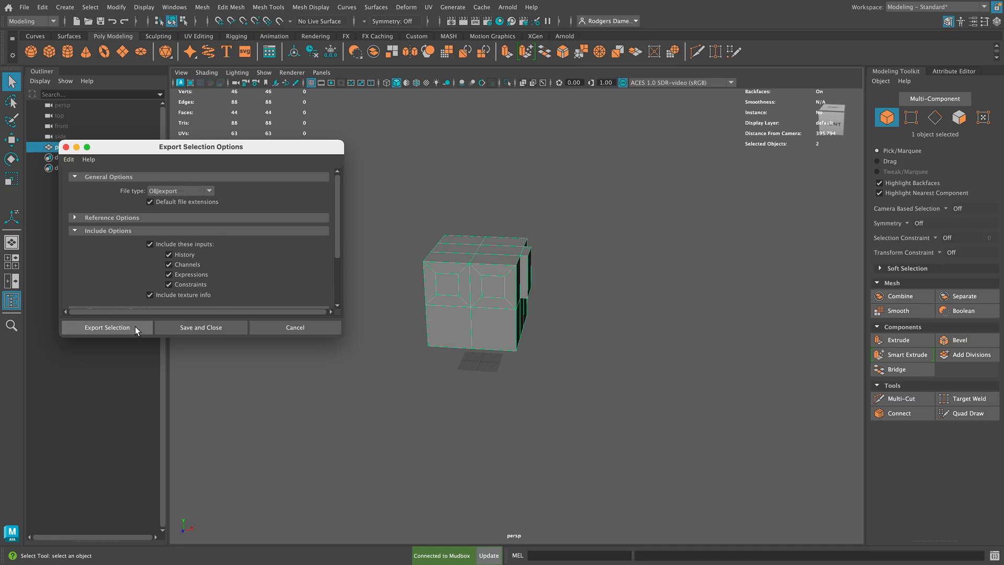
{"action": "left_click", "coordinate": [198, 193]}
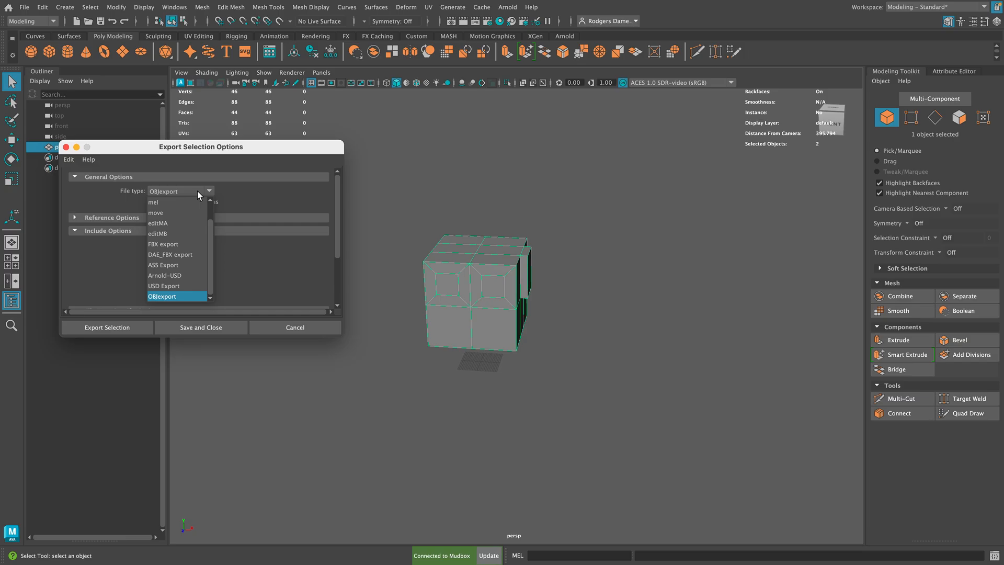
{"action": "left_click_drag", "start_coordinate": [300, 147], "coordinate": [357, 126]}
{"action": "left_click", "coordinate": [124, 126]}
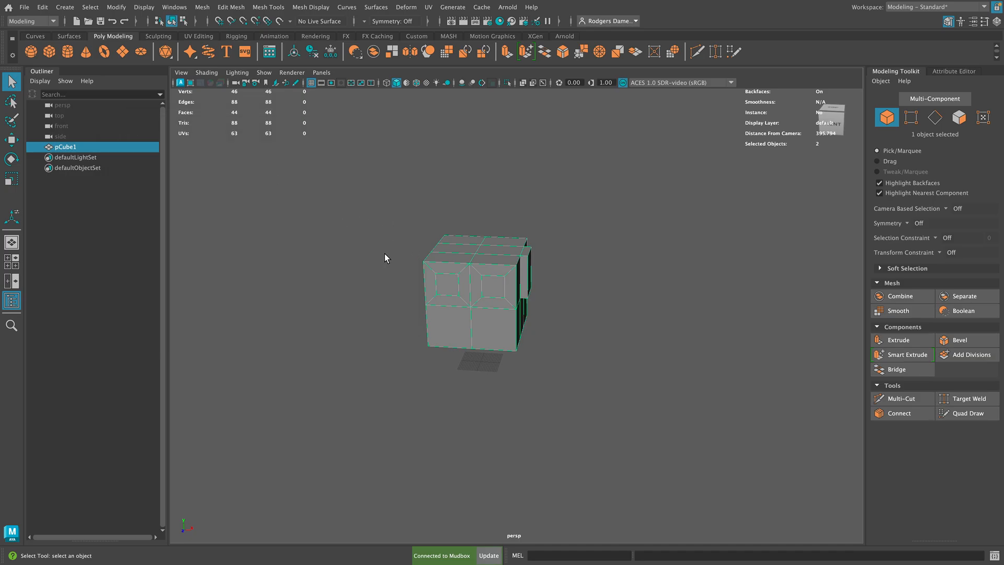
Send the selected cube to Mudbox as a new scene and keep the imported mesh
{"action": "left_click_drag", "start_coordinate": [384, 253], "coordinate": [370, 248], "text": "alt"}
{"action": "middle_click_drag", "start_coordinate": [429, 242], "coordinate": [399, 254], "text": "alt"}
{"action": "right_click_drag", "start_coordinate": [400, 254], "coordinate": [353, 265], "text": "alt"}
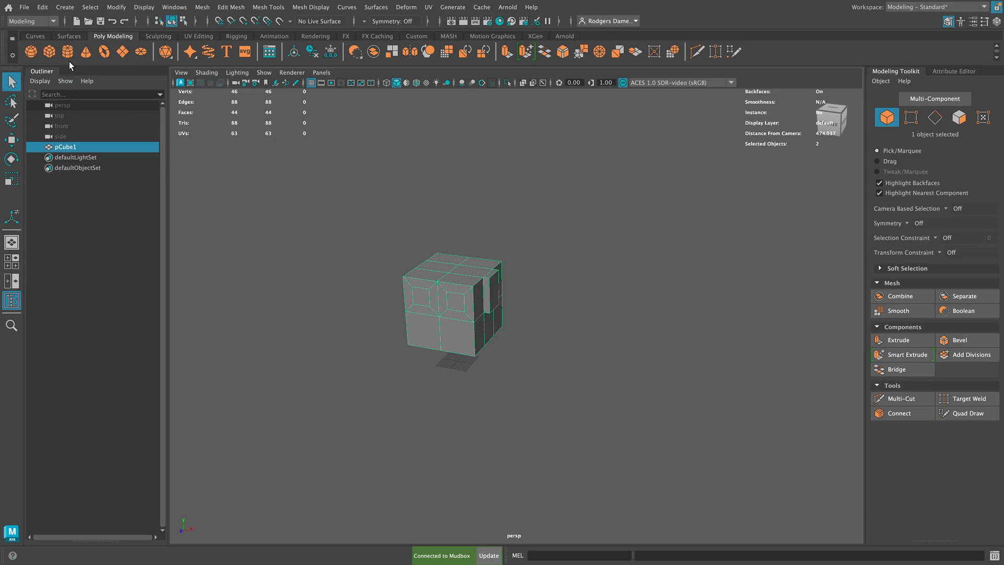
{"action": "left_click_drag", "start_coordinate": [327, 249], "coordinate": [352, 249], "text": "alt"}
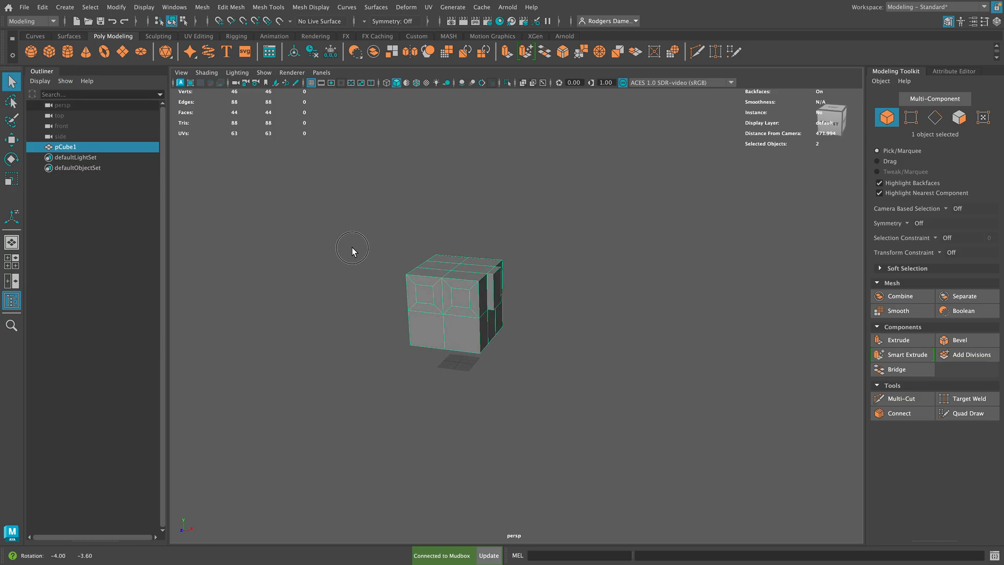
{"action": "left_click", "coordinate": [25, 9]}
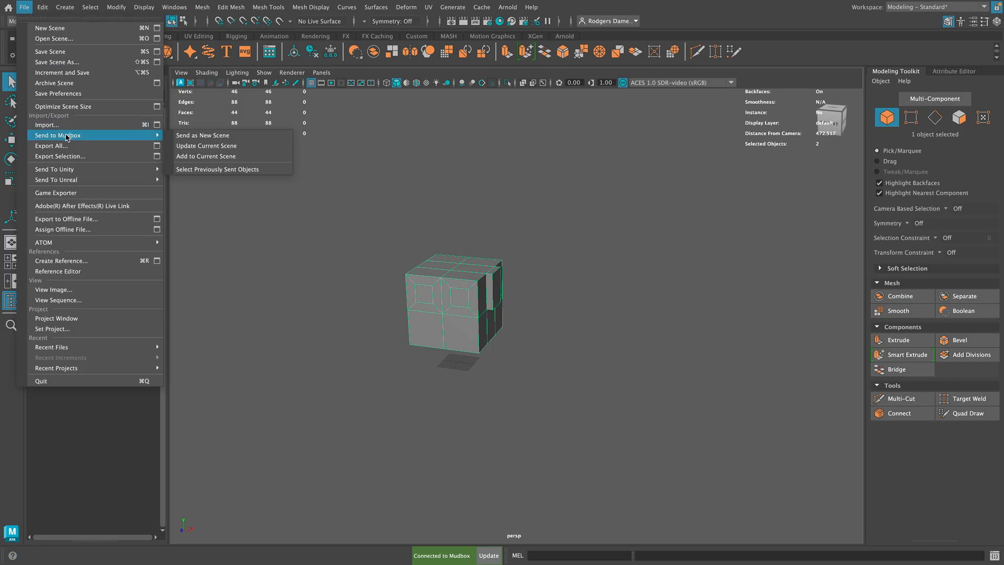
{"action": "left_click", "coordinate": [209, 136]}
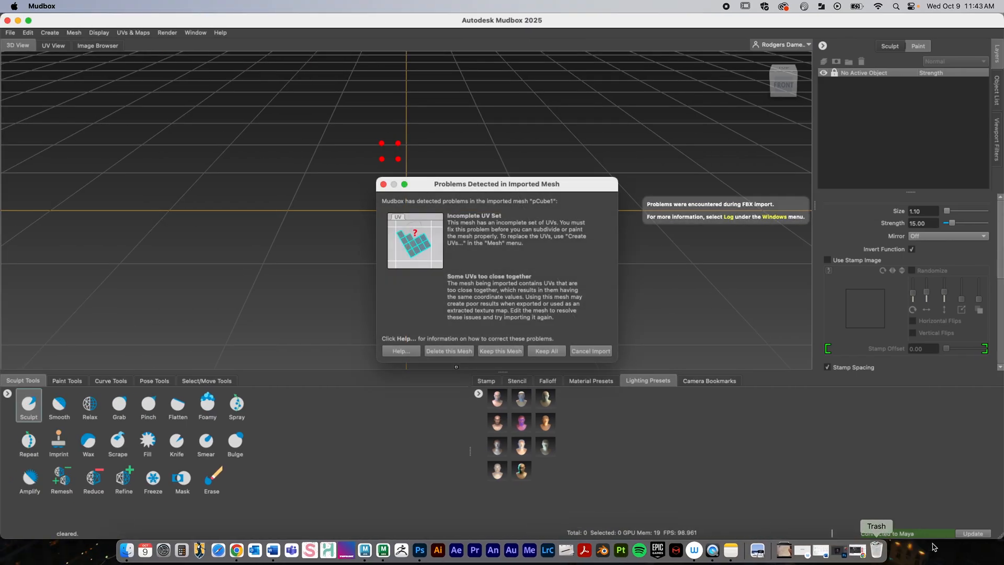
{"action": "left_click_drag", "start_coordinate": [454, 184], "coordinate": [450, 58]}
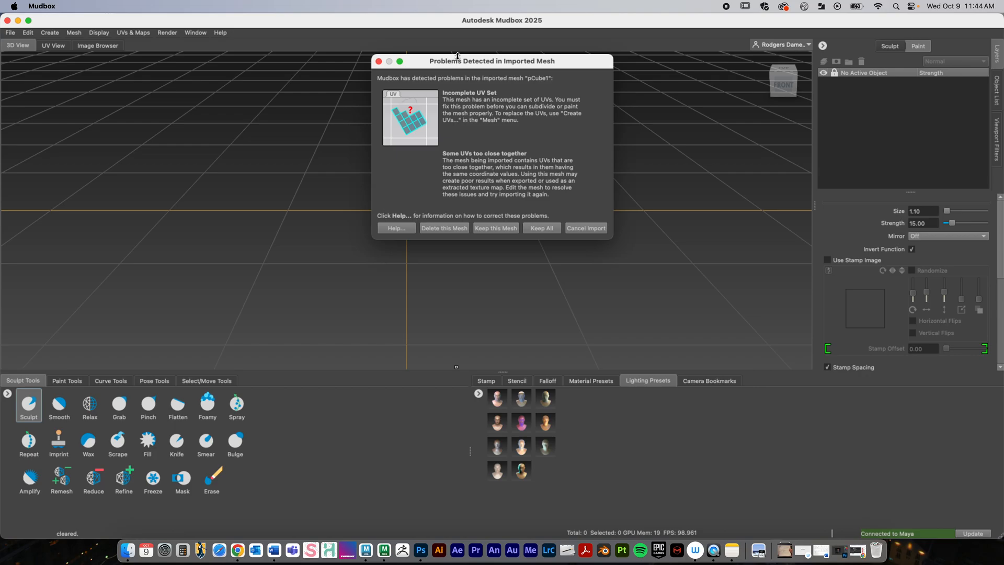
{"action": "left_click", "coordinate": [494, 229]}
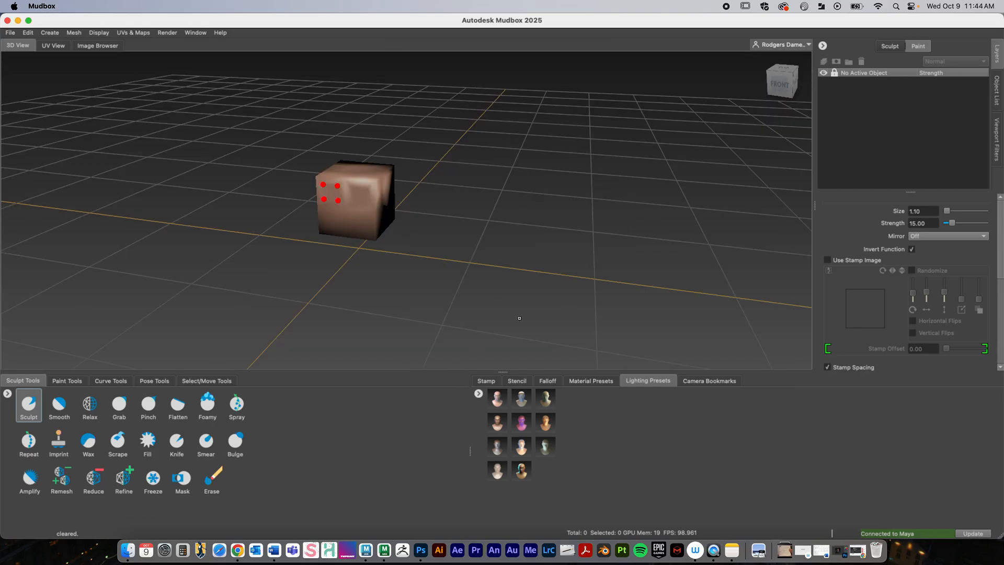
Turn off the display of mesh errors to hide the red markers on the imported cube
{"action": "right_click_drag", "start_coordinate": [420, 241], "coordinate": [401, 238], "text": "alt"}
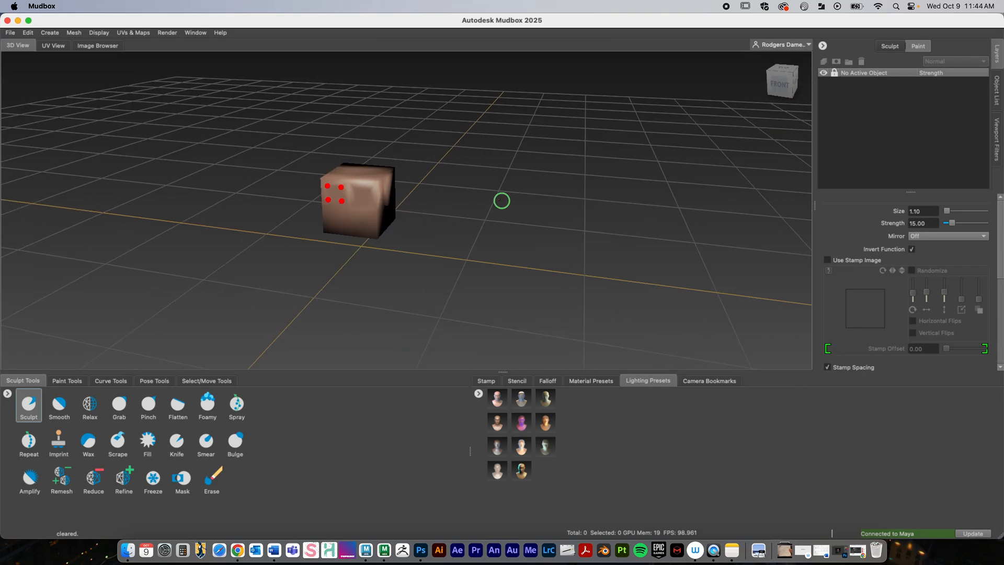
{"action": "right_click_drag", "start_coordinate": [502, 202], "coordinate": [632, 224], "text": "alt"}
{"action": "middle_click_drag", "start_coordinate": [244, 242], "coordinate": [322, 252], "text": "alt"}
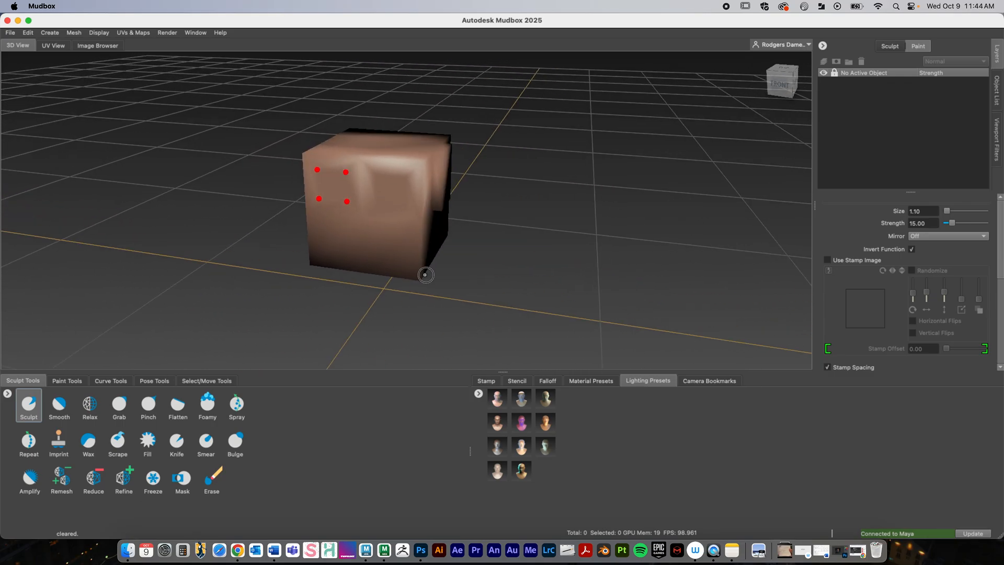
{"action": "left_click_drag", "start_coordinate": [425, 273], "coordinate": [393, 266], "text": "alt"}
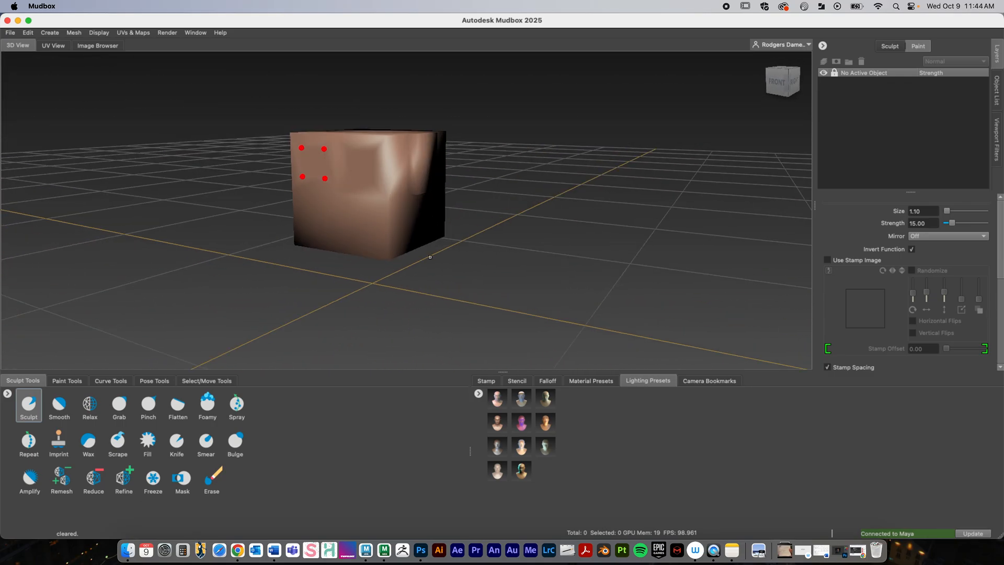
{"action": "right_click_drag", "start_coordinate": [536, 216], "coordinate": [388, 228], "text": "alt"}
{"action": "left_click_drag", "start_coordinate": [464, 234], "coordinate": [473, 242], "text": "alt"}
{"action": "left_click_drag", "start_coordinate": [271, 291], "coordinate": [271, 290], "text": "alt"}
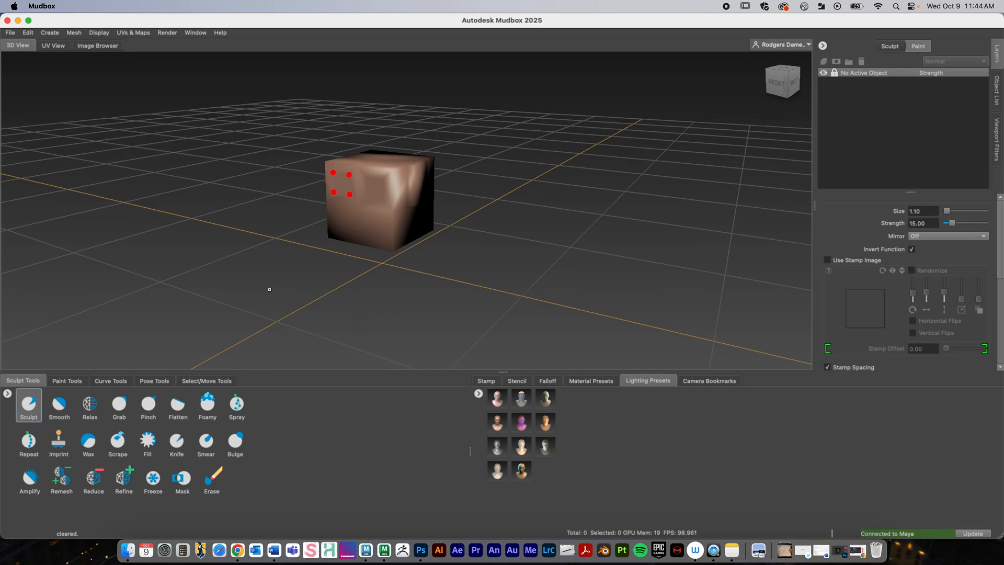
{"action": "left_click", "coordinate": [96, 33]}
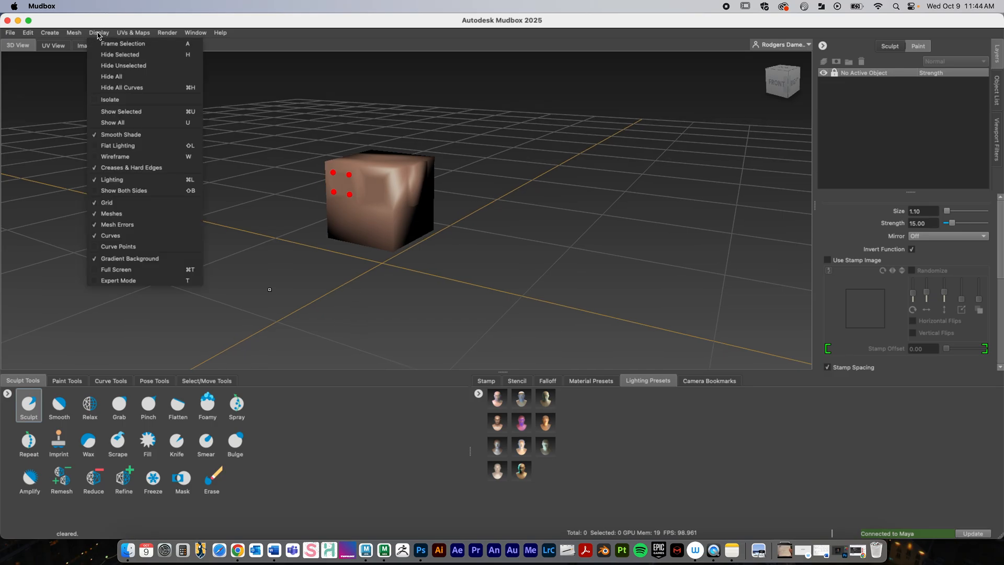
{"action": "left_click", "coordinate": [156, 215]}
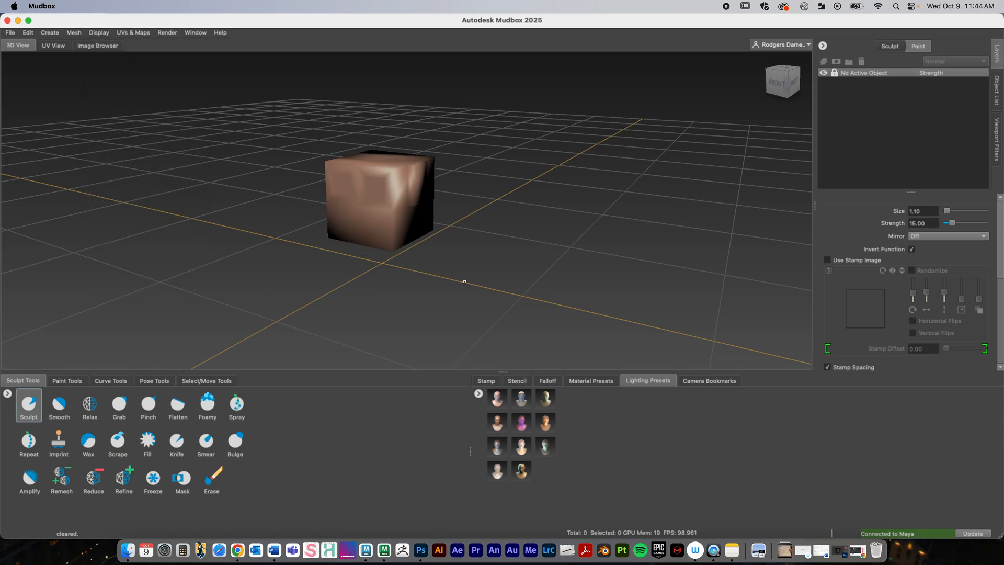
{"action": "left_click_drag", "start_coordinate": [457, 271], "coordinate": [560, 251], "text": "alt"}
{"action": "right_click_drag", "start_coordinate": [560, 251], "coordinate": [84, 290], "text": "alt"}
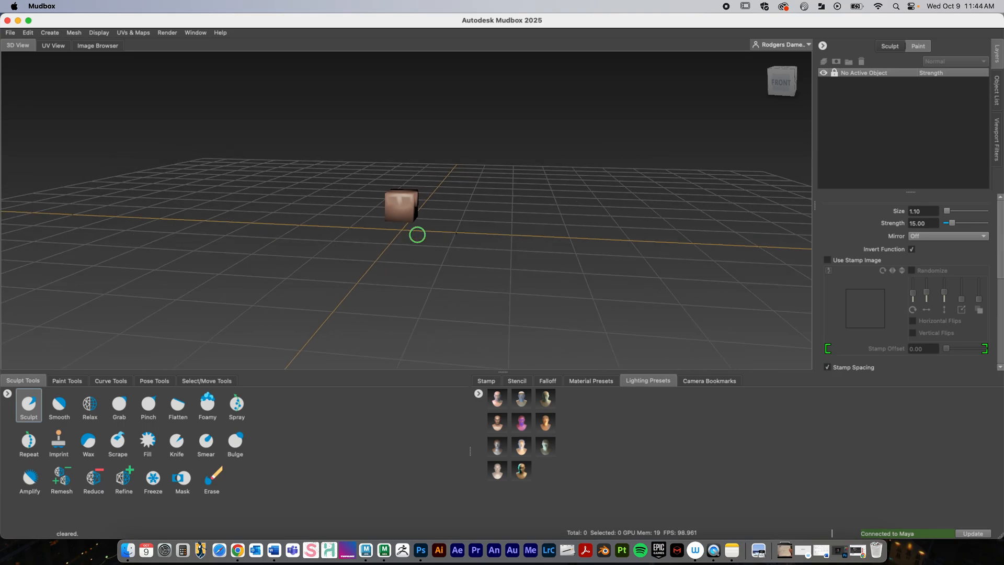
{"action": "left_click_drag", "start_coordinate": [417, 235], "coordinate": [498, 249], "text": "alt"}
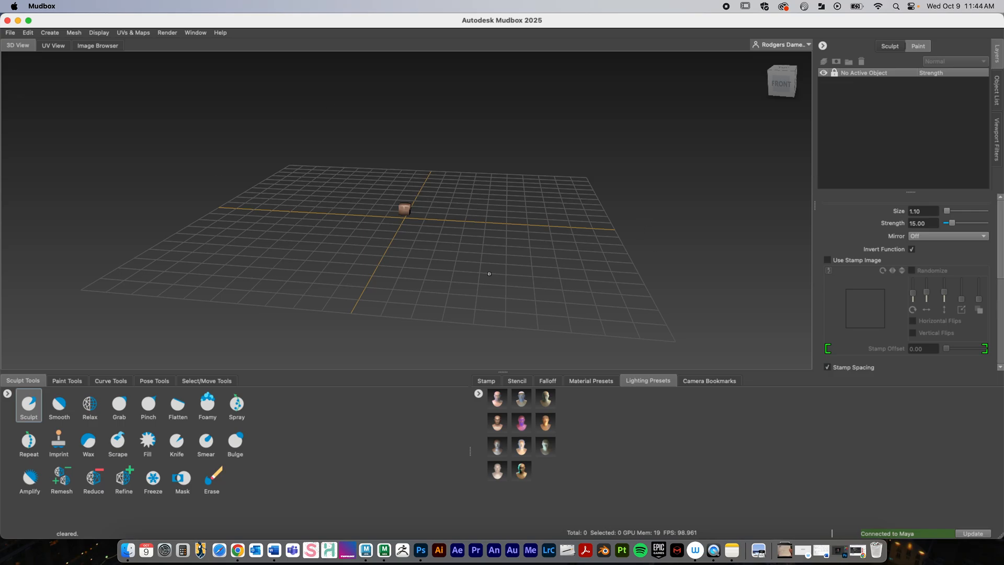
{"action": "mouse_move", "coordinate": [557, 246]}
{"action": "left_mouse_down", "text": "alt"}
{"action": "mouse_move", "coordinate": [567, 235]}
{"action": "mouse_move", "coordinate": [549, 253]}
{"action": "mouse_move", "coordinate": [544, 242]}
{"action": "left_mouse_up", "text": "alt"}
{"action": "left_click_drag", "start_coordinate": [447, 249], "coordinate": [422, 245], "text": "alt"}
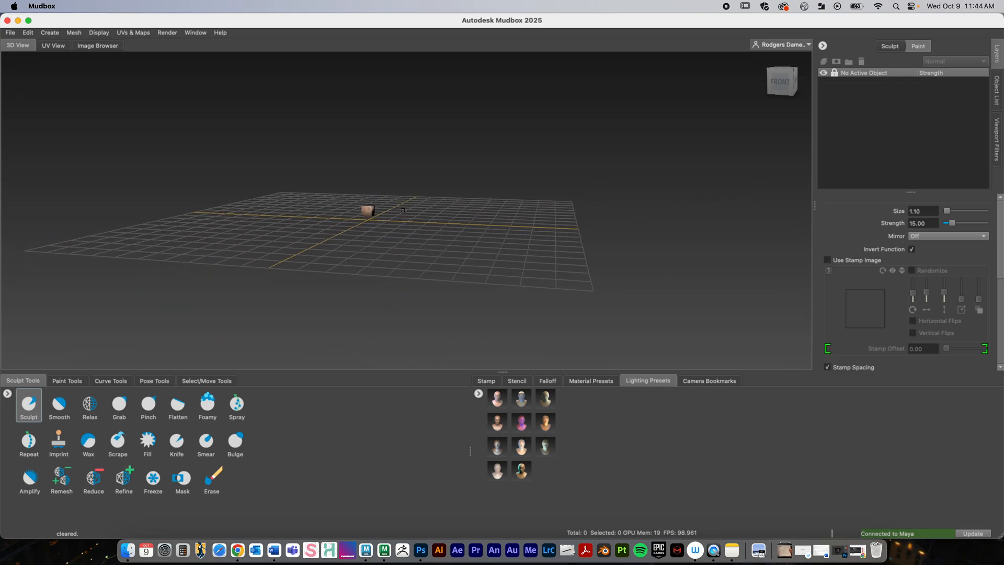
{"action": "left_click_drag", "start_coordinate": [395, 219], "coordinate": [385, 240], "text": "alt"}
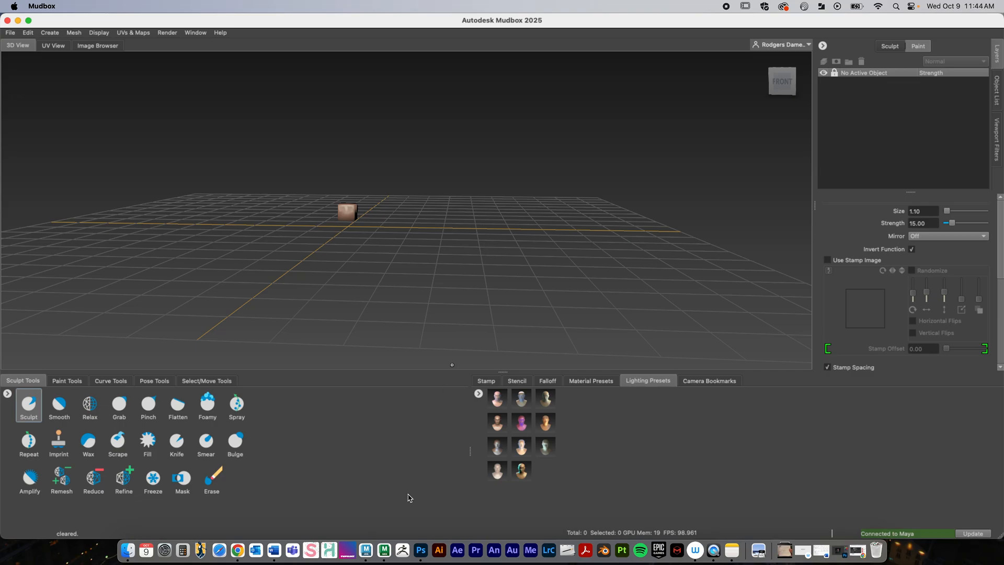
Switch to Wacom Center to check the connected tablet, and put its window away
{"action": "left_click", "coordinate": [694, 550]}
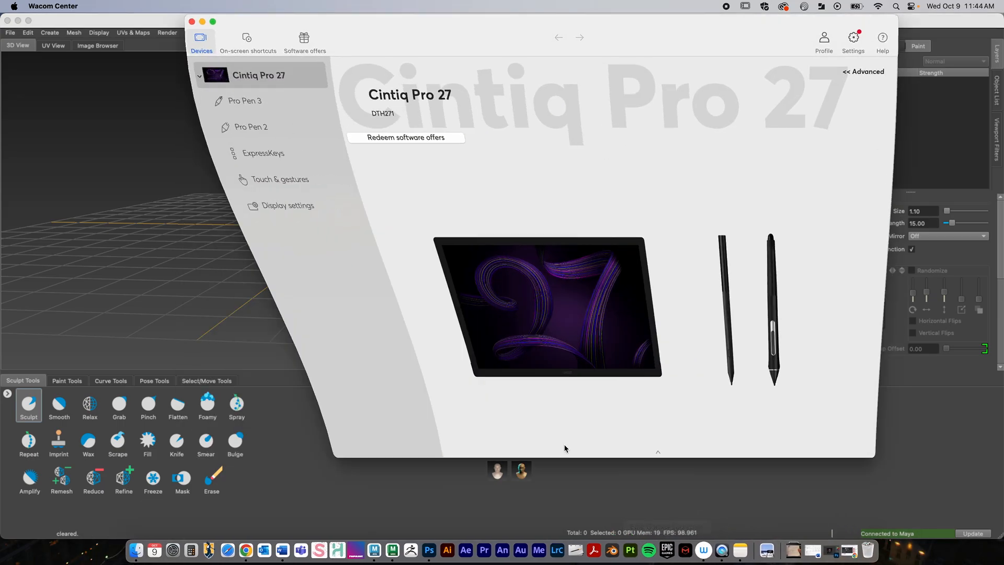
{"action": "left_click", "coordinate": [203, 21]}
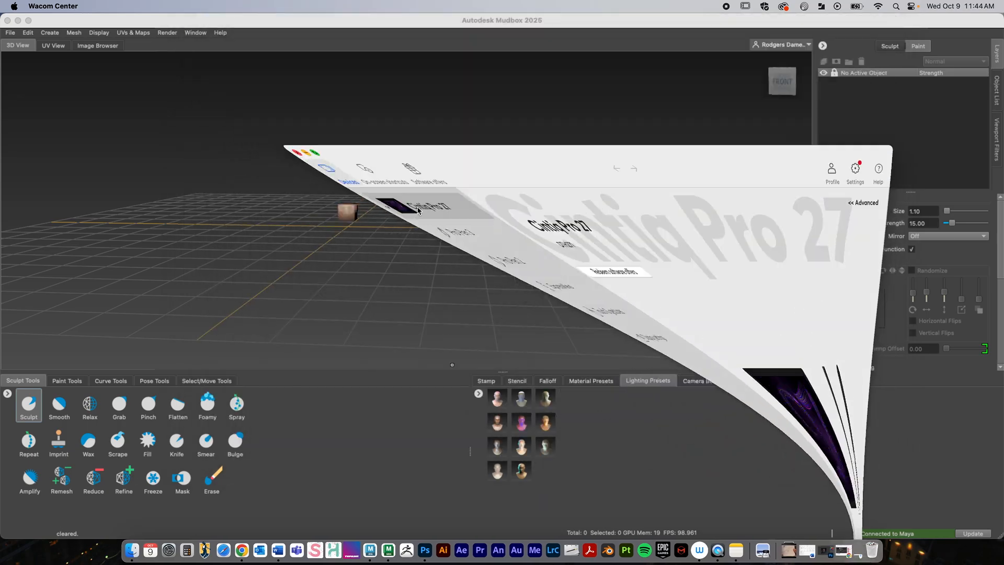
Practise orbiting, panning and zooming around the imported cube in the 3D view
{"action": "left_click_drag", "start_coordinate": [372, 204], "coordinate": [349, 229], "text": "alt"}
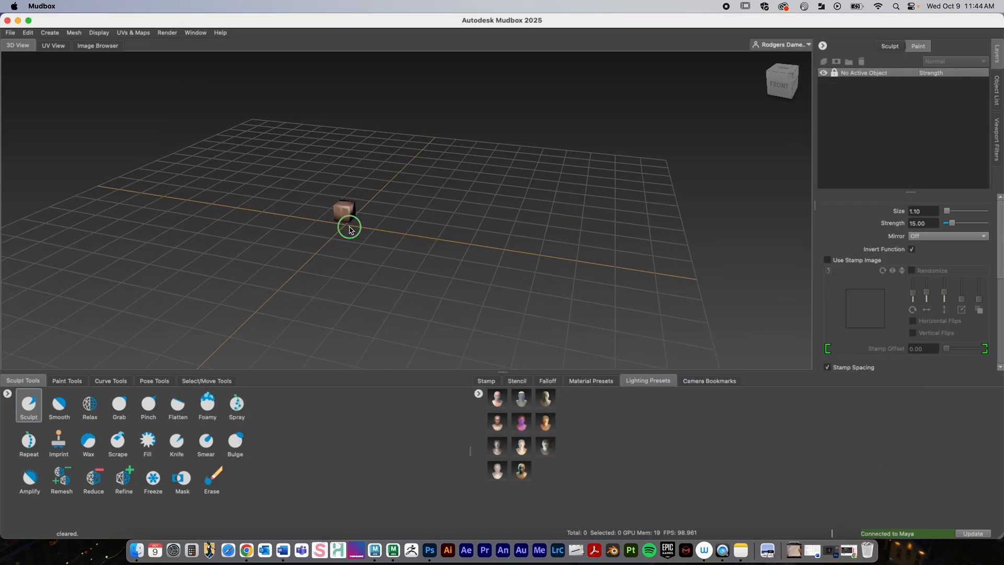
{"action": "right_click_drag", "start_coordinate": [349, 227], "coordinate": [540, 232], "text": "alt"}
{"action": "middle_click_drag", "start_coordinate": [337, 232], "coordinate": [388, 227], "text": "alt"}
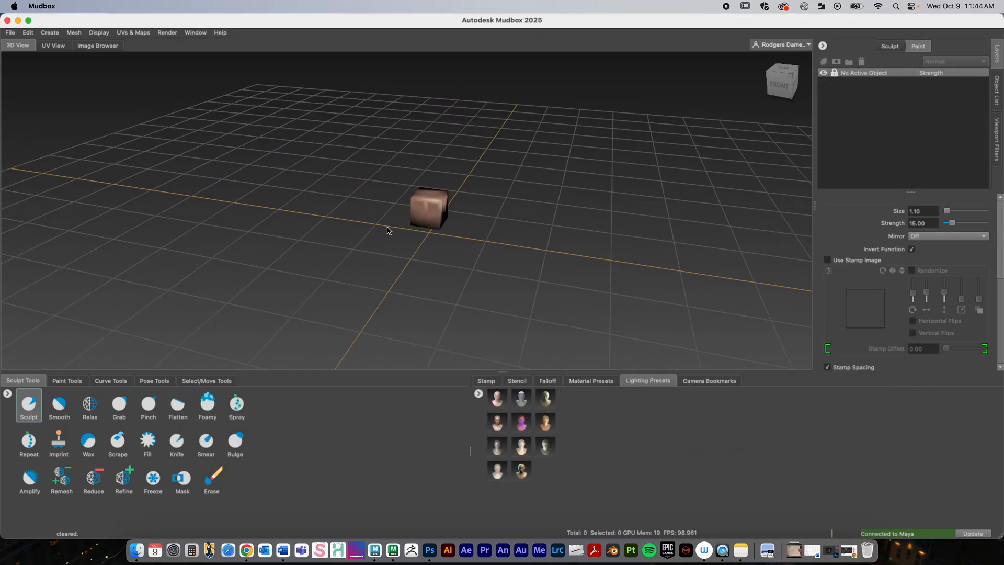
{"action": "mouse_move", "coordinate": [403, 249]}
{"action": "left_mouse_down", "text": "alt"}
{"action": "mouse_move", "coordinate": [437, 240]}
{"action": "mouse_move", "coordinate": [354, 251]}
{"action": "mouse_move", "coordinate": [488, 242]}
{"action": "left_mouse_up", "text": "alt"}
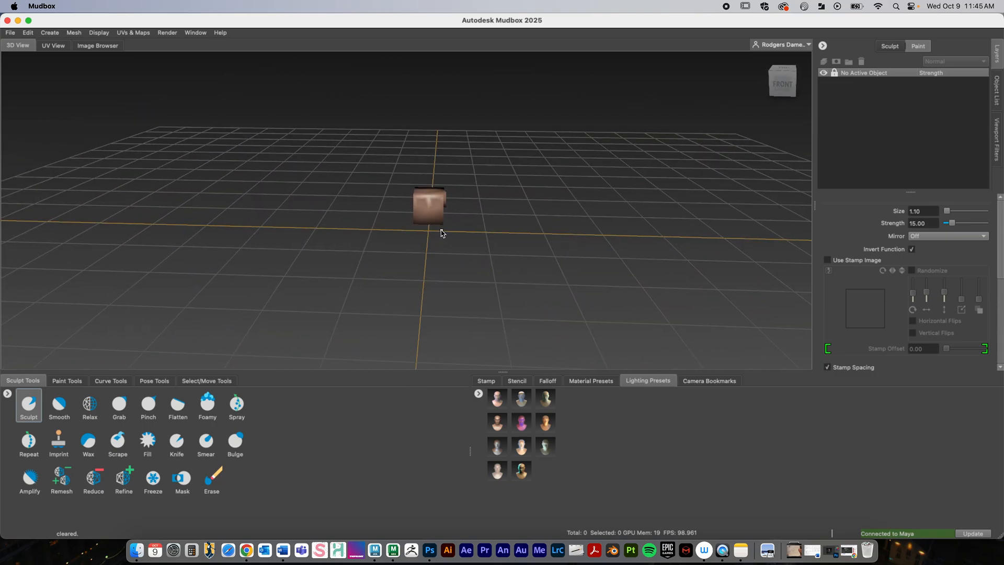
{"action": "middle_click_drag", "start_coordinate": [441, 233], "coordinate": [401, 240], "text": "alt"}
{"action": "right_click_drag", "start_coordinate": [437, 230], "coordinate": [610, 242], "text": "alt"}
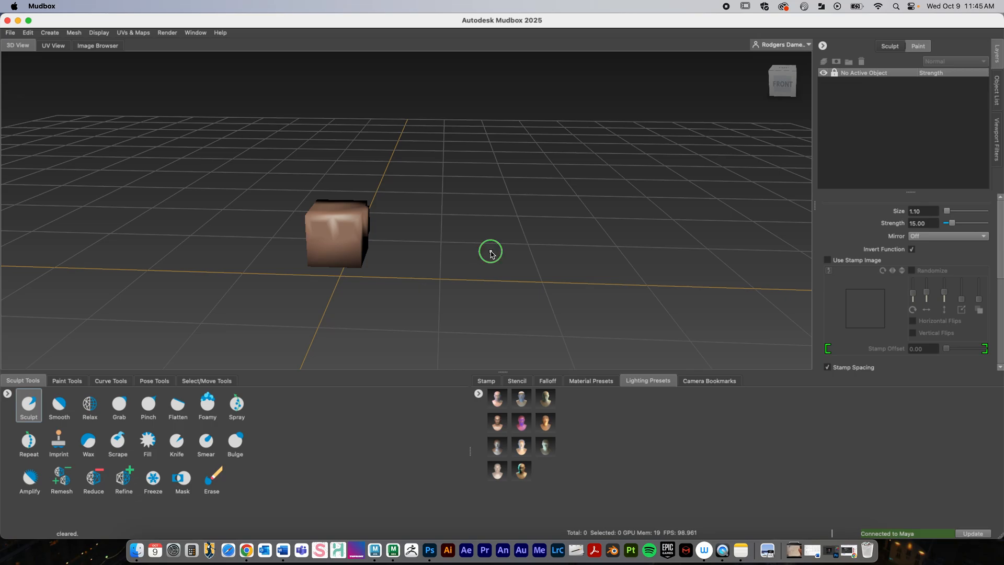
{"action": "right_click_drag", "start_coordinate": [491, 251], "coordinate": [255, 230], "text": "alt"}
{"action": "left_click_drag", "start_coordinate": [448, 260], "coordinate": [321, 290], "text": "alt"}
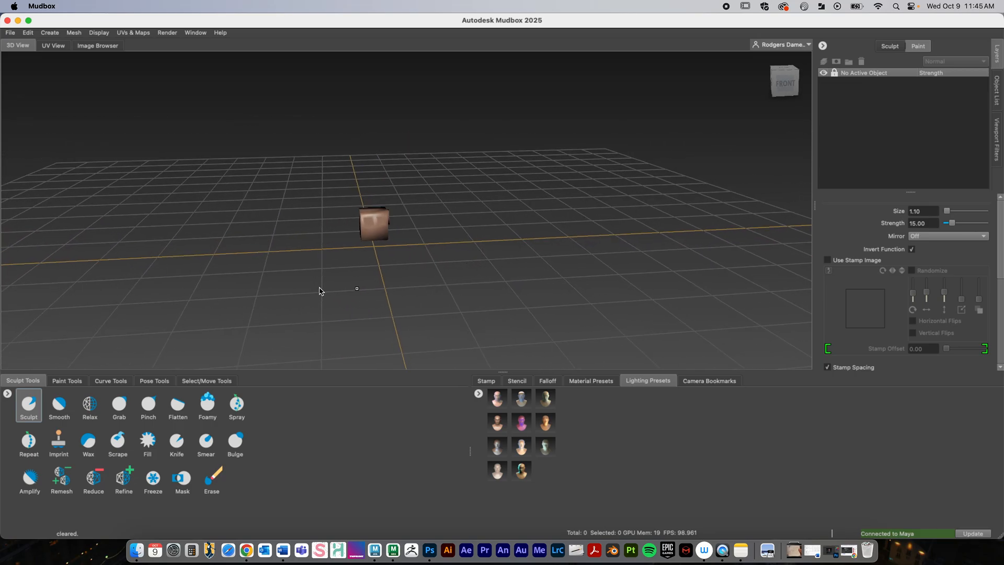
{"action": "left_click_drag", "start_coordinate": [488, 262], "coordinate": [433, 262], "text": "alt"}
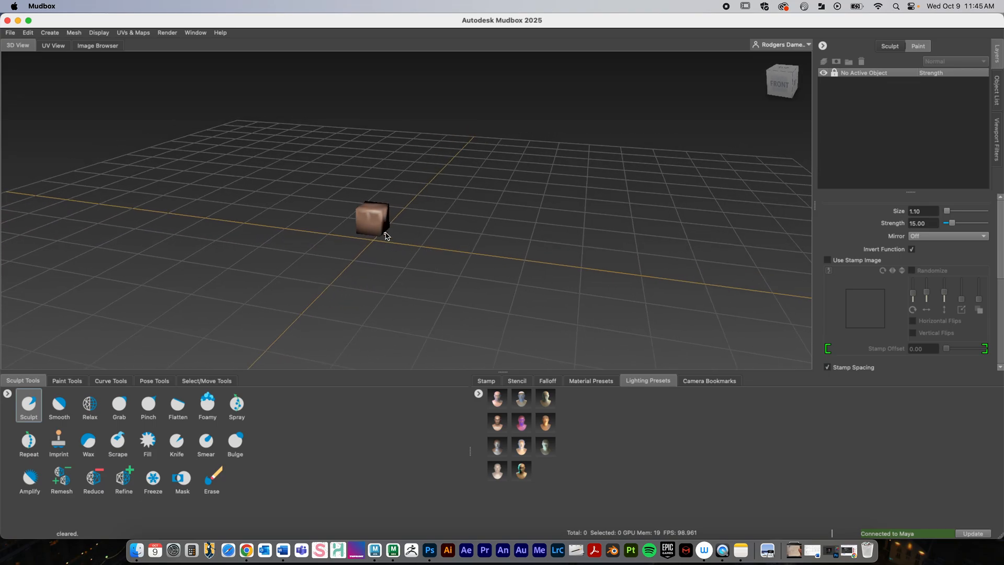
Frame the cube in the 3D view and inspect its inset and extruded faces up close
{"action": "key", "text": "f"}
{"action": "left_click_drag", "start_coordinate": [510, 251], "coordinate": [458, 252], "text": "alt"}
{"action": "right_click_drag", "start_coordinate": [527, 243], "coordinate": [167, 244], "text": "alt"}
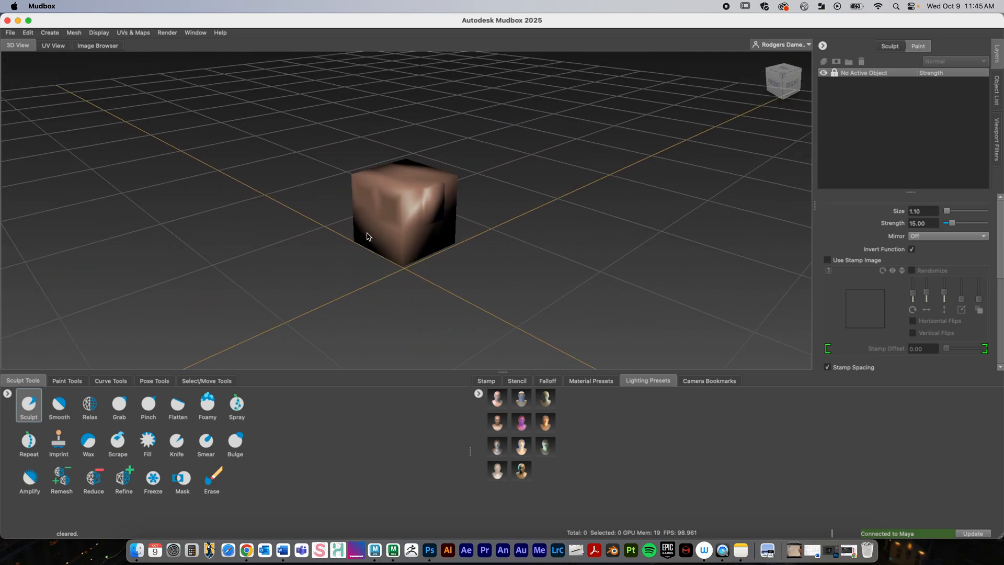
{"action": "right_click_drag", "start_coordinate": [368, 236], "coordinate": [708, 236], "text": "alt"}
{"action": "right_click_drag", "start_coordinate": [338, 238], "coordinate": [675, 207], "text": "alt"}
{"action": "right_click_drag", "start_coordinate": [470, 220], "coordinate": [235, 250], "text": "alt"}
{"action": "key", "text": "a"}
{"action": "middle_click_drag", "start_coordinate": [235, 251], "coordinate": [399, 232], "text": "alt"}
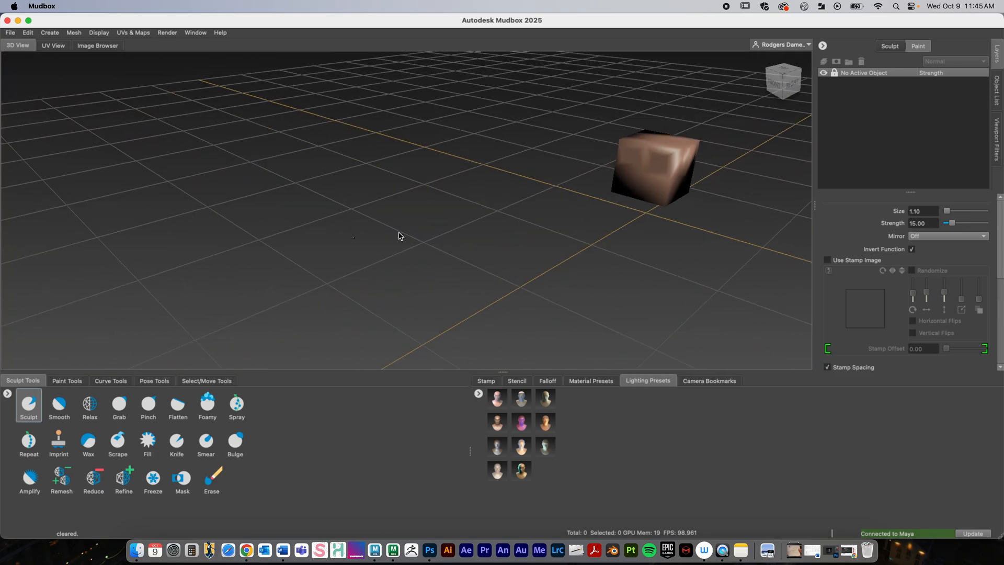
{"action": "left_click_drag", "start_coordinate": [399, 236], "coordinate": [589, 233], "text": "alt"}
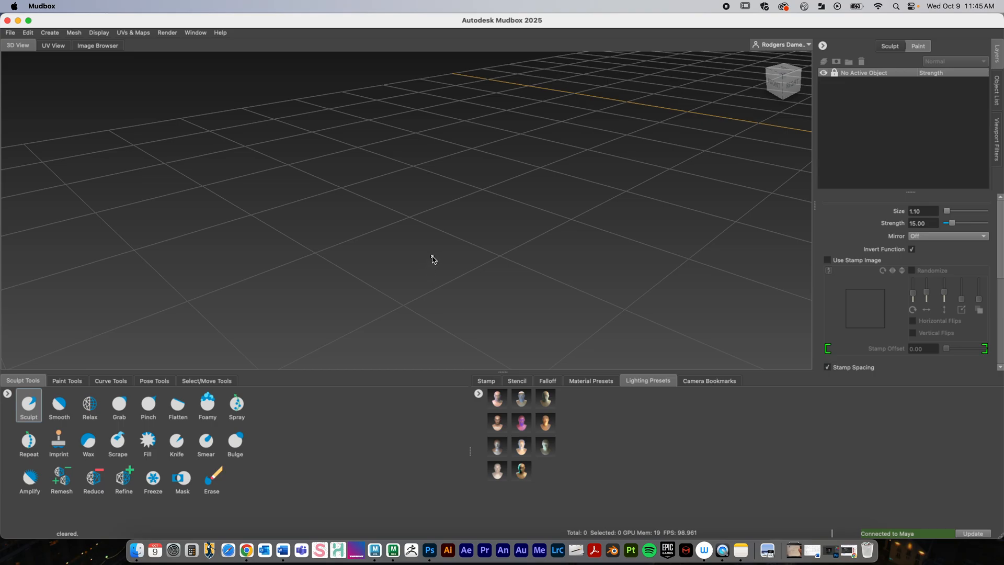
{"action": "key", "text": "a"}
{"action": "left_click_drag", "start_coordinate": [455, 264], "coordinate": [514, 253], "text": "alt"}
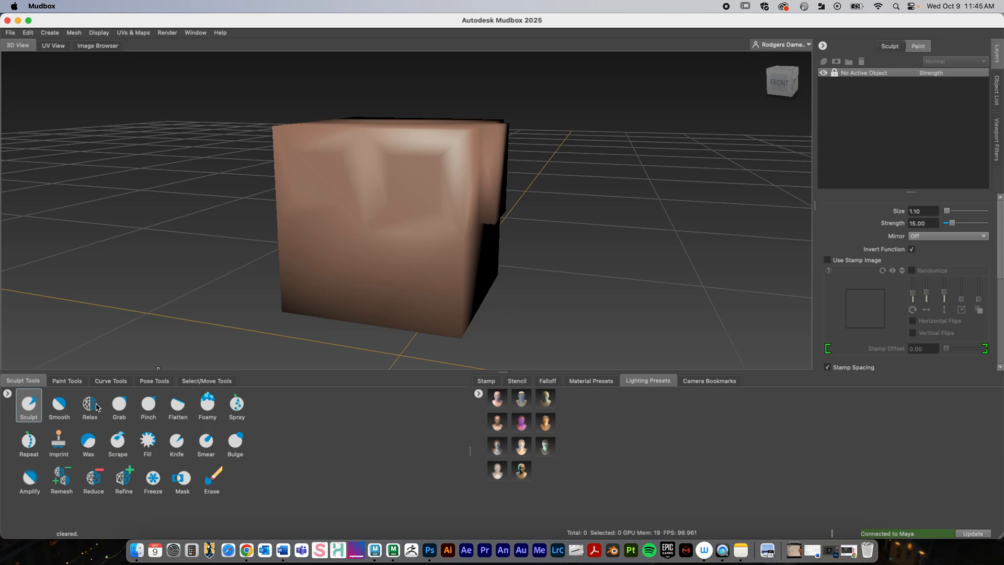
Review the paint tools, the select and move tools, and the material presets
{"action": "left_click", "coordinate": [67, 381]}
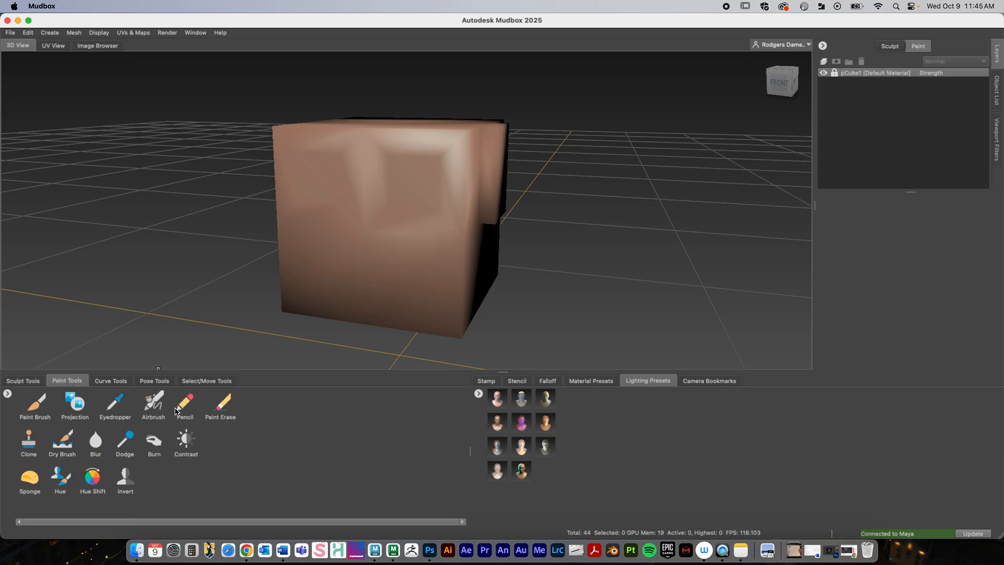
{"action": "left_click", "coordinate": [207, 381]}
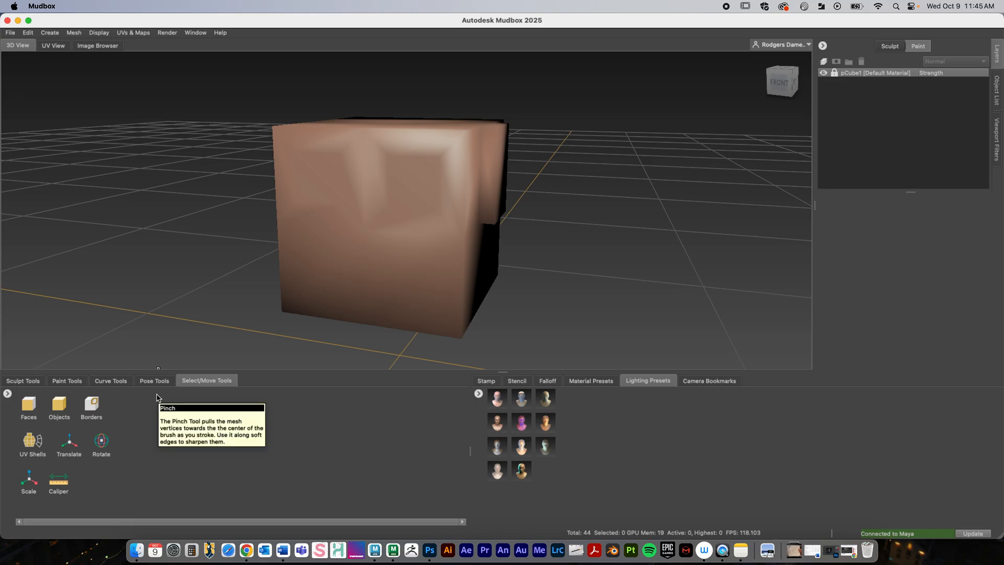
{"action": "left_click", "coordinate": [595, 381]}
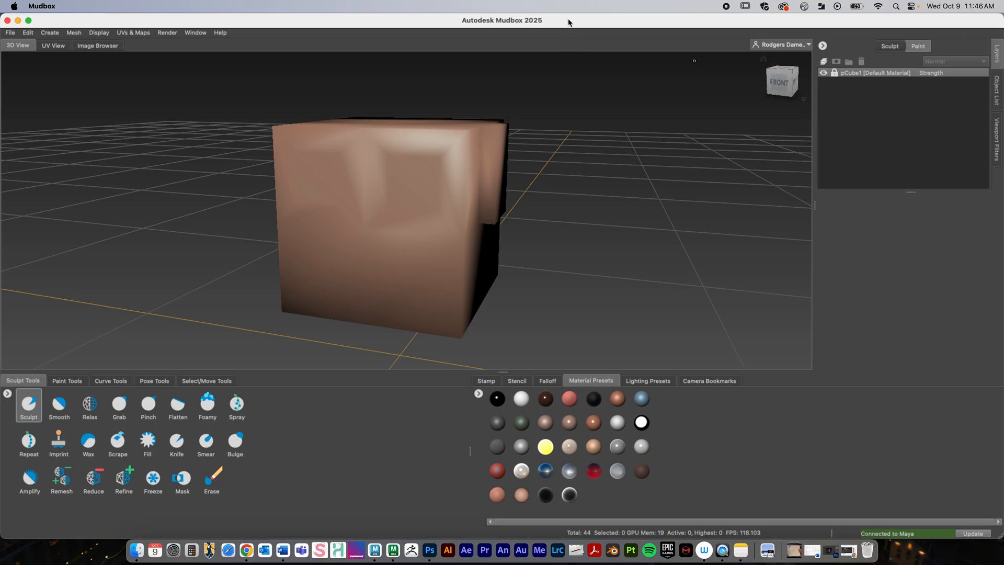
Move the Mudbox window aside, minimize it, and restore it to full size
{"action": "left_click_drag", "start_coordinate": [567, 21], "coordinate": [520, 41]}
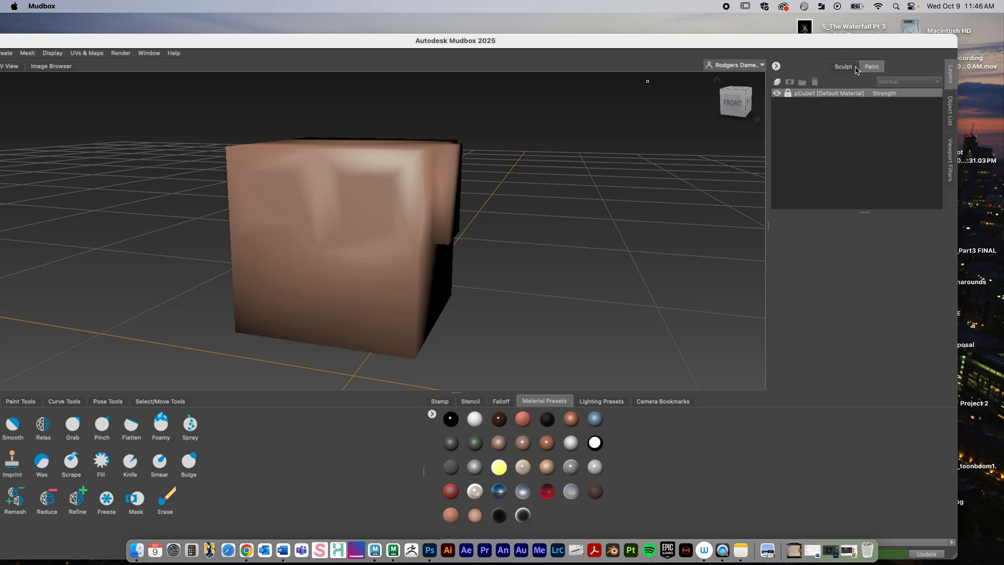
{"action": "left_click_drag", "start_coordinate": [729, 42], "coordinate": [850, 70]}
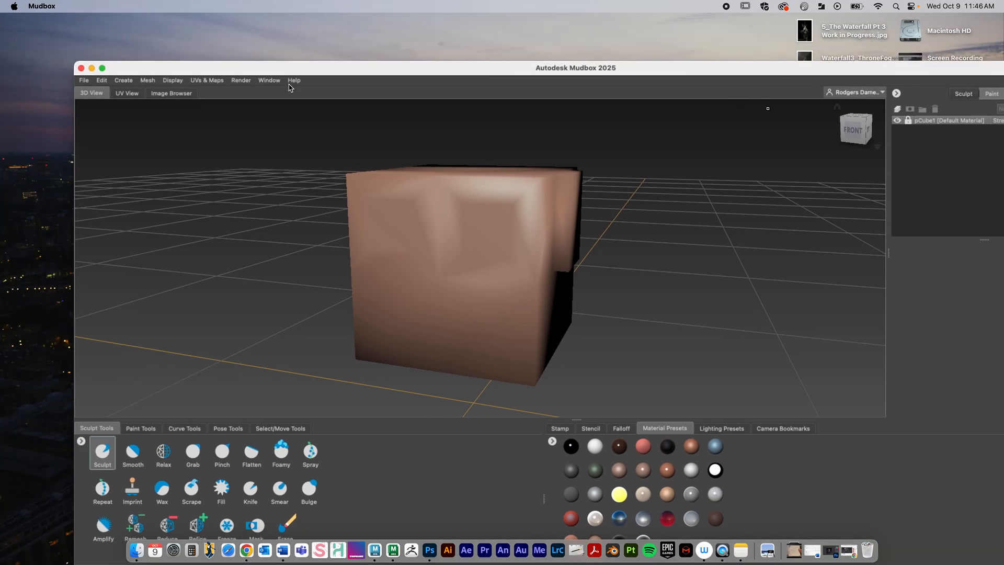
{"action": "left_click", "coordinate": [91, 68]}
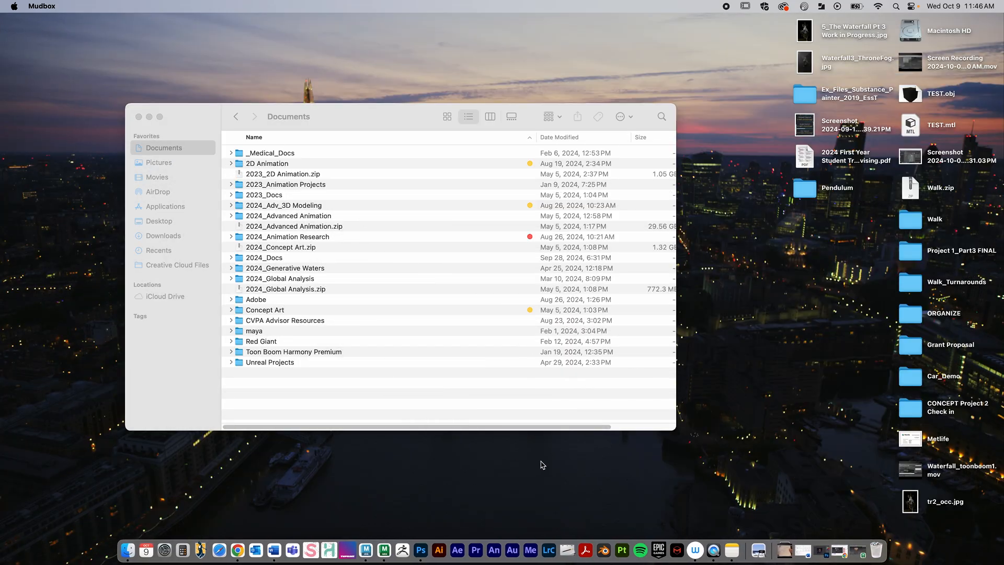
{"action": "left_click", "coordinate": [380, 552]}
{"action": "double_click", "coordinate": [121, 67]}
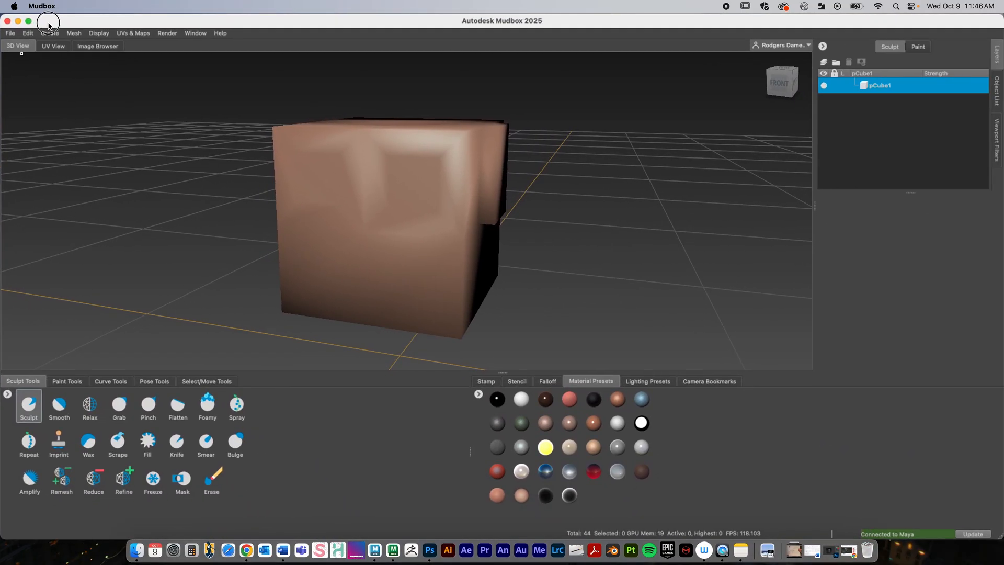
Save the Mudbox scene to the Desktop under the name Test1.fbx
{"action": "left_click", "coordinate": [9, 32]}
{"action": "left_click", "coordinate": [34, 75]}
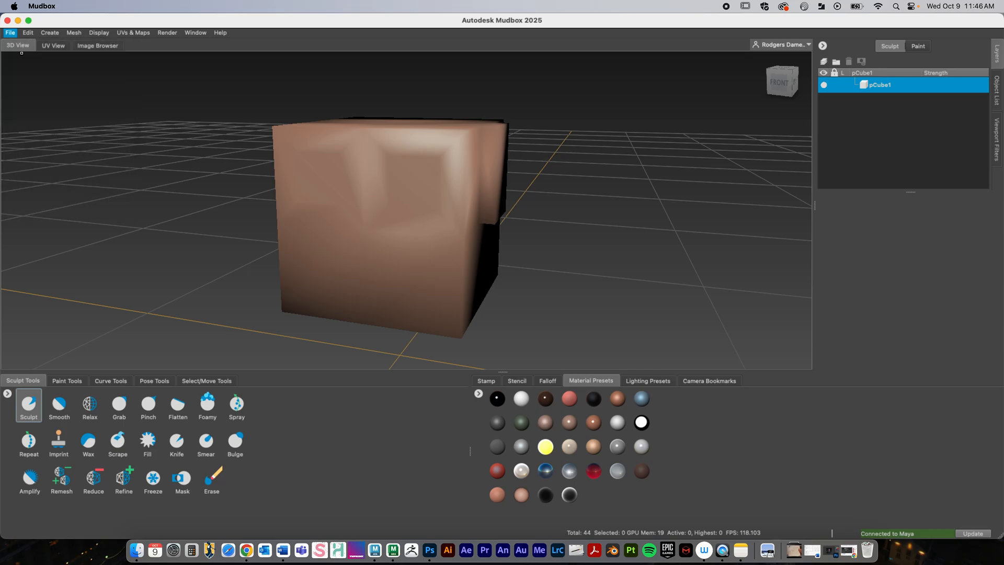
{"action": "left_click", "coordinate": [490, 134]}
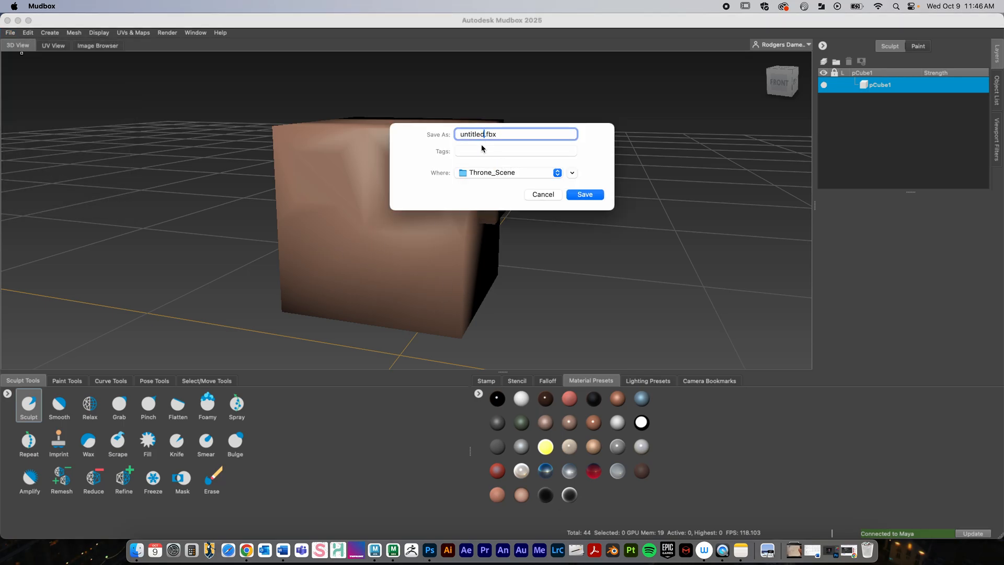
{"action": "left_click", "coordinate": [499, 174]}
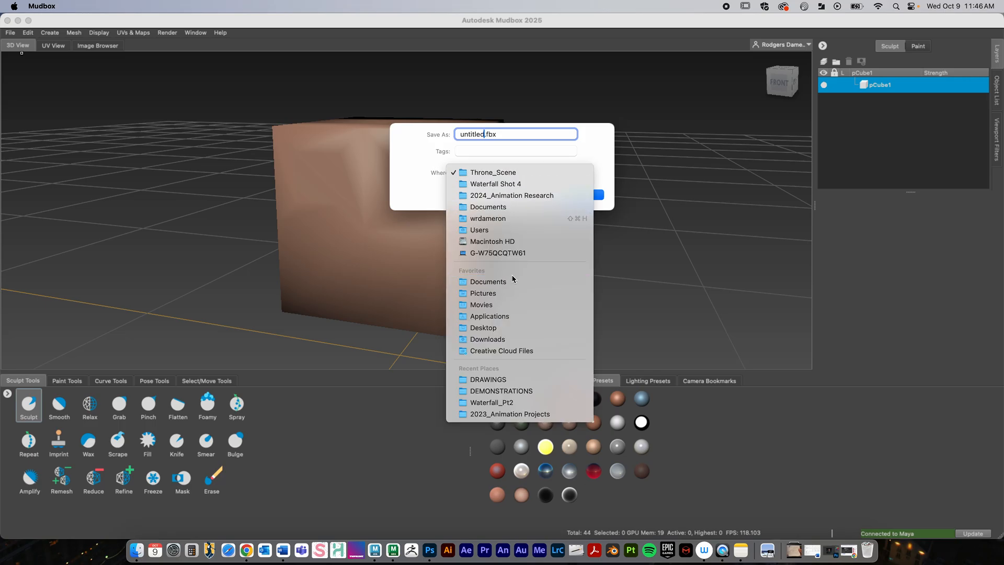
{"action": "left_click", "coordinate": [508, 328]}
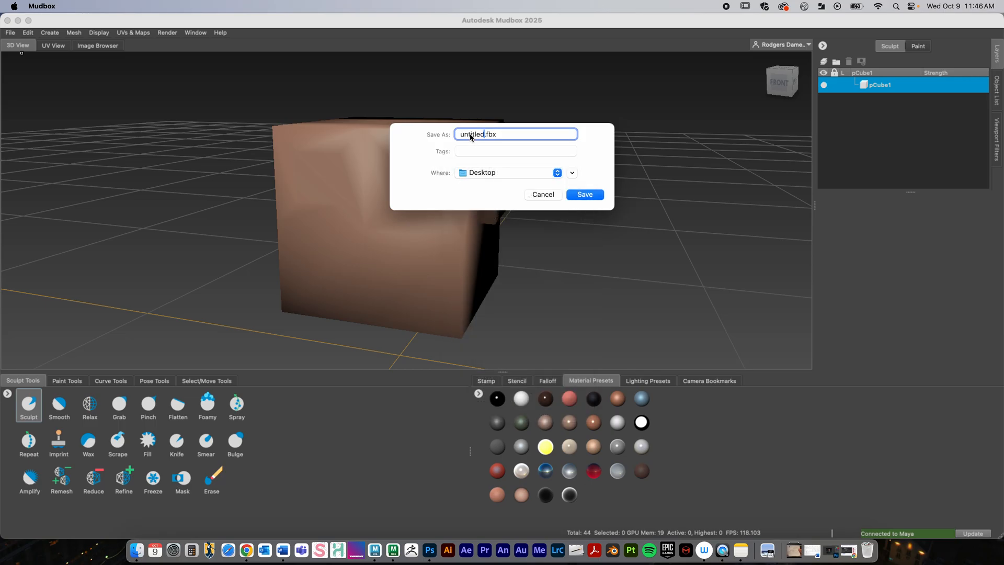
{"action": "left_click", "coordinate": [519, 188]}
{"action": "left_click_drag", "start_coordinate": [486, 134], "coordinate": [439, 134]}
{"action": "type", "text": "Test1"}
{"action": "left_click", "coordinate": [598, 194]}
Review the scene's object list and sculpt layers, and select pCube1 in the object list to view its properties
{"action": "left_click_drag", "start_coordinate": [562, 220], "coordinate": [525, 240], "text": "alt"}
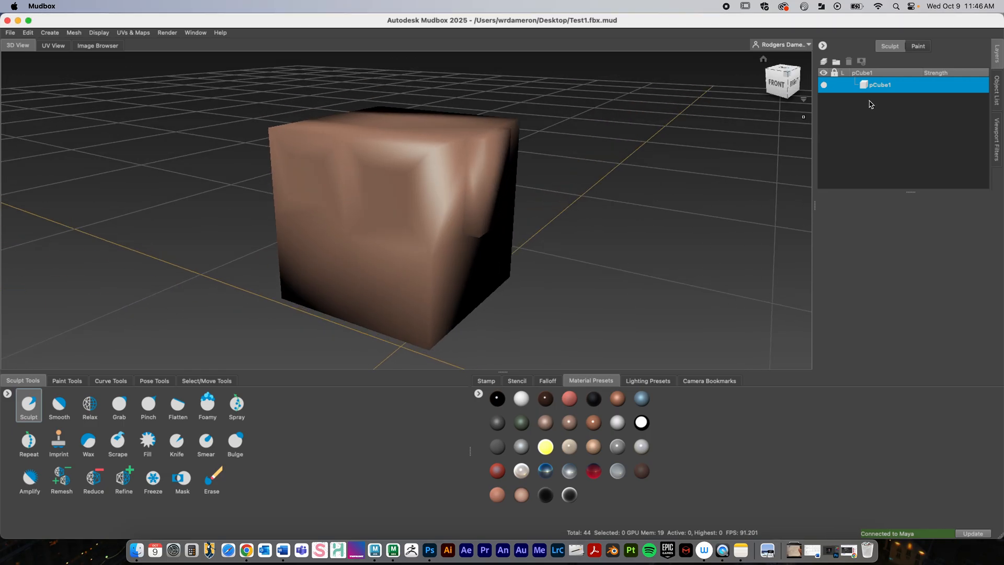
{"action": "left_click", "coordinate": [996, 90]}
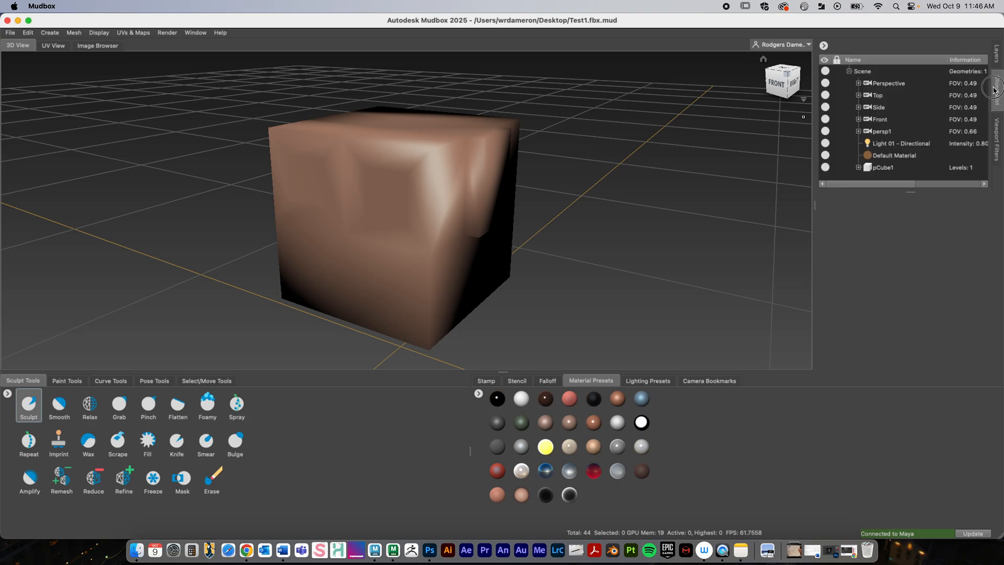
{"action": "left_click", "coordinate": [997, 53]}
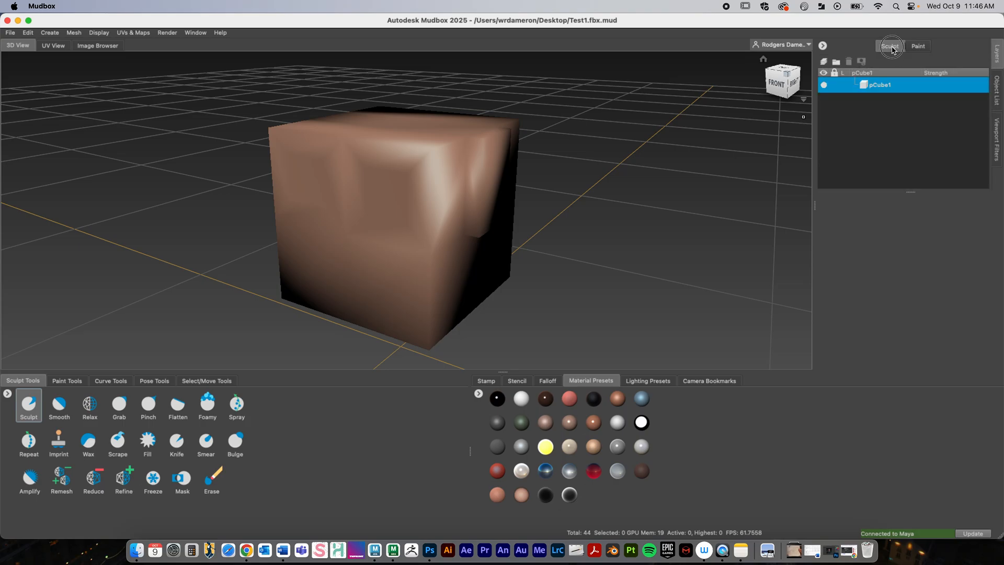
{"action": "left_click_drag", "start_coordinate": [528, 209], "coordinate": [499, 233], "text": "alt"}
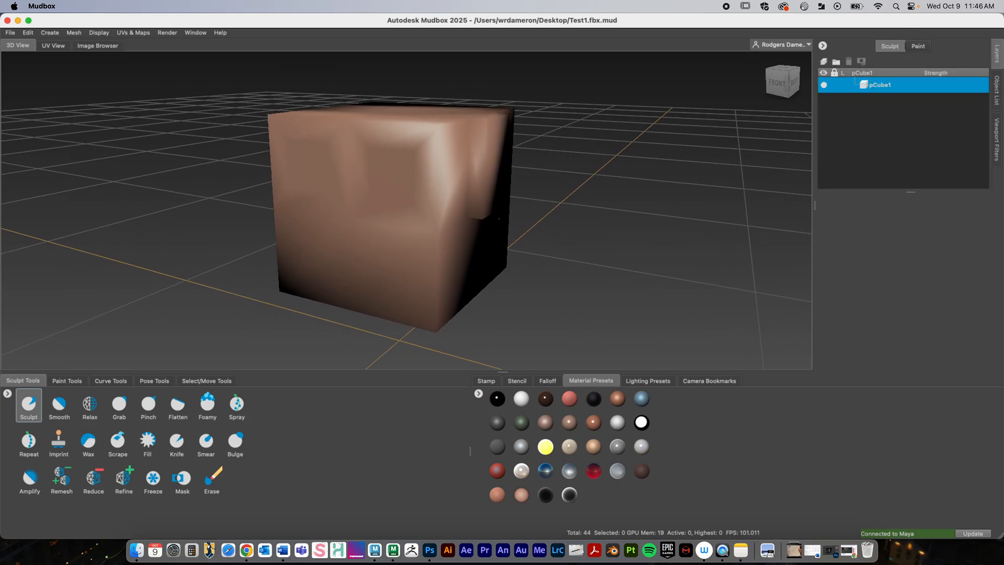
{"action": "scroll", "coordinate": [445, 220], "scroll_direction": "down", "scroll_amount": 3}
{"action": "left_click_drag", "start_coordinate": [397, 196], "coordinate": [390, 212], "text": "alt"}
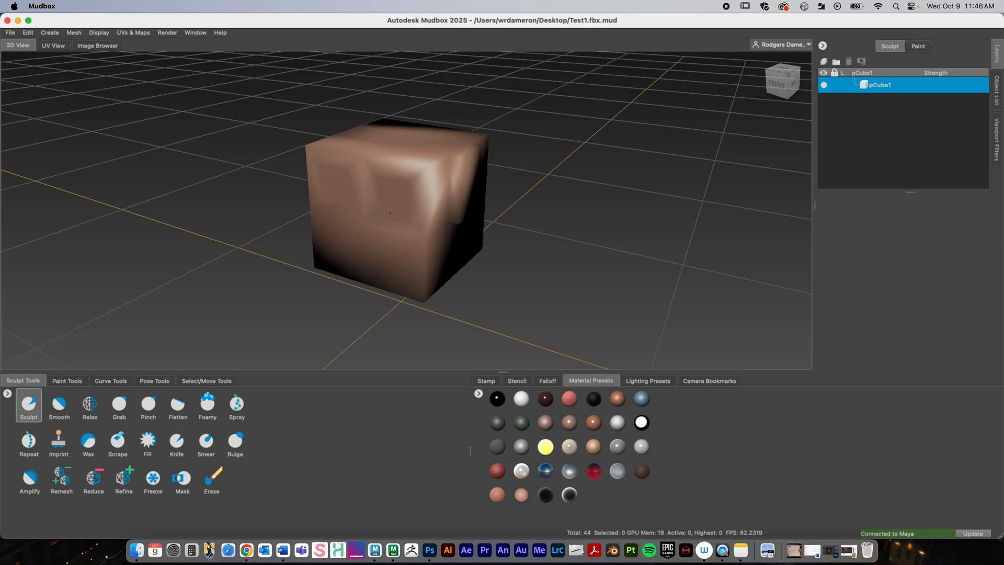
{"action": "left_click", "coordinate": [894, 50]}
{"action": "left_click", "coordinate": [997, 94]}
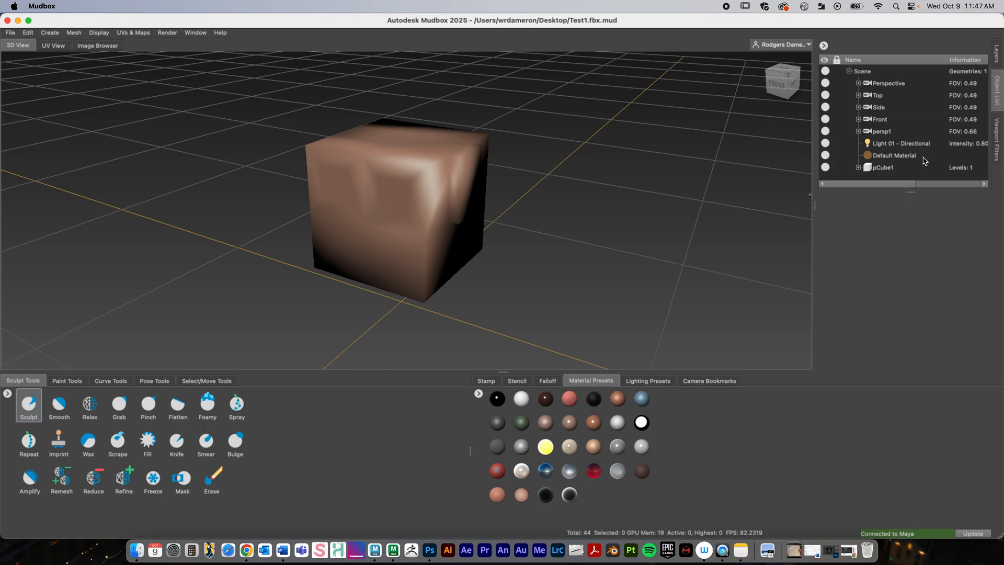
{"action": "left_click", "coordinate": [883, 167]}
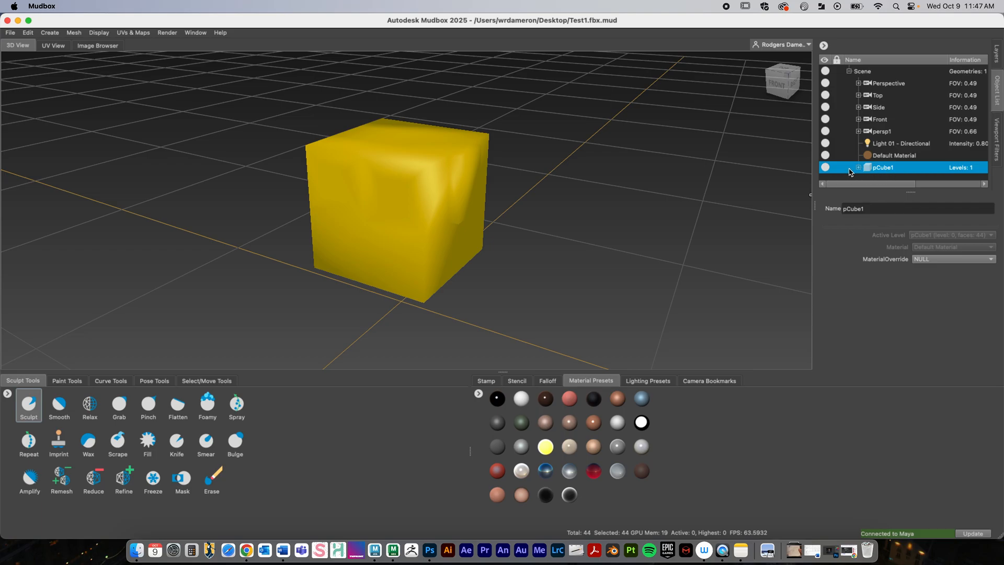
Compare the layers with the object list, select Default Material to show its properties, and return to the layers
{"action": "left_click", "coordinate": [996, 63]}
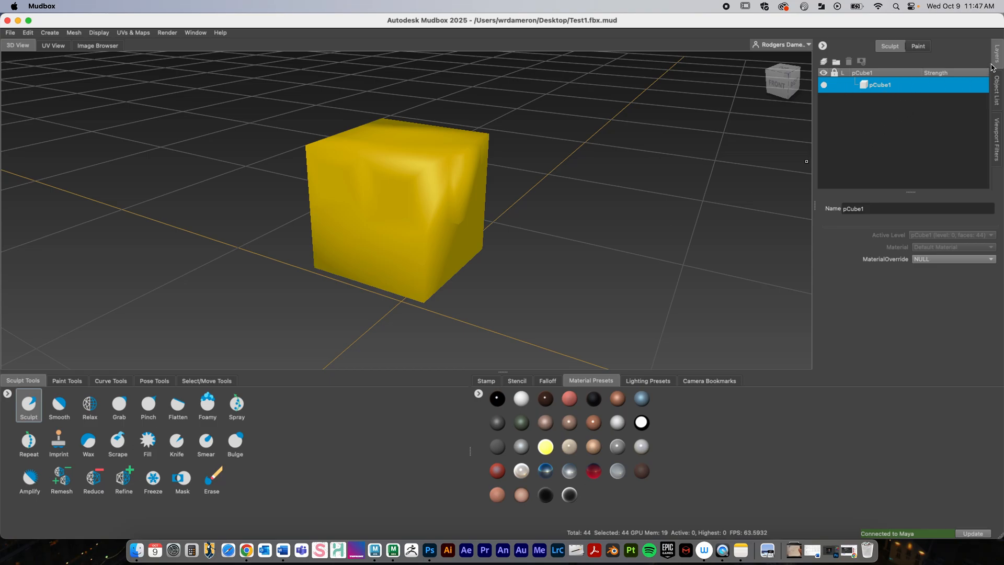
{"action": "left_click", "coordinate": [997, 83]}
{"action": "left_click", "coordinate": [996, 55]}
{"action": "left_click", "coordinate": [997, 83]}
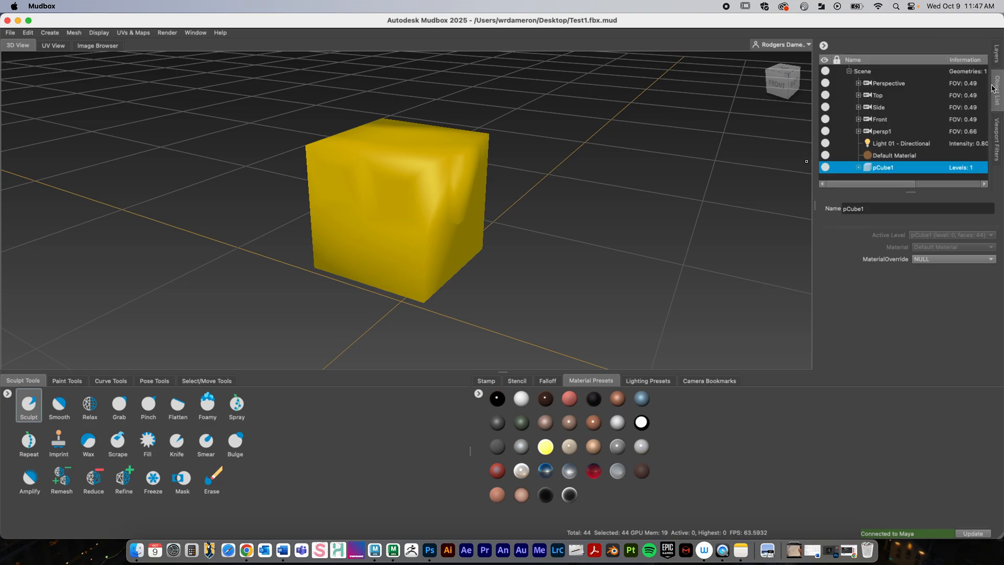
{"action": "left_click", "coordinate": [889, 155]}
{"action": "left_click", "coordinate": [997, 55]}
Turn on the wireframe display of the cube and inspect its edges from a raised angle
{"action": "left_click_drag", "start_coordinate": [556, 283], "coordinate": [566, 236], "text": "alt"}
{"action": "right_click_drag", "start_coordinate": [566, 237], "coordinate": [430, 226], "text": "alt"}
{"action": "left_click_drag", "start_coordinate": [541, 275], "coordinate": [513, 253], "text": "alt"}
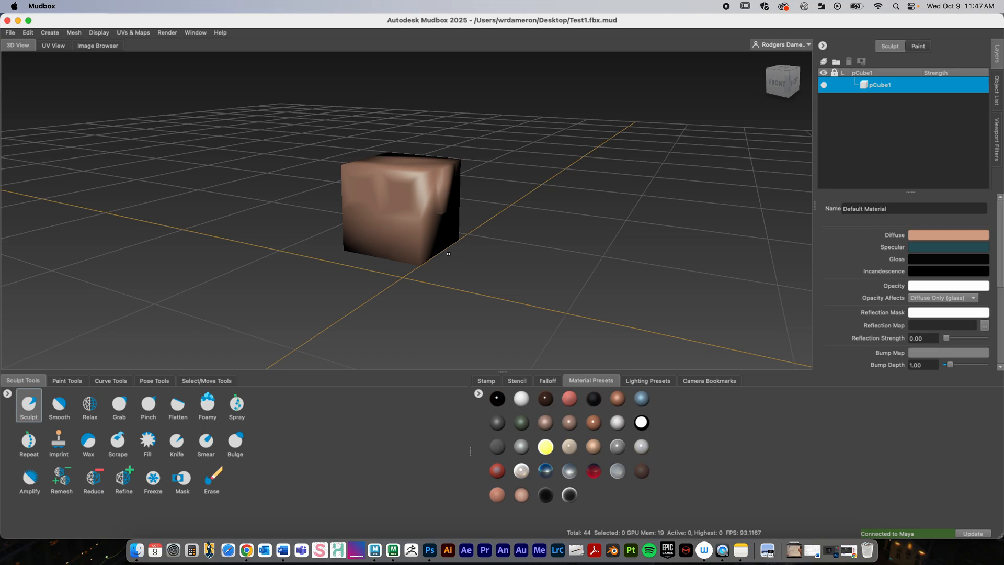
{"action": "left_click_drag", "start_coordinate": [484, 239], "coordinate": [484, 250], "text": "alt"}
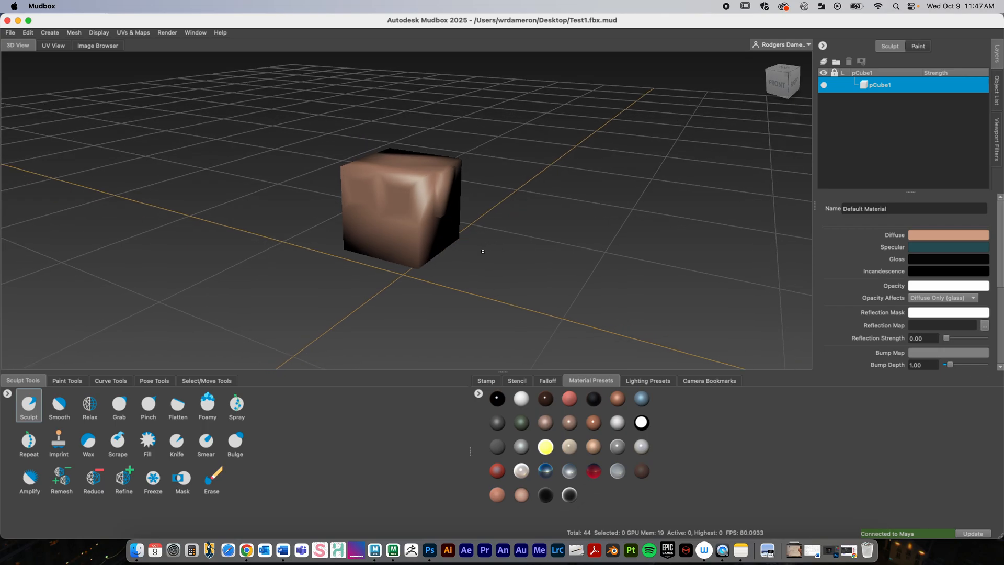
{"action": "key", "text": "w"}
{"action": "left_click_drag", "start_coordinate": [443, 272], "coordinate": [574, 260], "text": "alt"}
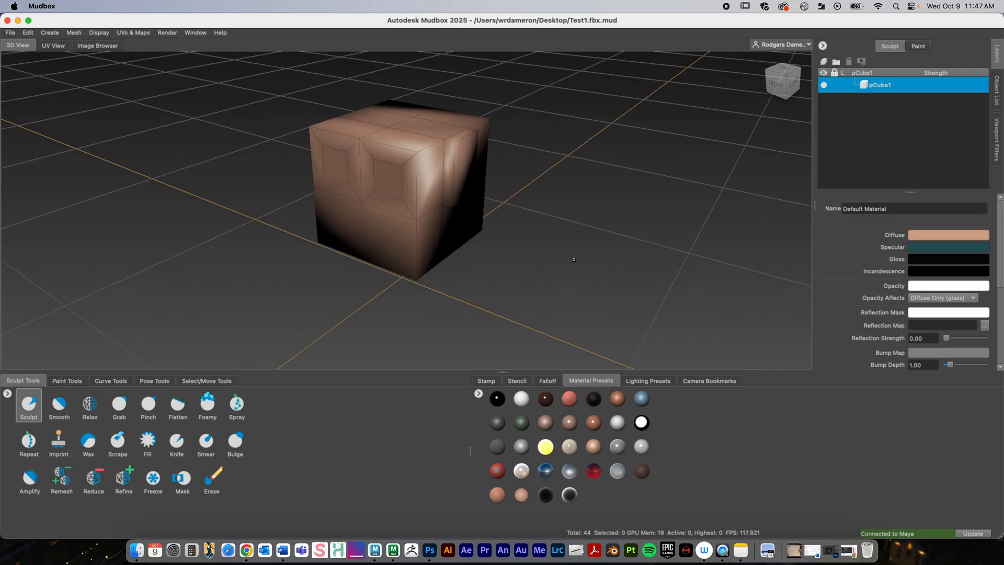
Add four new subdivision levels to the cube, one after another, to bring it to level 4
{"action": "left_click_drag", "start_coordinate": [475, 281], "coordinate": [454, 247], "text": "alt"}
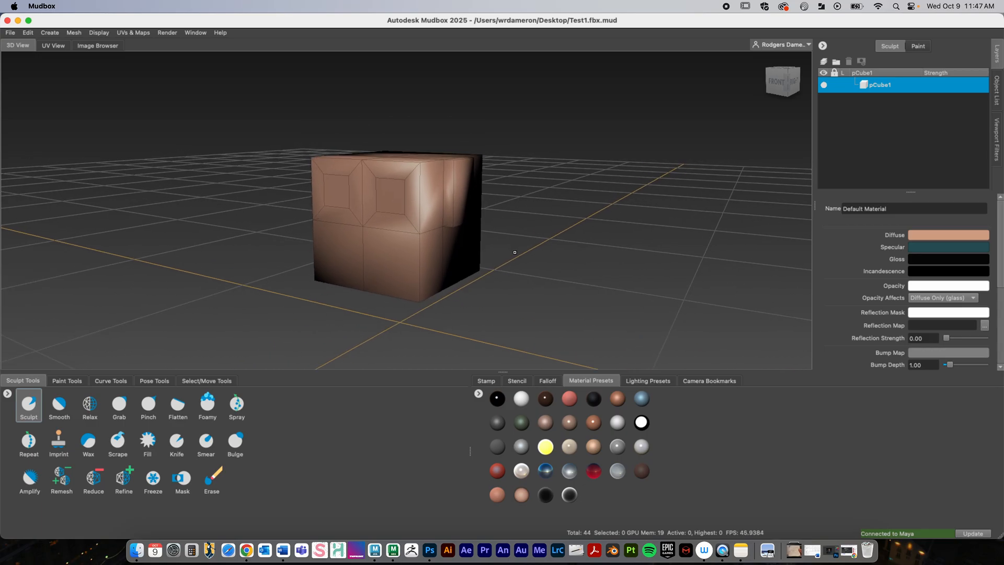
{"action": "left_click", "coordinate": [80, 33]}
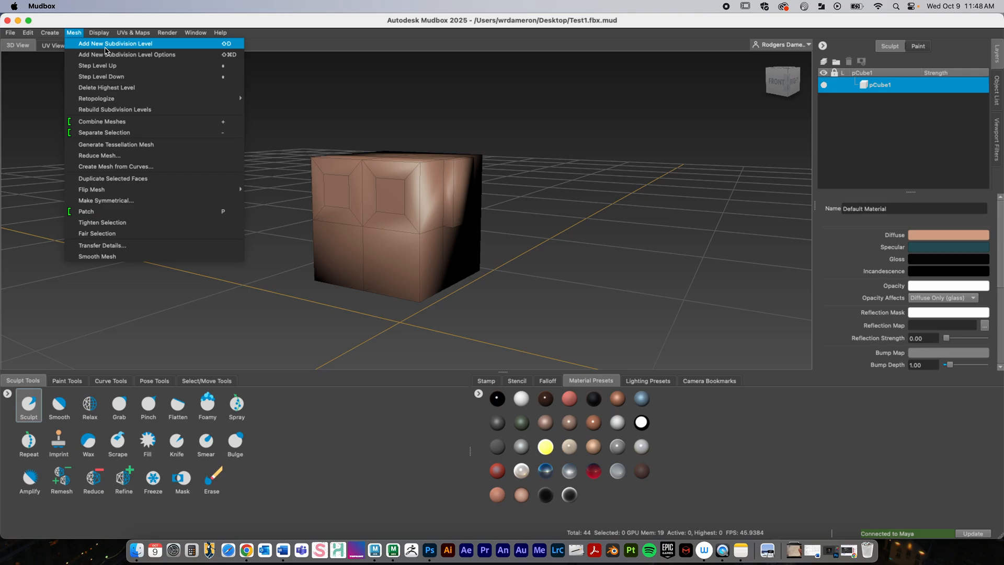
{"action": "left_click", "coordinate": [106, 51]}
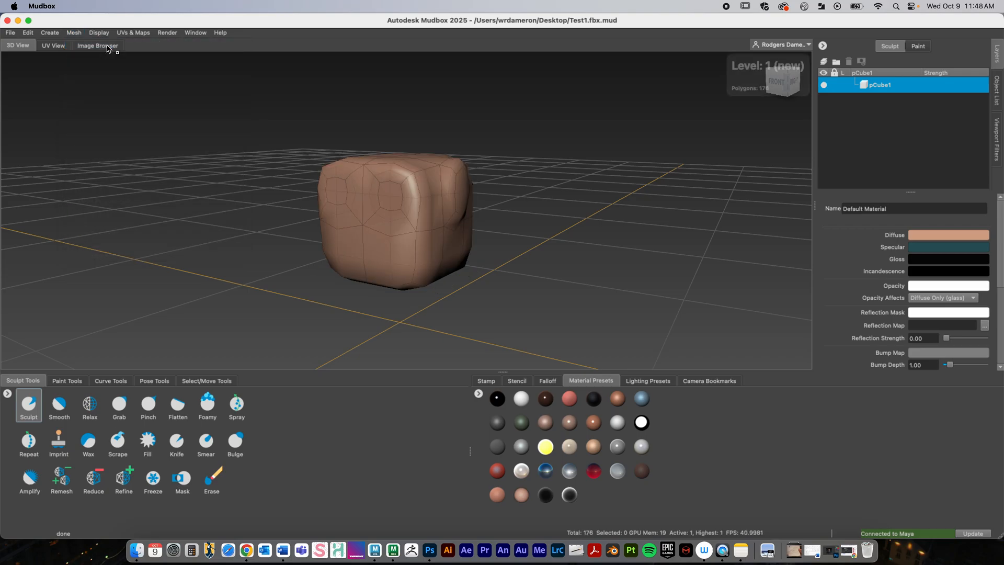
{"action": "left_click", "coordinate": [74, 33]}
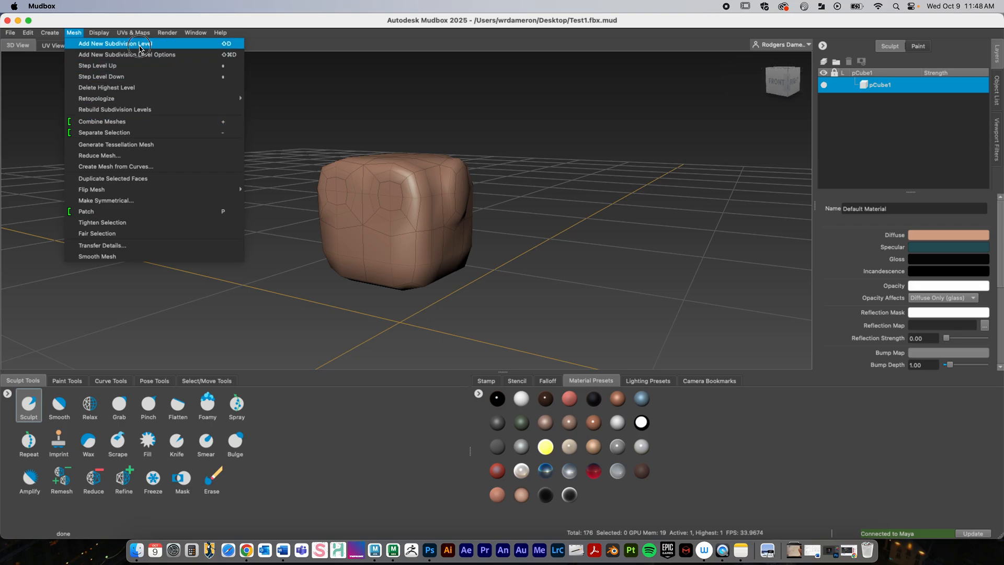
{"action": "left_click", "coordinate": [151, 43]}
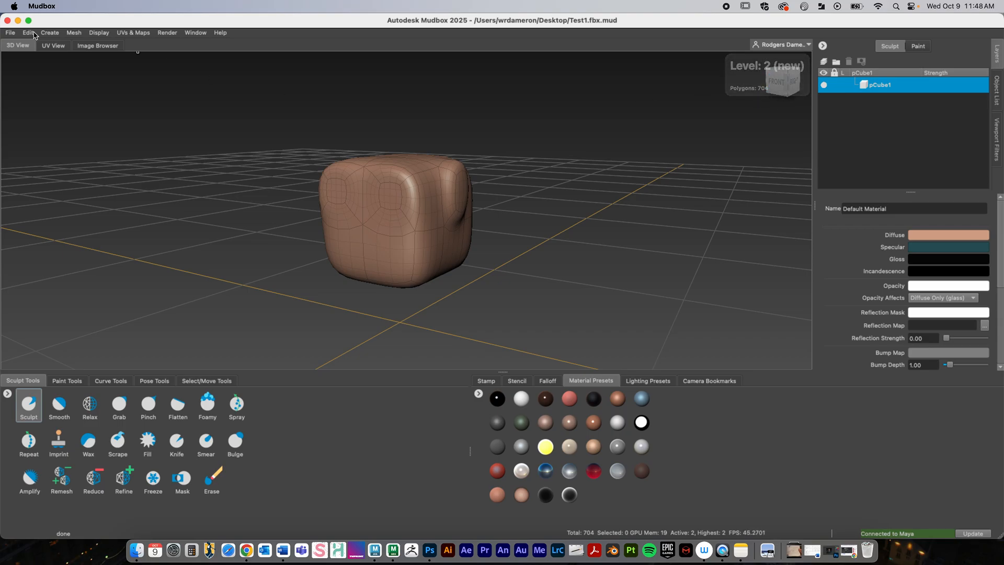
{"action": "left_click", "coordinate": [73, 32]}
{"action": "left_click", "coordinate": [152, 44]}
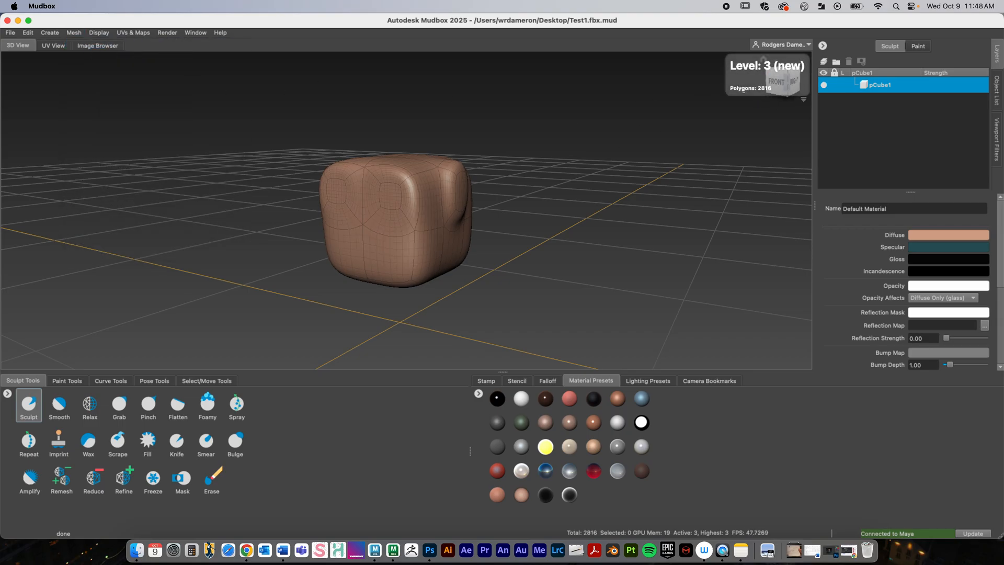
{"action": "left_click", "coordinate": [73, 32]}
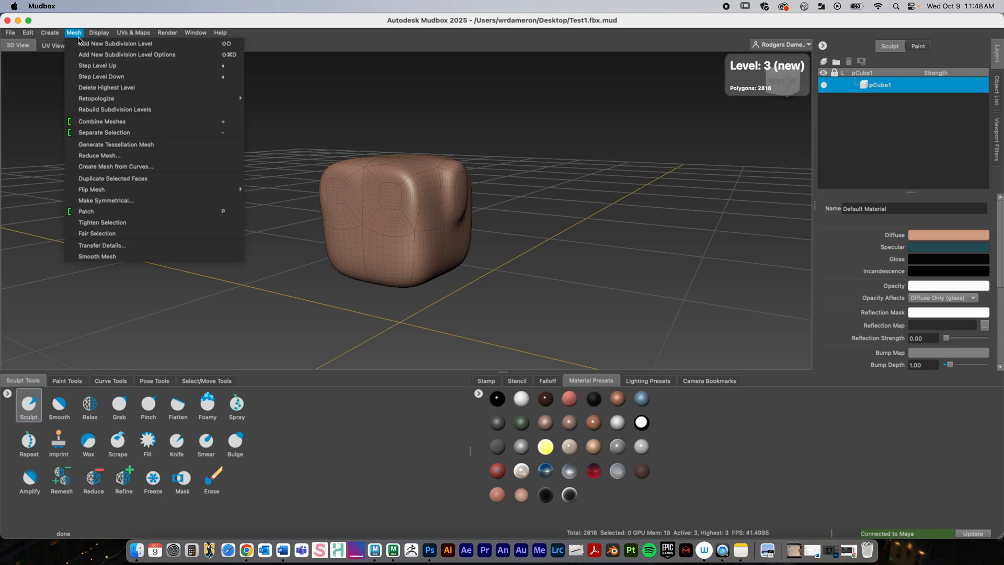
{"action": "left_click", "coordinate": [84, 43]}
Examine the subdivided cube's surface from several angles and compare its size with the ground grid
{"action": "left_click_drag", "start_coordinate": [376, 160], "coordinate": [362, 166], "text": "alt"}
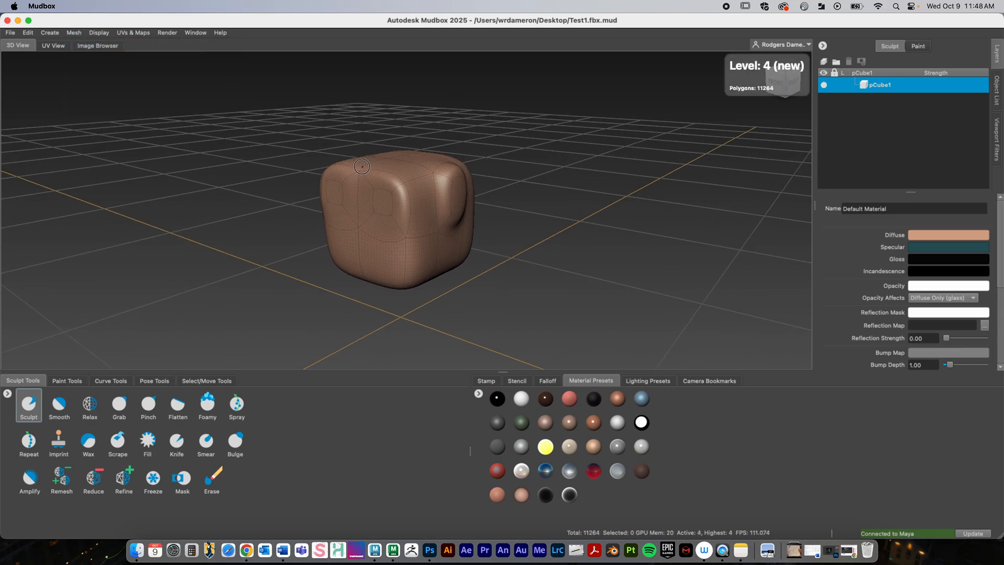
{"action": "left_click_drag", "start_coordinate": [520, 162], "coordinate": [498, 178], "text": "alt"}
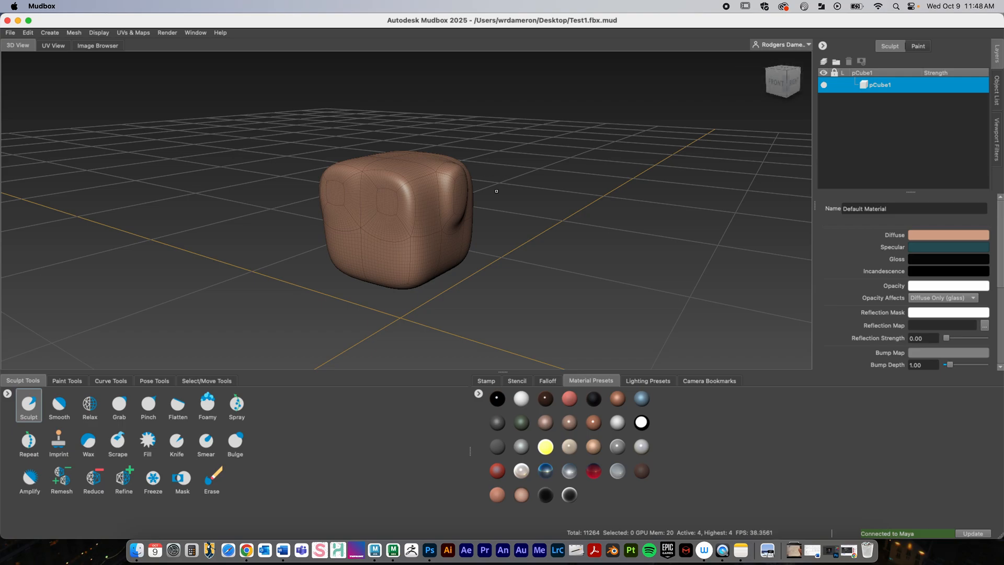
{"action": "scroll", "coordinate": [363, 209], "scroll_direction": "down", "scroll_amount": 10}
{"action": "mouse_move", "coordinate": [321, 206]}
{"action": "left_mouse_down", "text": "alt"}
{"action": "mouse_move", "coordinate": [318, 216]}
{"action": "mouse_move", "coordinate": [316, 208]}
{"action": "left_mouse_up", "text": "alt"}
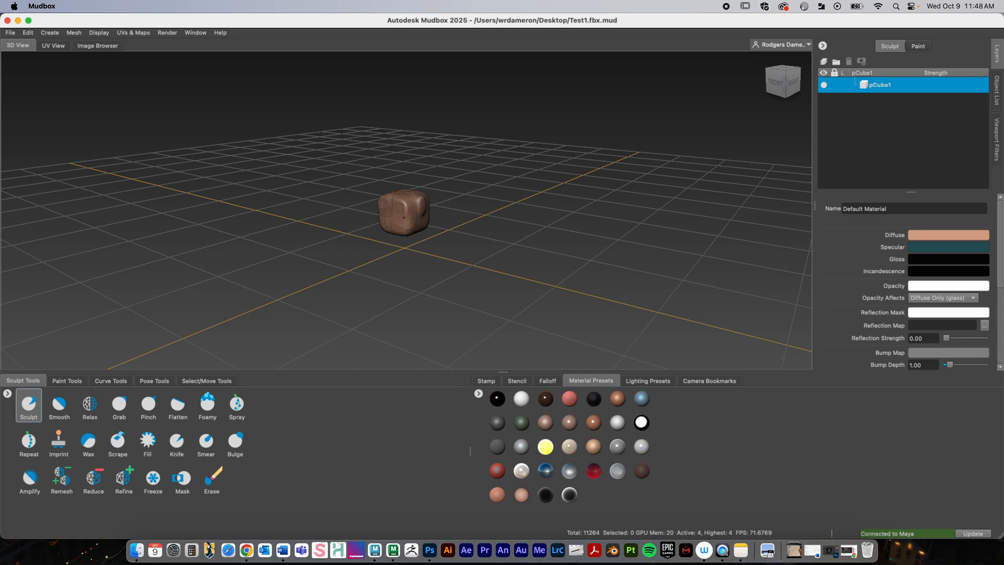
{"action": "scroll", "coordinate": [378, 255], "scroll_direction": "down", "scroll_amount": 4}
{"action": "left_click_drag", "start_coordinate": [309, 247], "coordinate": [437, 225], "text": "alt"}
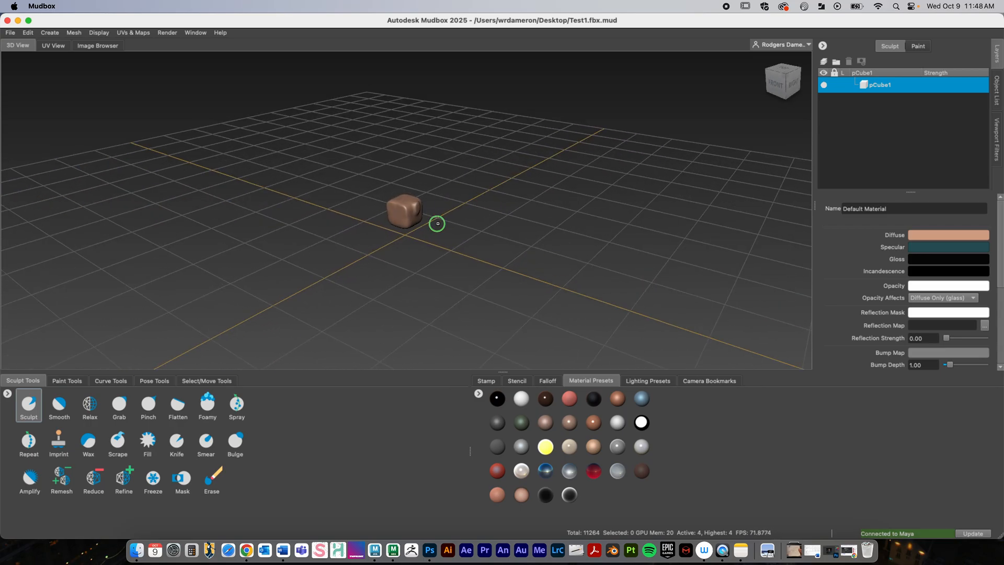
{"action": "right_click_drag", "start_coordinate": [437, 225], "coordinate": [127, 231], "text": "alt"}
{"action": "left_click_drag", "start_coordinate": [127, 232], "coordinate": [214, 244], "text": "alt"}
{"action": "right_click_drag", "start_coordinate": [215, 244], "coordinate": [554, 215], "text": "alt"}
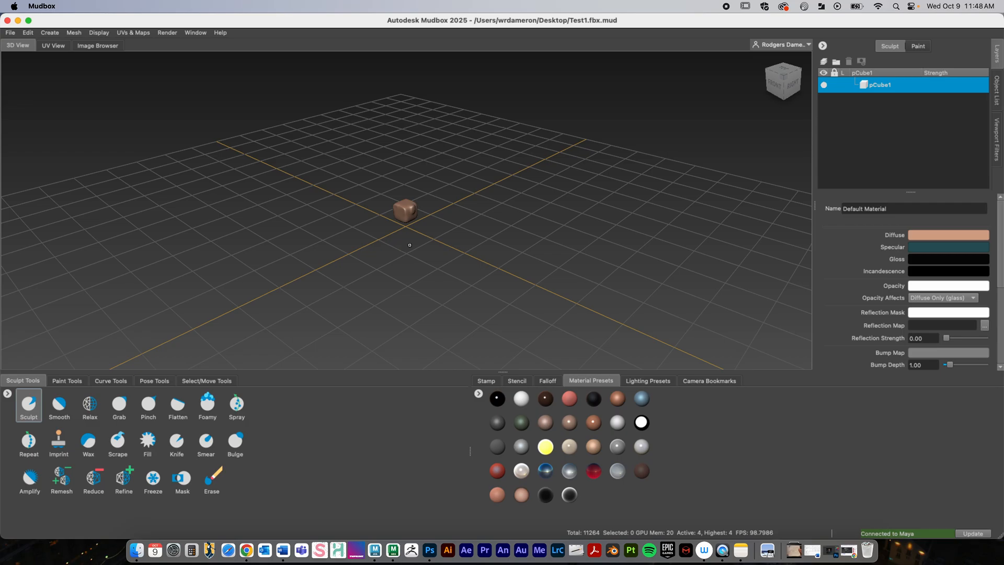
Scale the cube up uniformly with the Scale tool to about 1,974 on all three axes
{"action": "left_click", "coordinate": [207, 381]}
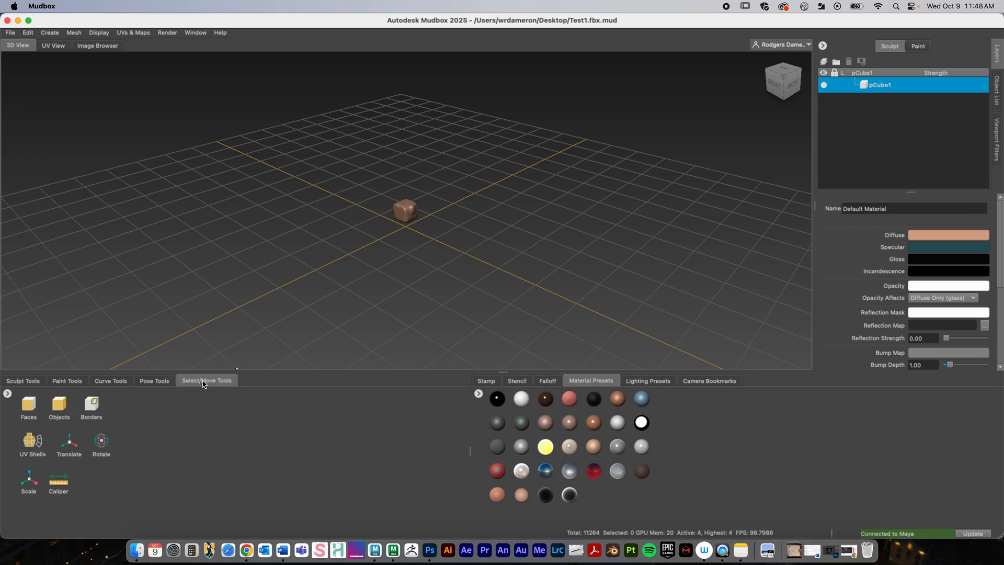
{"action": "left_click", "coordinate": [39, 478]}
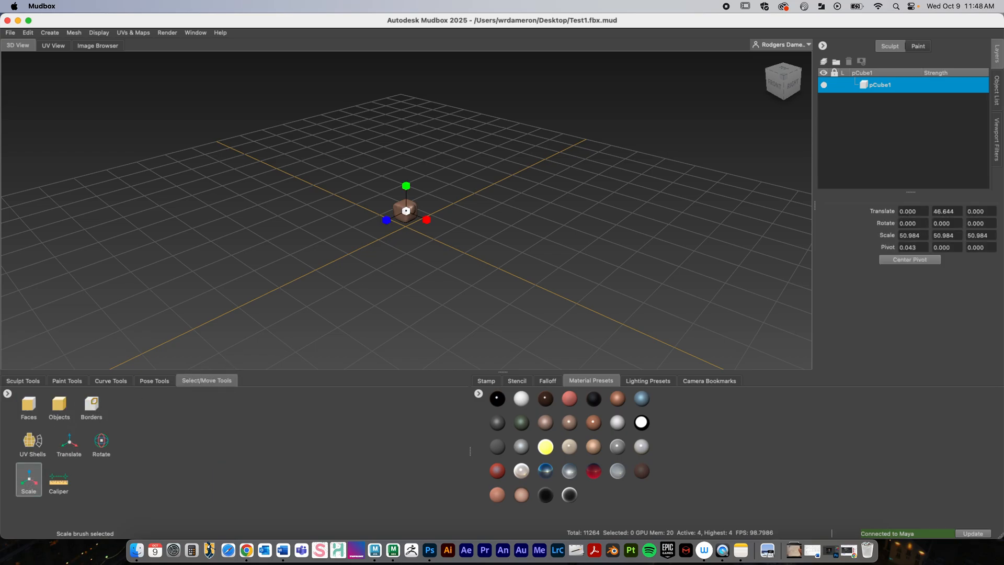
{"action": "left_click_drag", "start_coordinate": [406, 211], "coordinate": [479, 183]}
{"action": "left_click_drag", "start_coordinate": [407, 210], "coordinate": [471, 194]}
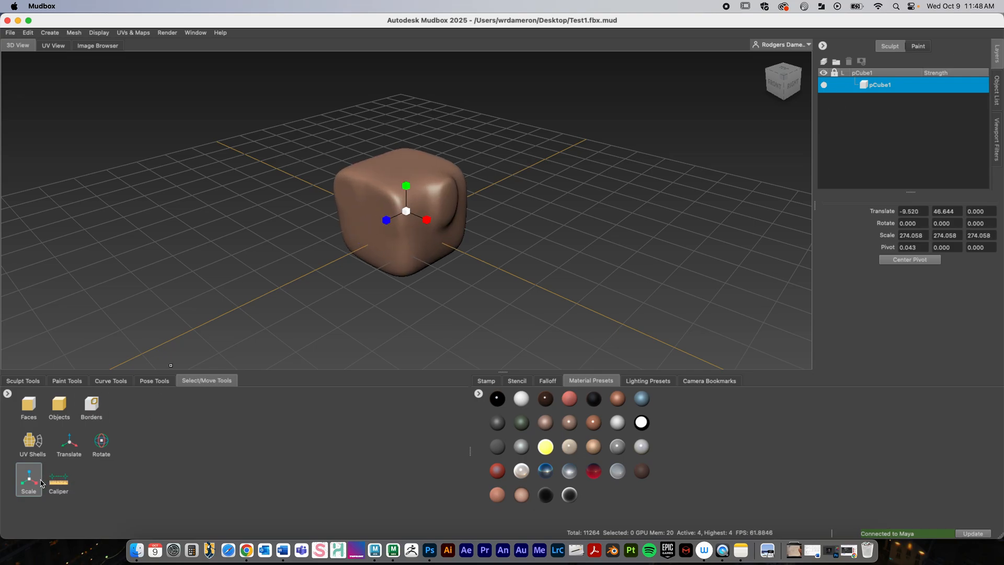
{"action": "left_click_drag", "start_coordinate": [407, 211], "coordinate": [481, 204]}
{"action": "left_click_drag", "start_coordinate": [406, 210], "coordinate": [494, 144]}
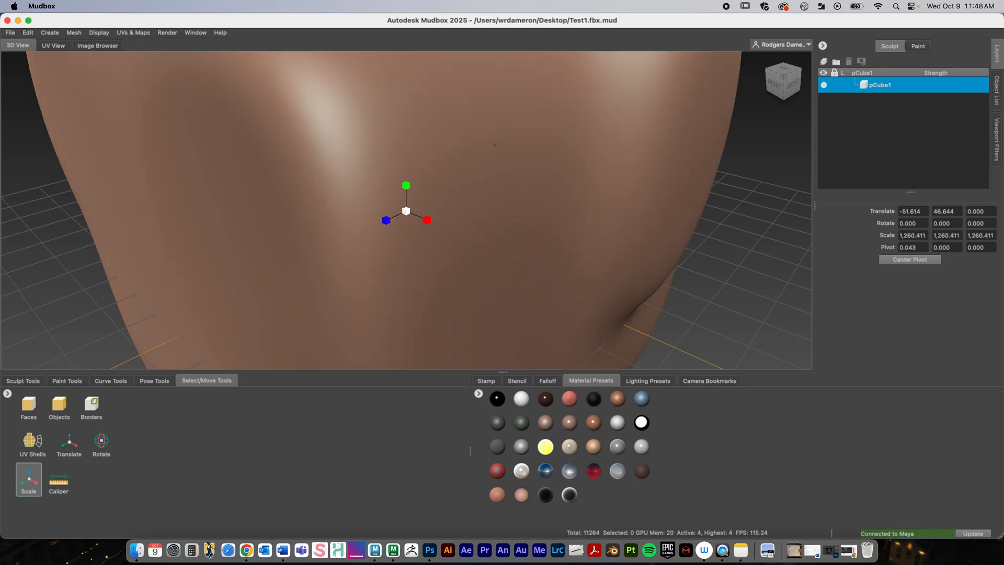
{"action": "left_click_drag", "start_coordinate": [406, 211], "coordinate": [842, 153]}
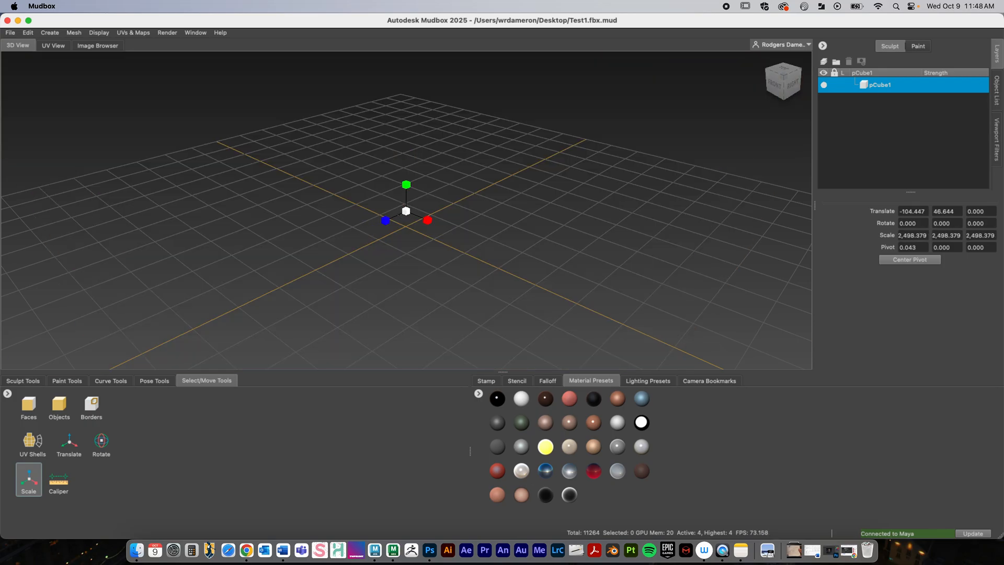
{"action": "scroll", "coordinate": [327, 195], "scroll_direction": "down", "scroll_amount": 5}
{"action": "left_click_drag", "start_coordinate": [406, 211], "coordinate": [281, 233]}
Raise the enlarged cube vertically to a Y translation of about 1,092 so it rests on the grid, and frame it
{"action": "left_click", "coordinate": [80, 436]}
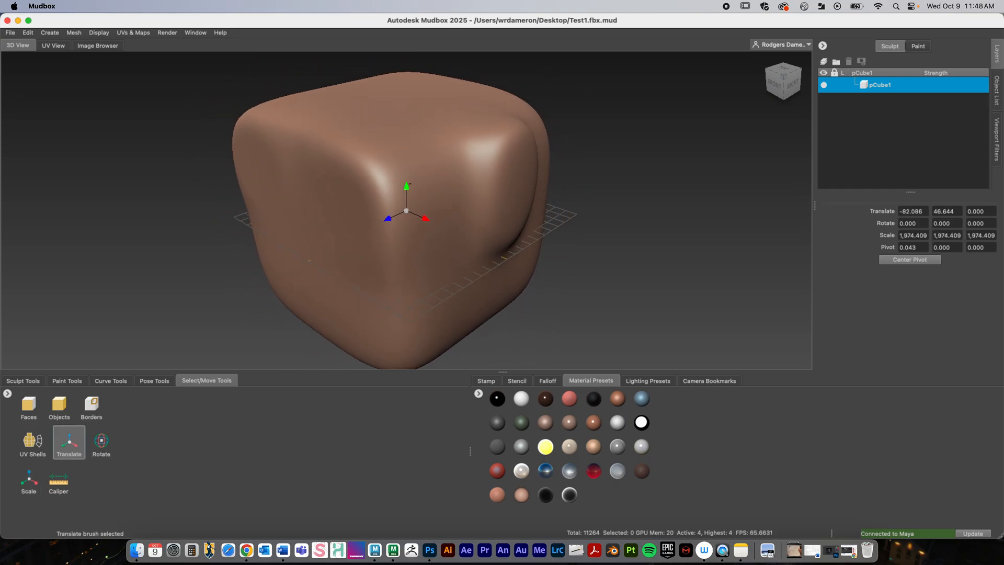
{"action": "left_click_drag", "start_coordinate": [406, 186], "coordinate": [406, 55]}
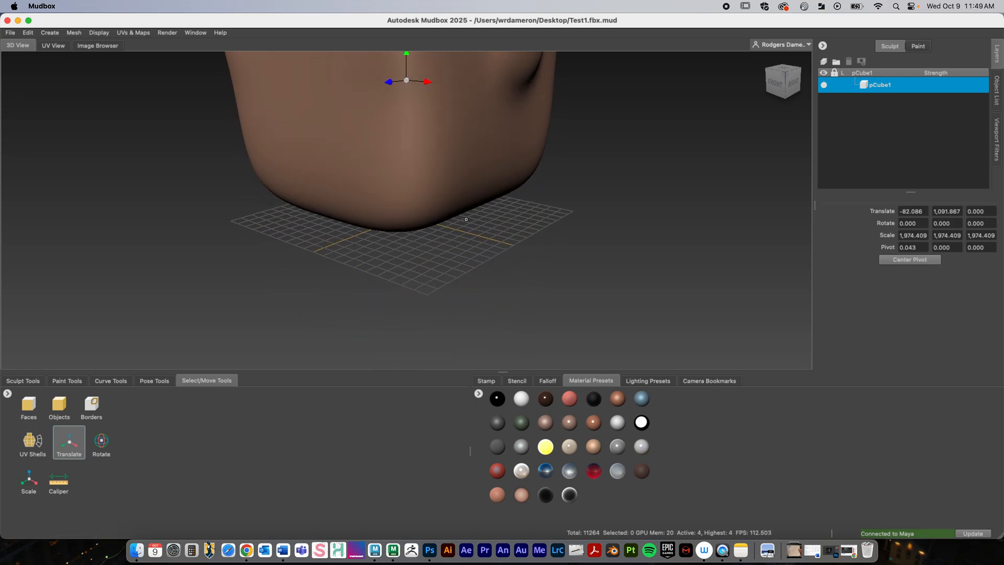
{"action": "key", "text": "a"}
{"action": "left_click_drag", "start_coordinate": [492, 236], "coordinate": [513, 224], "text": "alt"}
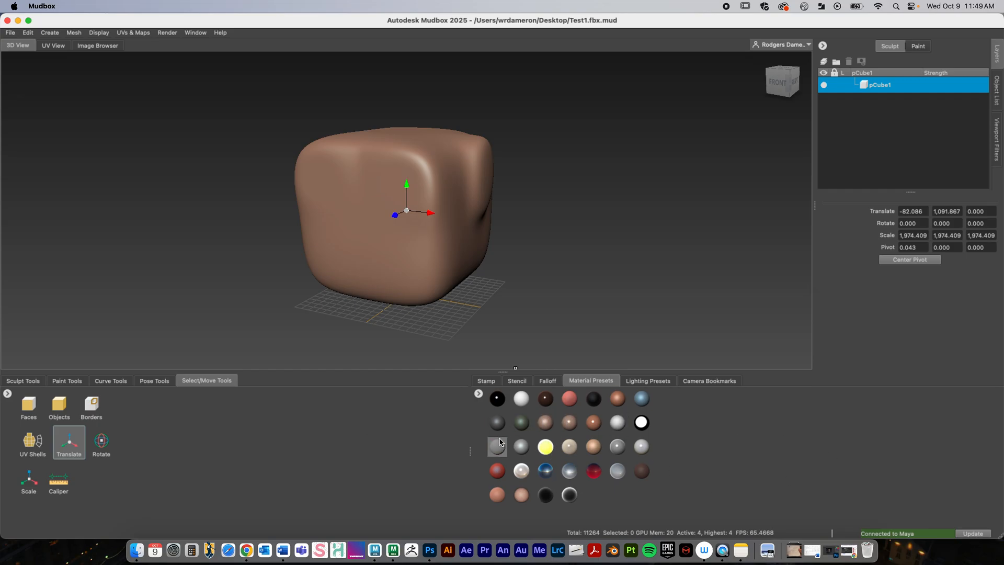
Try the grey, red, Dark and copper-coloured material presets on the cube, and finish with the plain grey one
{"action": "left_click", "coordinate": [520, 448]}
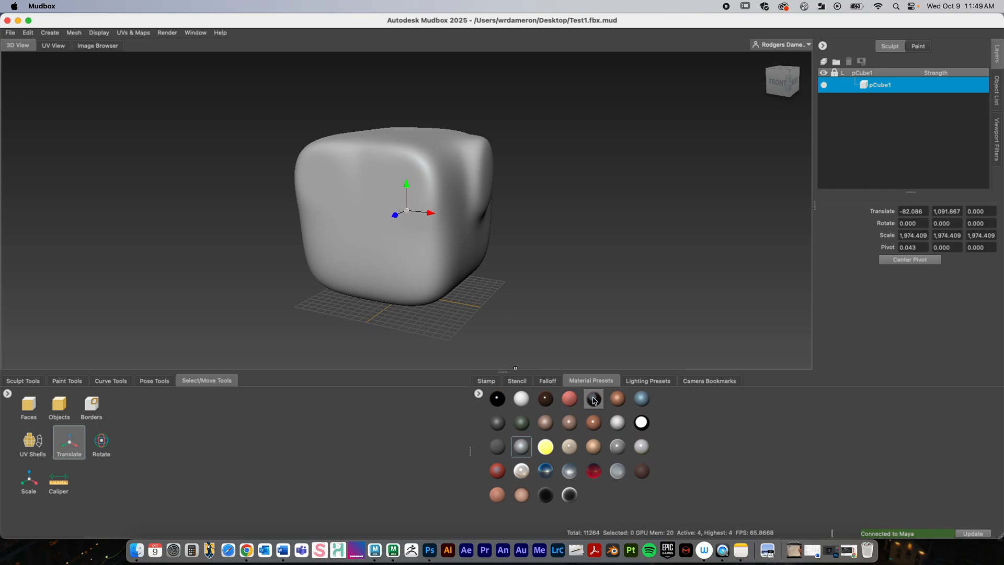
{"action": "left_click", "coordinate": [571, 402]}
{"action": "left_click", "coordinate": [595, 400]}
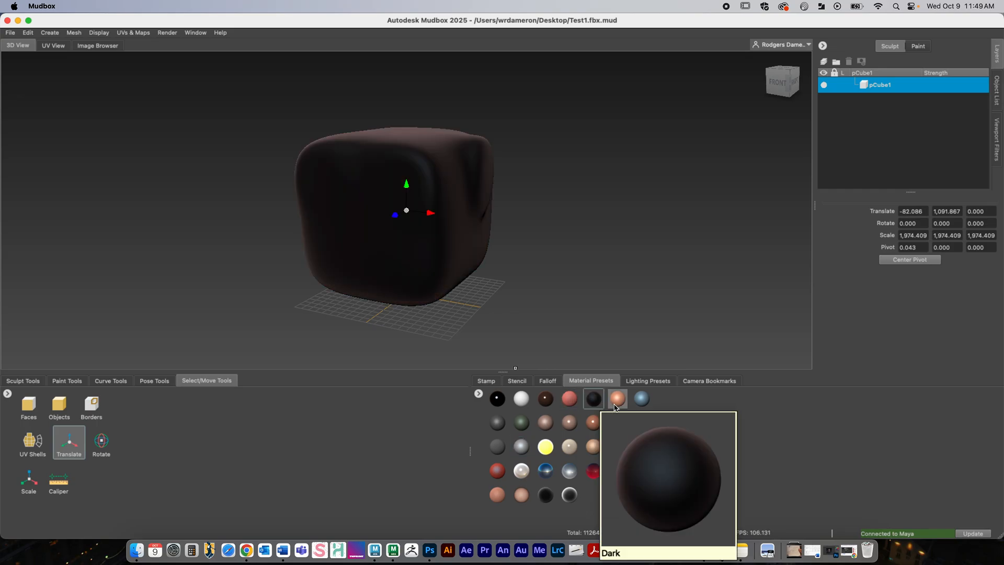
{"action": "left_click", "coordinate": [618, 400]}
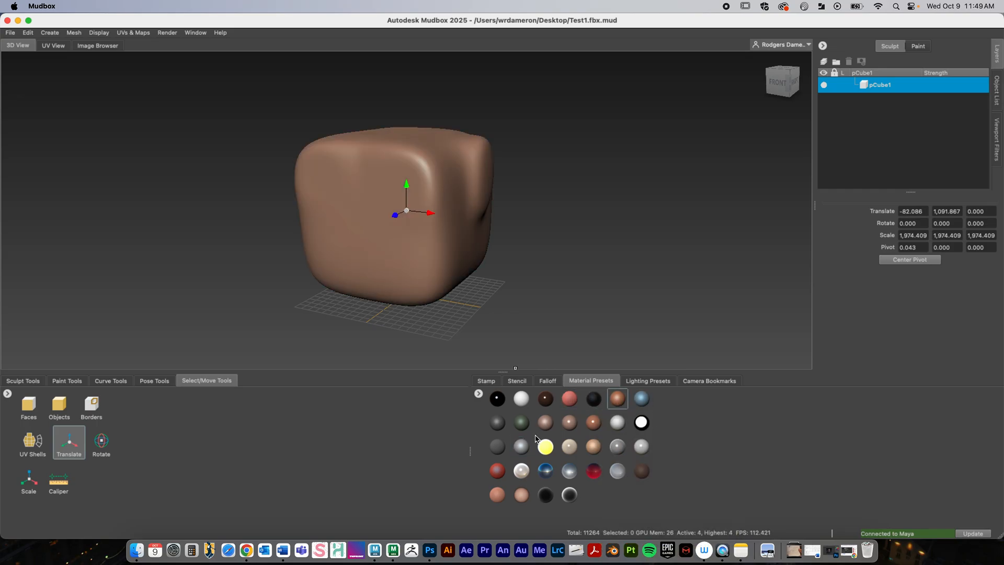
{"action": "left_click", "coordinate": [522, 447]}
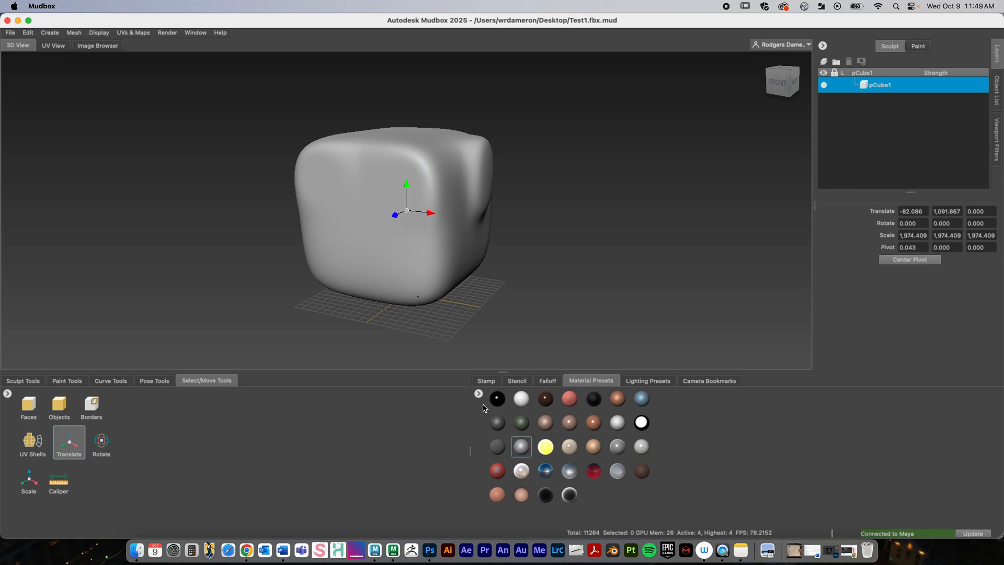
{"action": "mouse_move", "coordinate": [545, 473]}
Replace the existing lights with the first lighting preset and inspect the cube's shading under it
{"action": "left_click", "coordinate": [644, 381]}
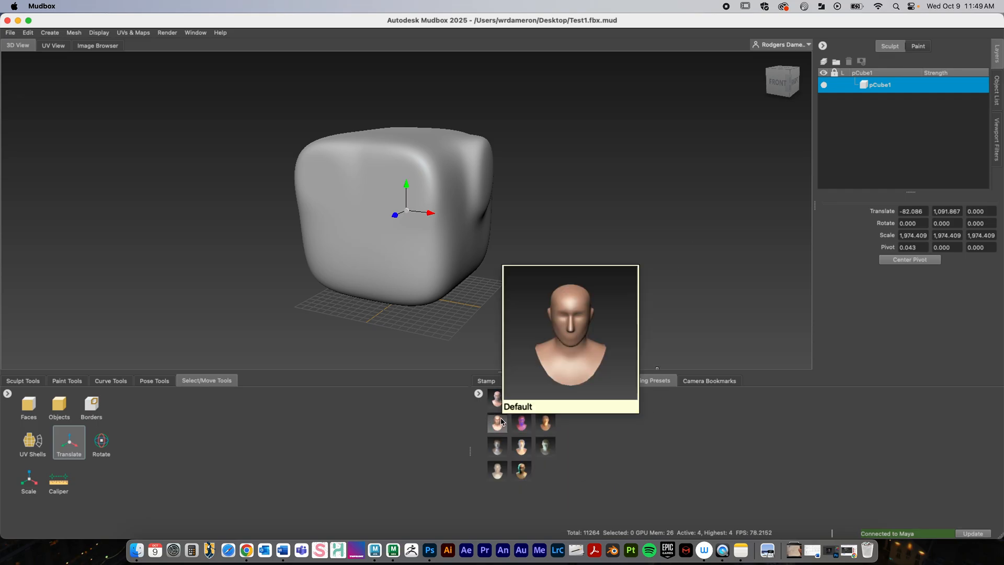
{"action": "left_click", "coordinate": [498, 399]}
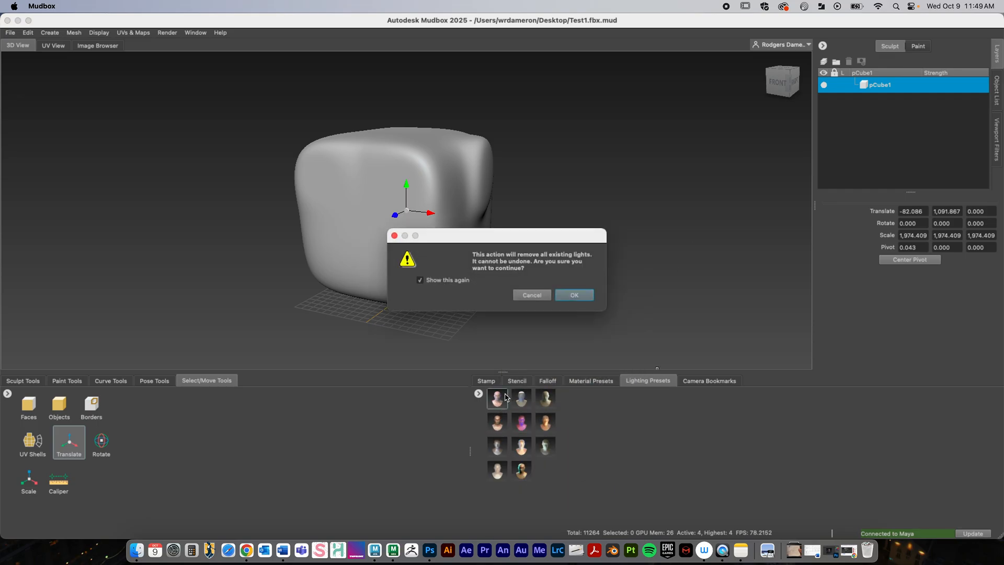
{"action": "left_click", "coordinate": [577, 296]}
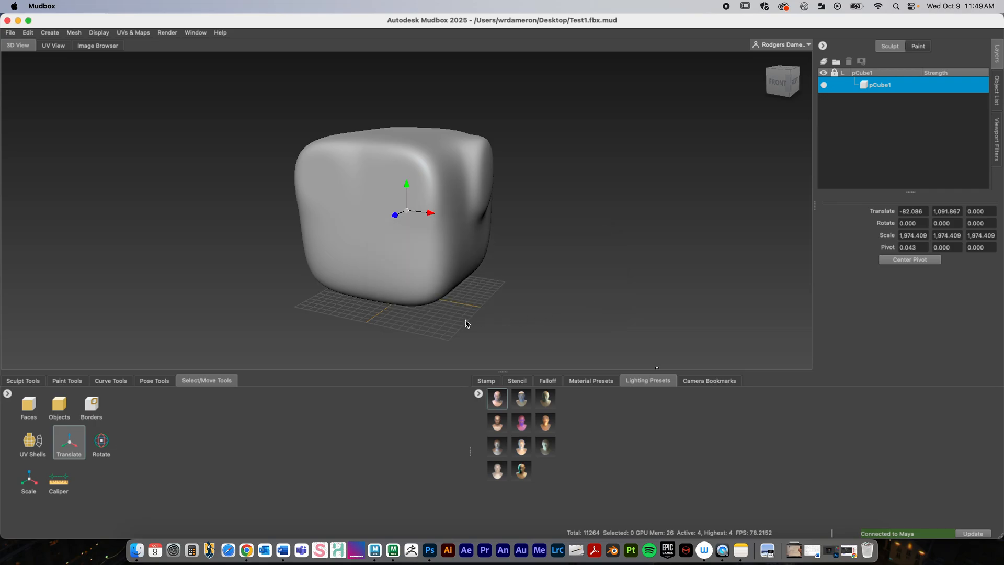
{"action": "left_click_drag", "start_coordinate": [433, 303], "coordinate": [455, 298], "text": "alt"}
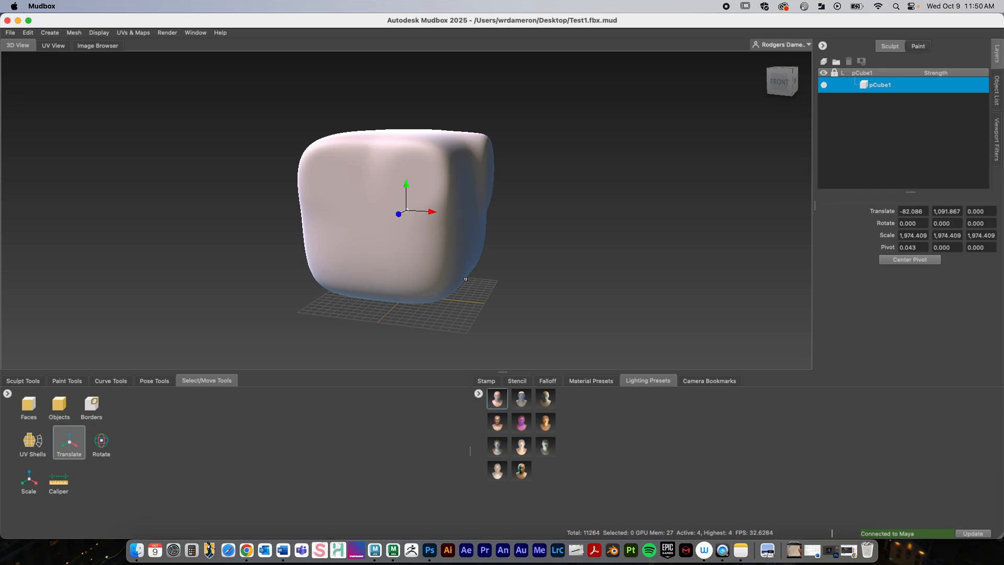
{"action": "left_click_drag", "start_coordinate": [465, 278], "coordinate": [519, 285], "text": "alt"}
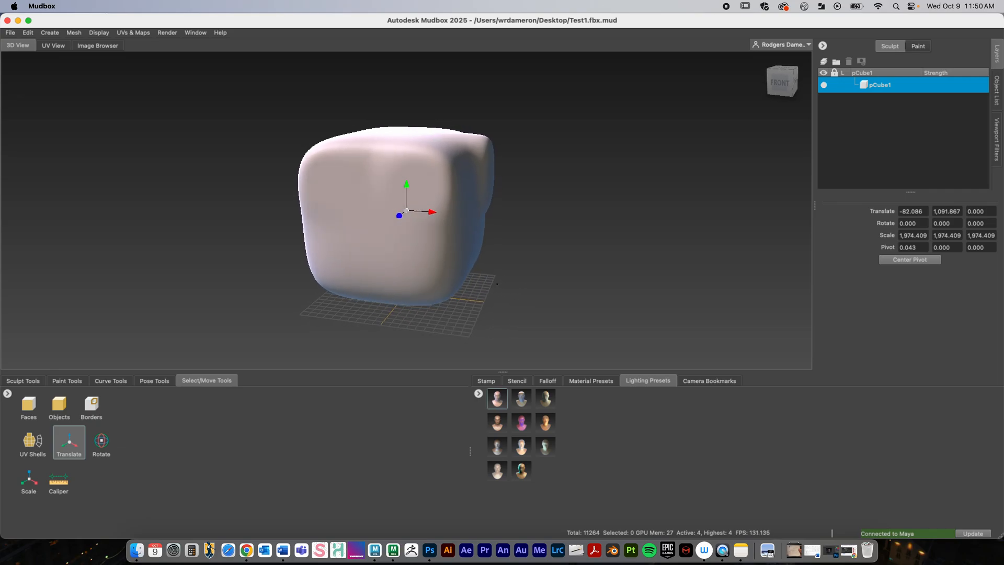
Compare the settings of the Sculpt, Smooth and Grab brushes, and return to the Sculpt brush
{"action": "left_click", "coordinate": [23, 380]}
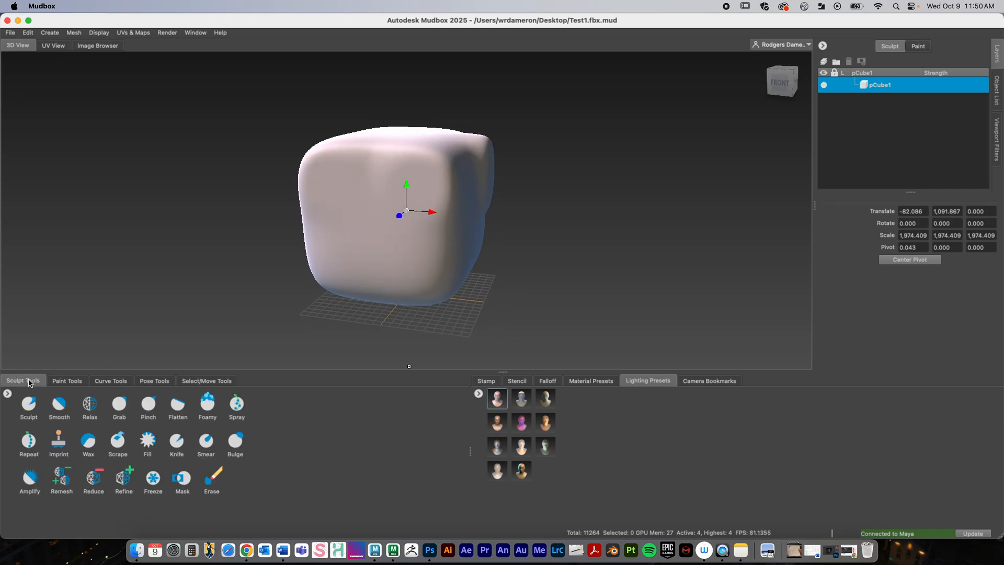
{"action": "left_click", "coordinate": [32, 407]}
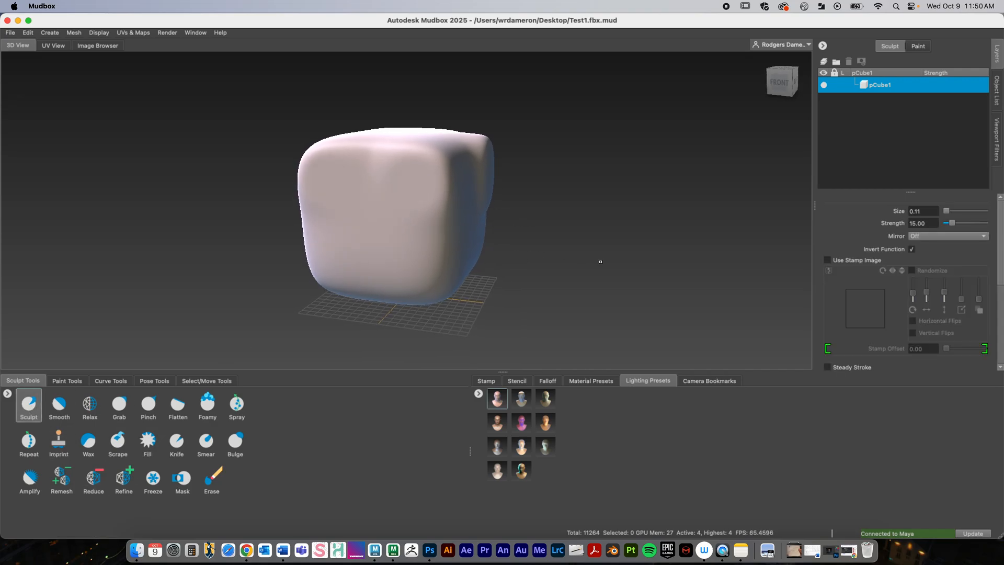
{"action": "left_click", "coordinate": [59, 404]}
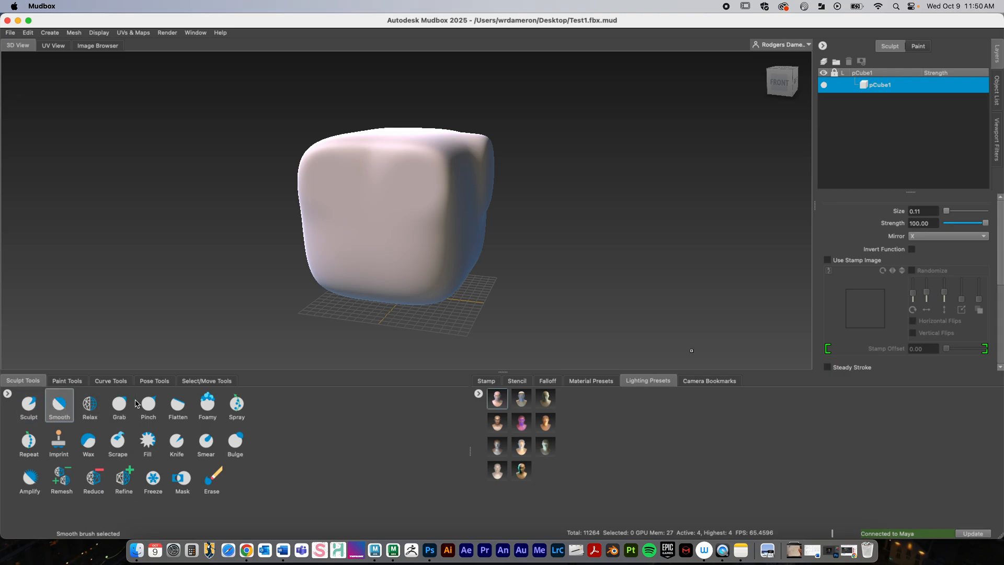
{"action": "left_click", "coordinate": [119, 407]}
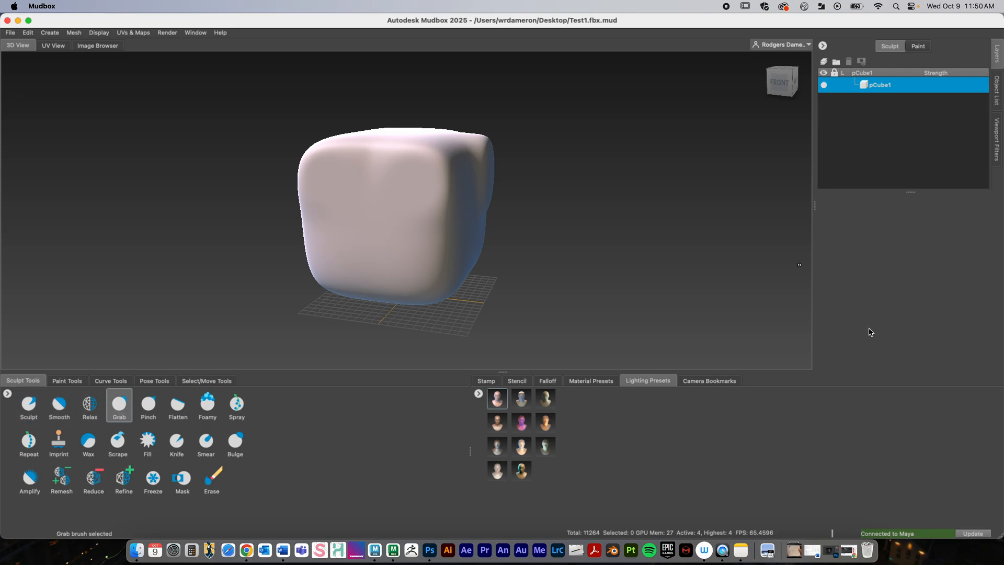
{"action": "left_click", "coordinate": [119, 404]}
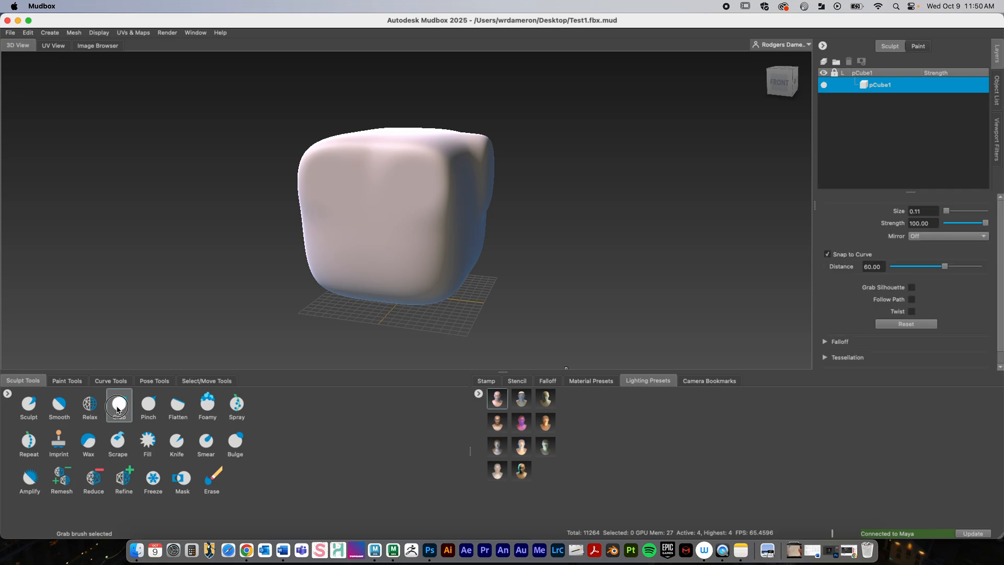
{"action": "left_click", "coordinate": [29, 404]}
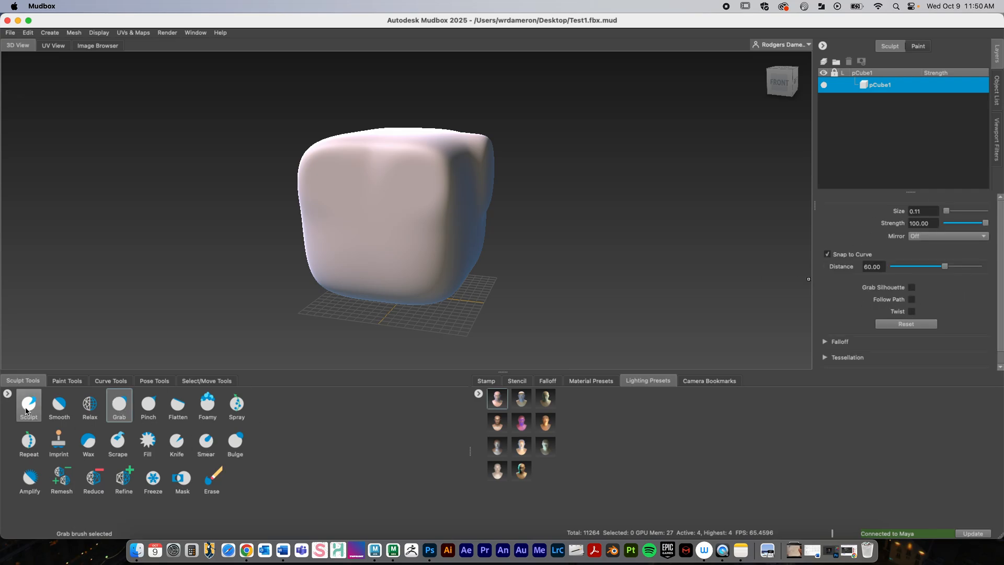
Select the Sculpt brush and adjust it to a size of about 365.29 and a strength of about 45.94
{"action": "left_click", "coordinate": [29, 404]}
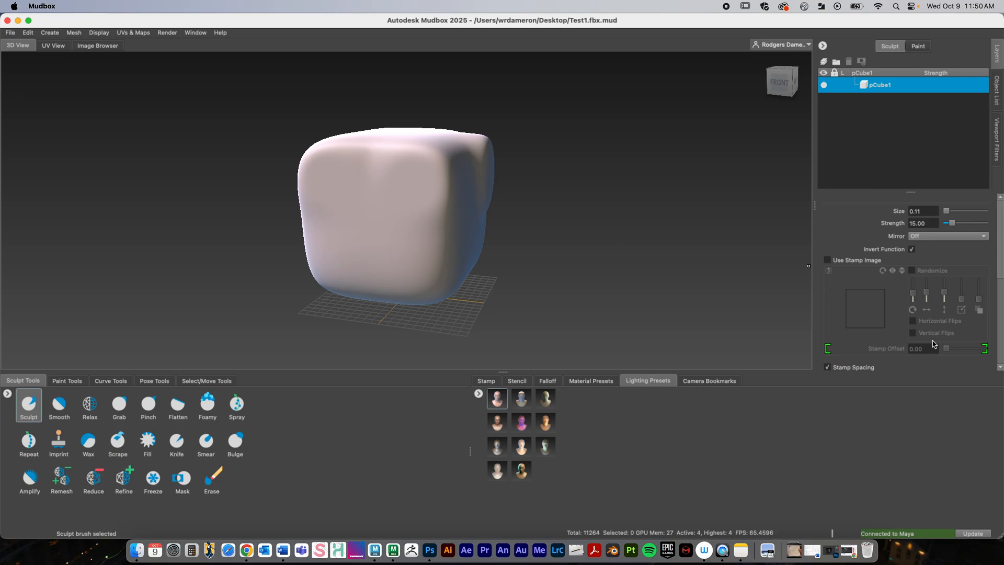
{"action": "left_click", "coordinate": [1000, 283]}
{"action": "mouse_move", "coordinate": [999, 284]}
{"action": "left_mouse_down"}
{"action": "mouse_move", "coordinate": [1001, 230]}
{"action": "mouse_move", "coordinate": [1002, 326]}
{"action": "mouse_move", "coordinate": [1002, 215]}
{"action": "left_mouse_up"}
{"action": "key", "text": "space"}
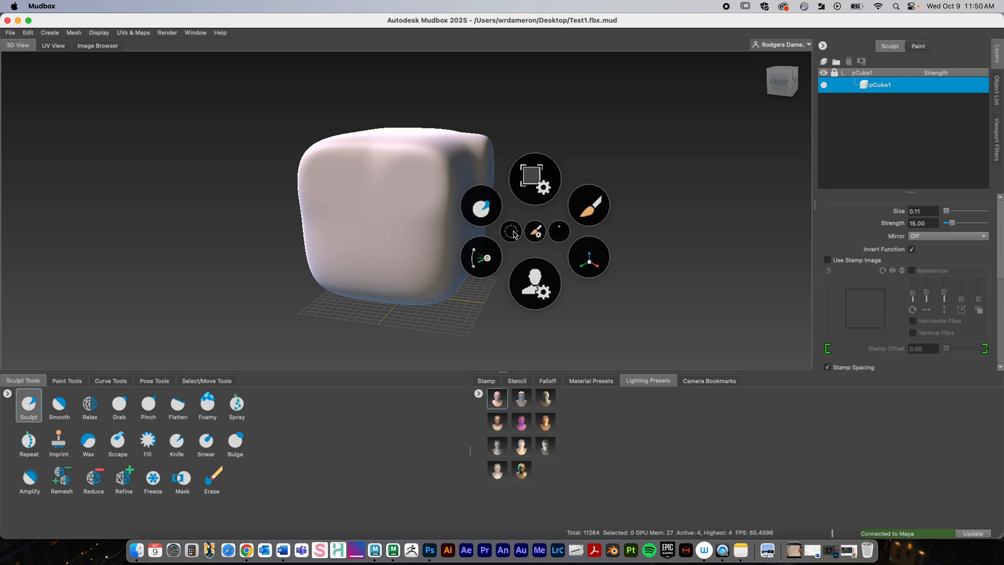
{"action": "mouse_move", "coordinate": [511, 236]}
{"action": "left_mouse_down"}
{"action": "mouse_move", "coordinate": [522, 144]}
{"action": "mouse_move", "coordinate": [529, 213]}
{"action": "mouse_move", "coordinate": [523, 112]}
{"action": "mouse_move", "coordinate": [527, 184]}
{"action": "mouse_move", "coordinate": [525, 128]}
{"action": "mouse_move", "coordinate": [525, 141]}
{"action": "left_mouse_up"}
{"action": "key", "text": "space"}
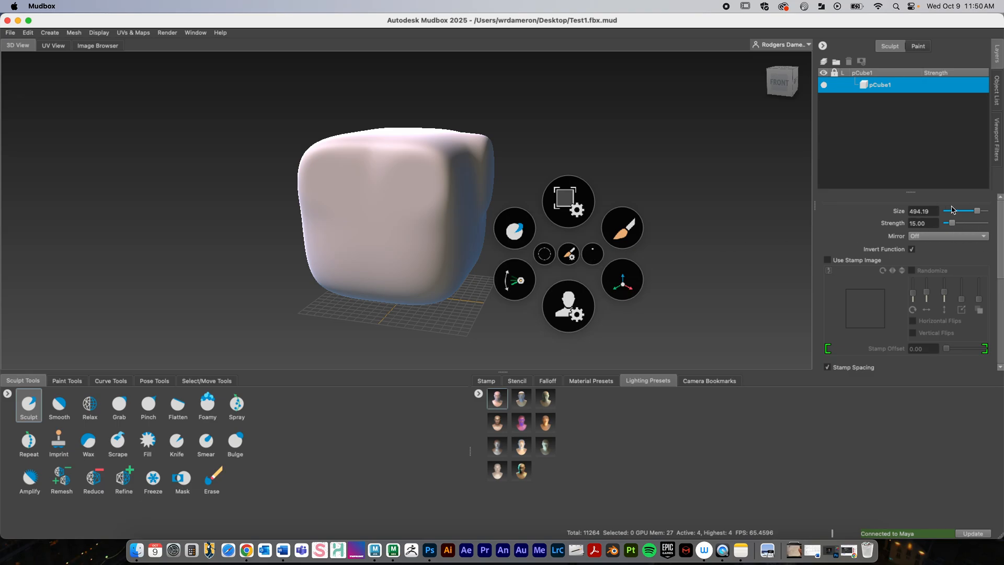
{"action": "mouse_move", "coordinate": [590, 255]}
{"action": "left_mouse_down"}
{"action": "mouse_move", "coordinate": [584, 203]}
{"action": "mouse_move", "coordinate": [576, 242]}
{"action": "mouse_move", "coordinate": [571, 225]}
{"action": "left_mouse_up"}
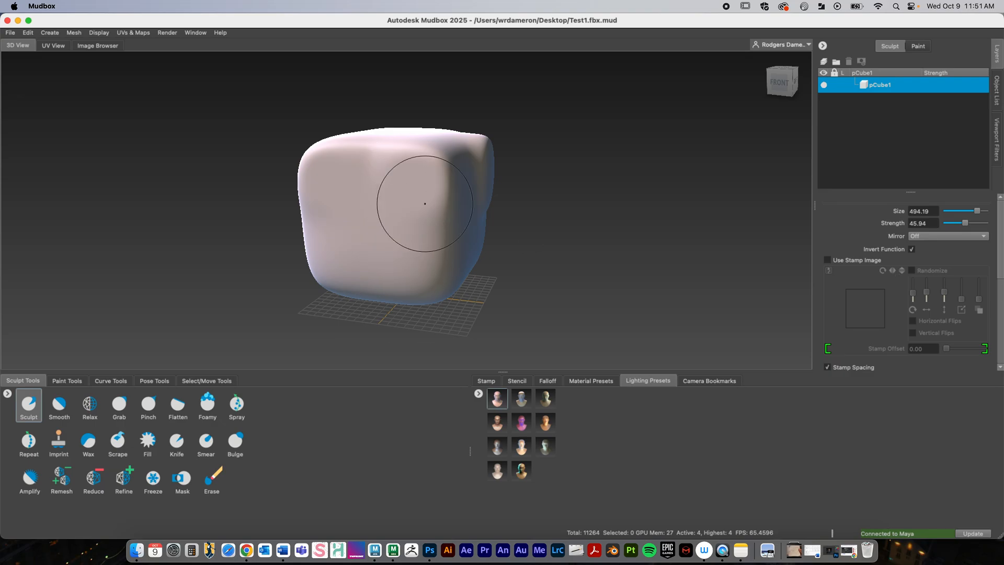
{"action": "key", "text": "space"}
{"action": "left_click_drag", "start_coordinate": [410, 224], "coordinate": [410, 232]}
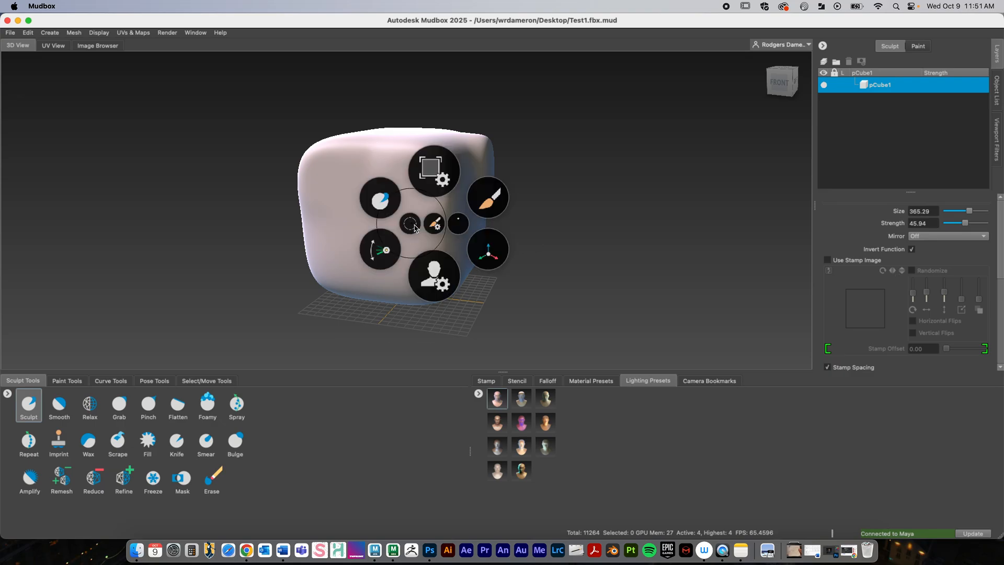
Turn off Invert Function for the Sculpt brush and set its mirroring to X
{"action": "left_click_drag", "start_coordinate": [525, 276], "coordinate": [505, 276], "text": "alt"}
{"action": "key", "text": "space"}
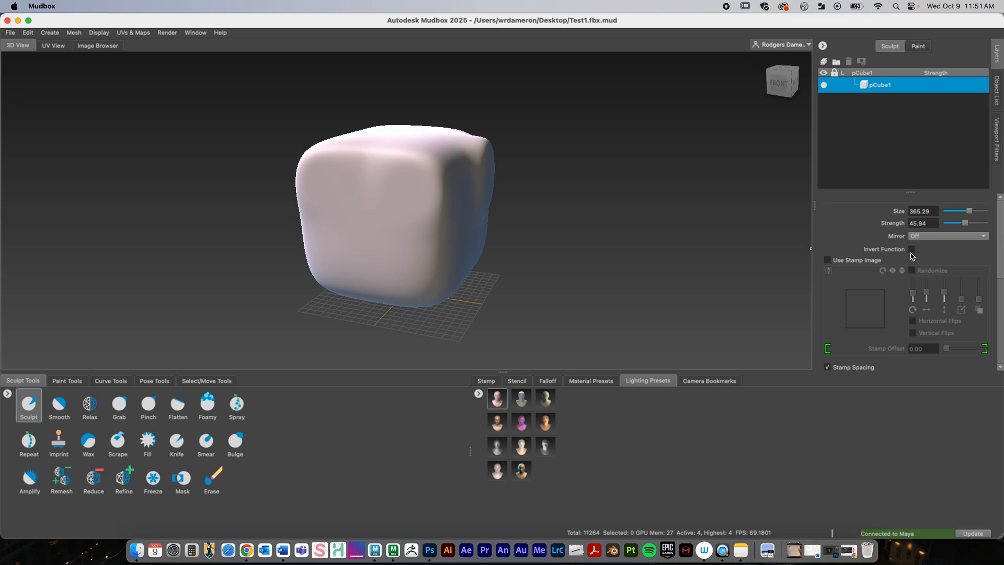
{"action": "mouse_move", "coordinate": [419, 231]}
{"action": "left_mouse_down"}
{"action": "mouse_move", "coordinate": [423, 251]}
{"action": "mouse_move", "coordinate": [603, 260]}
{"action": "mouse_move", "coordinate": [567, 251]}
{"action": "mouse_move", "coordinate": [557, 233]}
{"action": "mouse_move", "coordinate": [553, 255]}
{"action": "left_mouse_up"}
{"action": "left_click", "coordinate": [936, 237]}
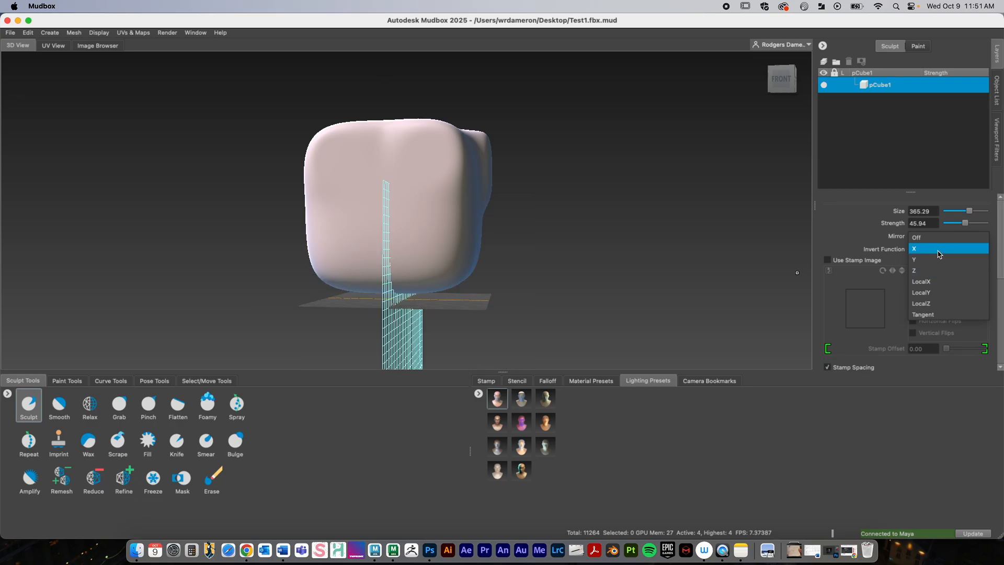
{"action": "left_click", "coordinate": [940, 254]}
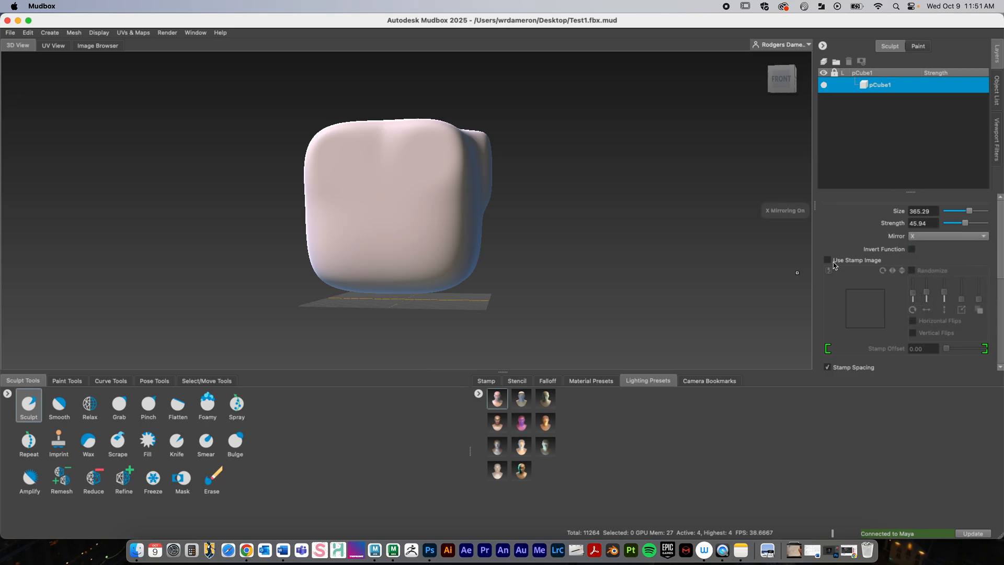
Reduce the Sculpt brush size to about 184.07 and try raising a mirrored pair of bumps low on the front face
{"action": "left_click_drag", "start_coordinate": [498, 281], "coordinate": [473, 287], "text": "alt"}
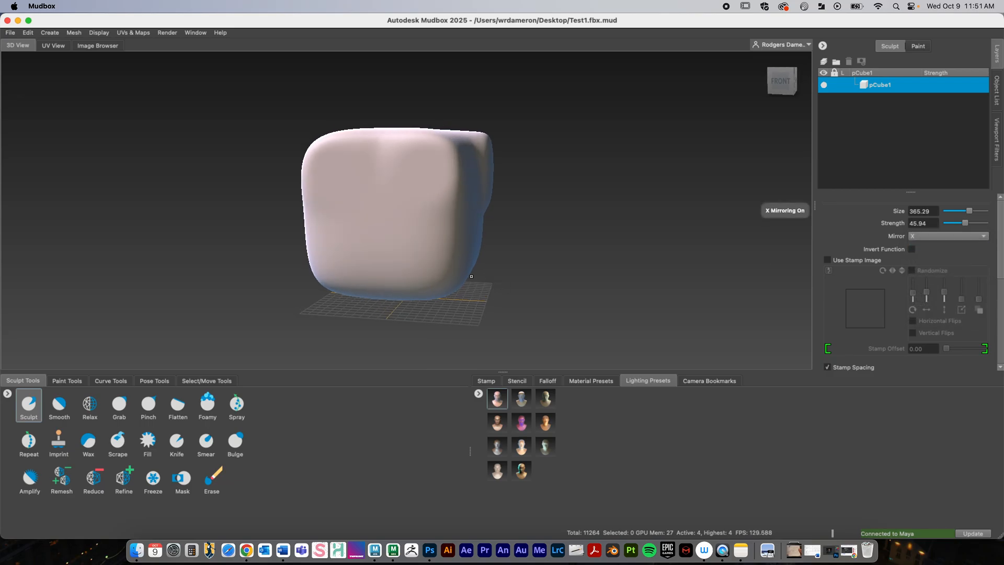
{"action": "right_click", "coordinate": [432, 237]}
{"action": "key", "text": "b"}
{"action": "mouse_move", "coordinate": [408, 237]}
{"action": "left_mouse_down"}
{"action": "mouse_move", "coordinate": [392, 240]}
{"action": "mouse_move", "coordinate": [431, 238]}
{"action": "mouse_move", "coordinate": [431, 222]}
{"action": "mouse_move", "coordinate": [439, 236]}
{"action": "left_mouse_up"}
{"action": "left_click_drag", "start_coordinate": [501, 244], "coordinate": [533, 202], "text": "alt"}
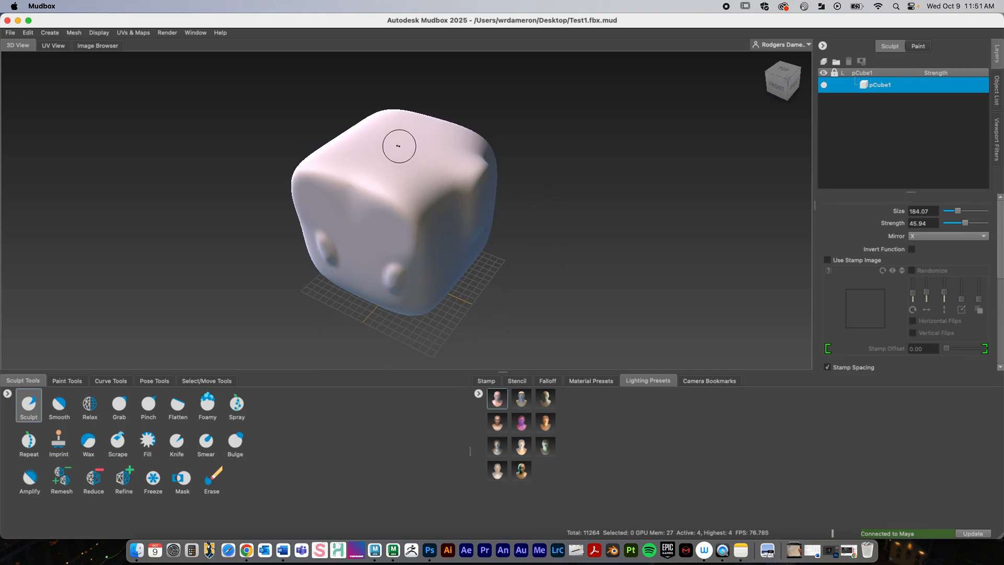
Enlarge the Sculpt brush to about 329.43 and sculpt mirrored raised diagonals forming an X across the front face
{"action": "mouse_move", "coordinate": [399, 146]}
{"action": "left_mouse_down", "text": "alt"}
{"action": "mouse_move", "coordinate": [529, 254]}
{"action": "mouse_move", "coordinate": [386, 220]}
{"action": "mouse_move", "coordinate": [523, 251]}
{"action": "mouse_move", "coordinate": [502, 253]}
{"action": "mouse_move", "coordinate": [477, 234]}
{"action": "mouse_move", "coordinate": [557, 249]}
{"action": "left_mouse_up", "text": "alt"}
{"action": "key", "text": "space"}
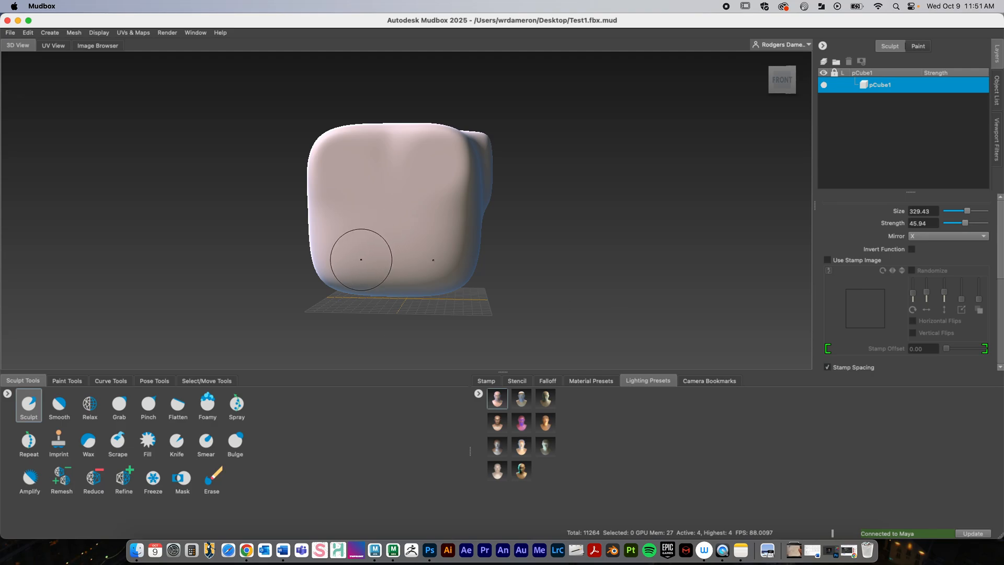
{"action": "mouse_move", "coordinate": [361, 260]}
{"action": "left_mouse_down"}
{"action": "mouse_move", "coordinate": [410, 192]}
{"action": "mouse_move", "coordinate": [365, 242]}
{"action": "mouse_move", "coordinate": [399, 179]}
{"action": "mouse_move", "coordinate": [395, 200]}
{"action": "left_mouse_up"}
{"action": "left_click_drag", "start_coordinate": [580, 231], "coordinate": [520, 245], "text": "alt"}
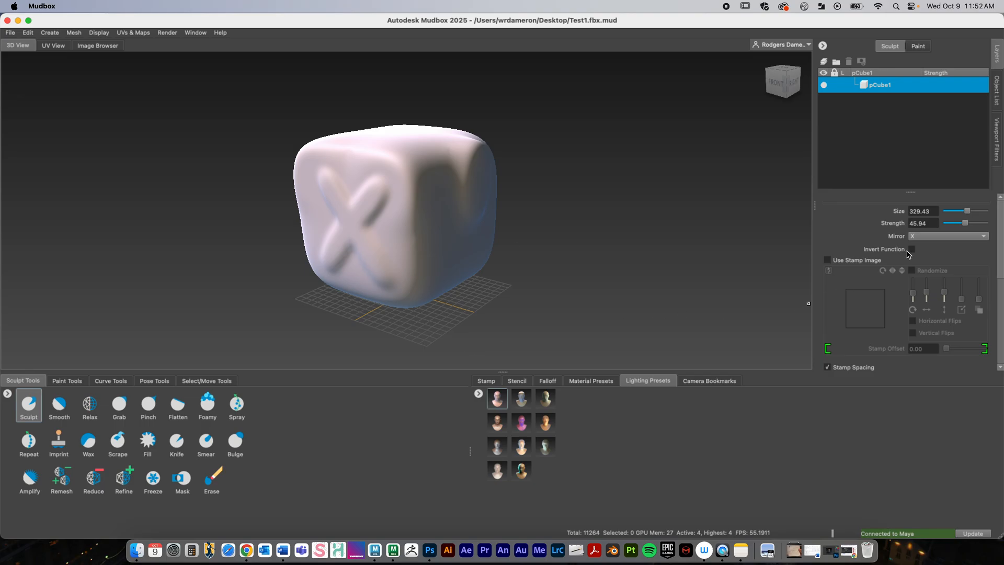
Carve mirrored hollows around the X with Invert Function on, and sculpt the lower centre of the front face with it off
{"action": "left_click_drag", "start_coordinate": [534, 295], "coordinate": [546, 285], "text": "alt"}
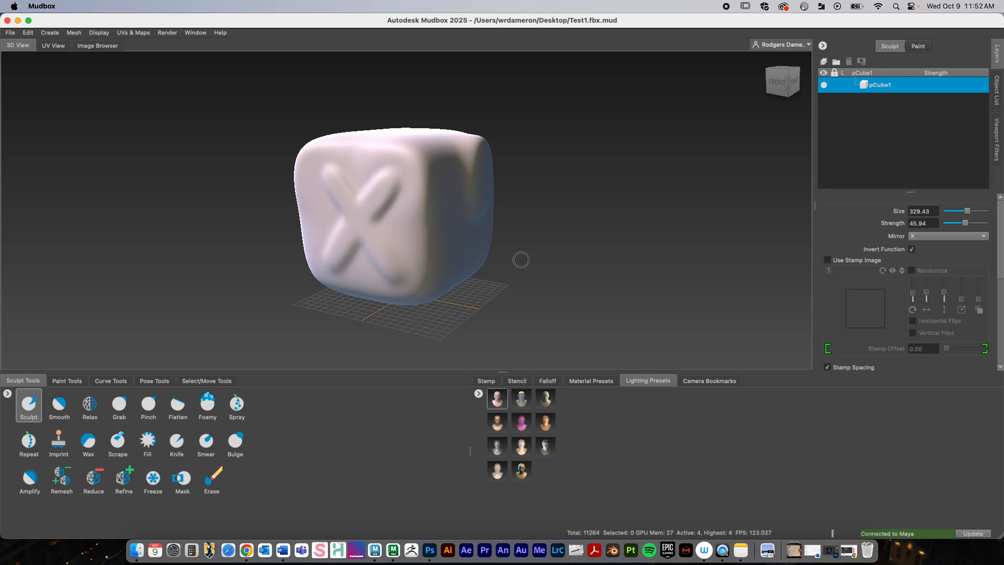
{"action": "left_click_drag", "start_coordinate": [398, 232], "coordinate": [396, 228]}
{"action": "mouse_move", "coordinate": [563, 262]}
{"action": "left_mouse_down", "text": "alt"}
{"action": "mouse_move", "coordinate": [541, 224]}
{"action": "mouse_move", "coordinate": [563, 263]}
{"action": "left_mouse_up", "text": "alt"}
{"action": "mouse_move", "coordinate": [403, 212]}
{"action": "left_mouse_down"}
{"action": "mouse_move", "coordinate": [405, 197]}
{"action": "mouse_move", "coordinate": [403, 206]}
{"action": "left_mouse_up"}
{"action": "left_click_drag", "start_coordinate": [578, 264], "coordinate": [597, 242], "text": "alt"}
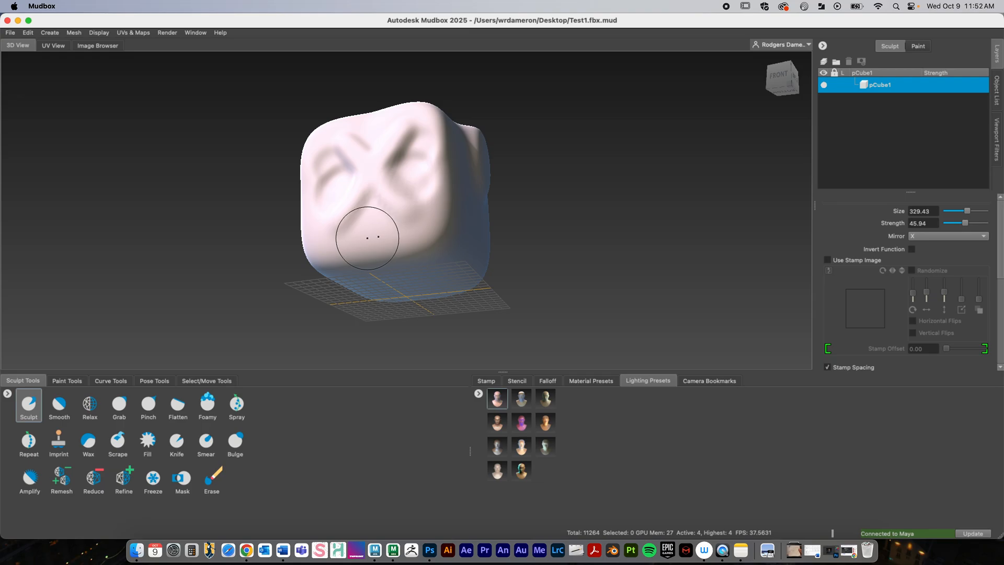
{"action": "mouse_move", "coordinate": [374, 226]}
{"action": "left_mouse_down"}
{"action": "mouse_move", "coordinate": [357, 226]}
{"action": "mouse_move", "coordinate": [361, 236]}
{"action": "mouse_move", "coordinate": [366, 218]}
{"action": "mouse_move", "coordinate": [356, 237]}
{"action": "left_mouse_up"}
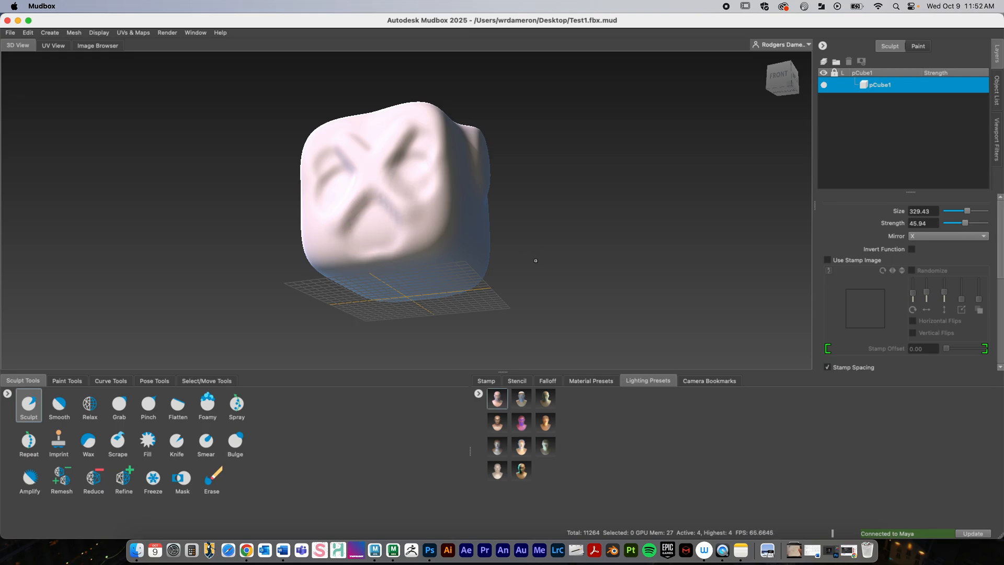
Replace the existing lights with the second lighting preset and inspect the sculpted front and left side under it
{"action": "left_click_drag", "start_coordinate": [531, 260], "coordinate": [643, 261], "text": "alt"}
{"action": "left_click", "coordinate": [521, 398]}
{"action": "left_click", "coordinate": [573, 296]}
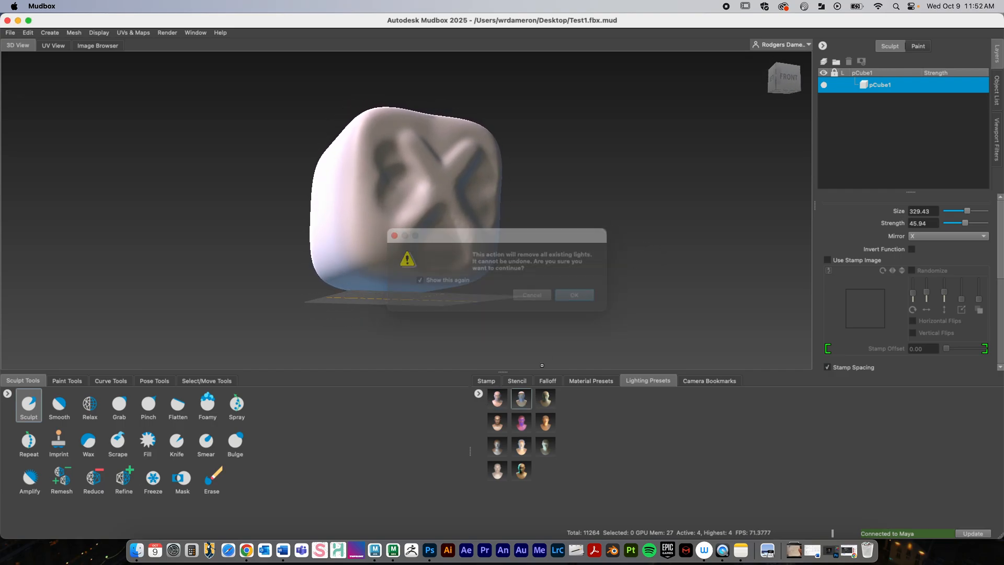
{"action": "mouse_move", "coordinate": [572, 233]}
{"action": "left_mouse_down", "text": "alt"}
{"action": "mouse_move", "coordinate": [639, 260]}
{"action": "mouse_move", "coordinate": [576, 231]}
{"action": "left_mouse_up", "text": "alt"}
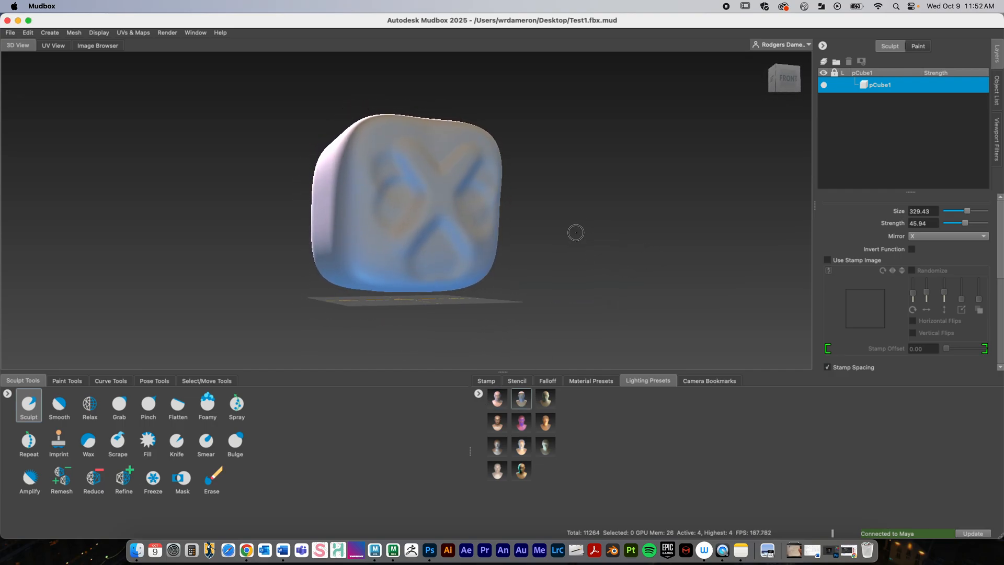
{"action": "left_click_drag", "start_coordinate": [510, 239], "coordinate": [596, 238], "text": "alt"}
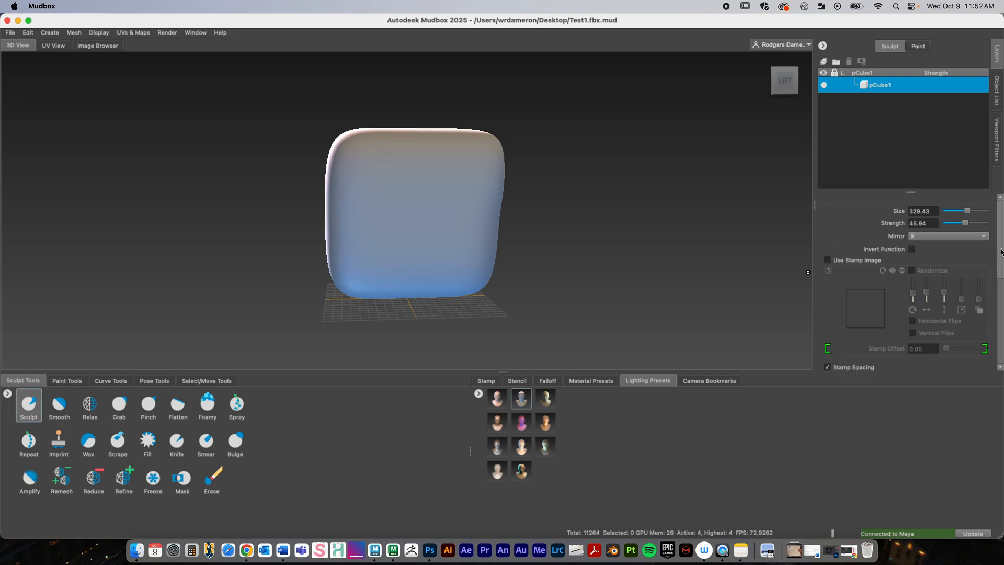
Try sculpting a raised diagonal stroke across the cube's left side
{"action": "mouse_move", "coordinate": [1000, 252]}
{"action": "left_mouse_down"}
{"action": "mouse_move", "coordinate": [998, 332]}
{"action": "mouse_move", "coordinate": [999, 258]}
{"action": "mouse_move", "coordinate": [1000, 282]}
{"action": "left_mouse_up"}
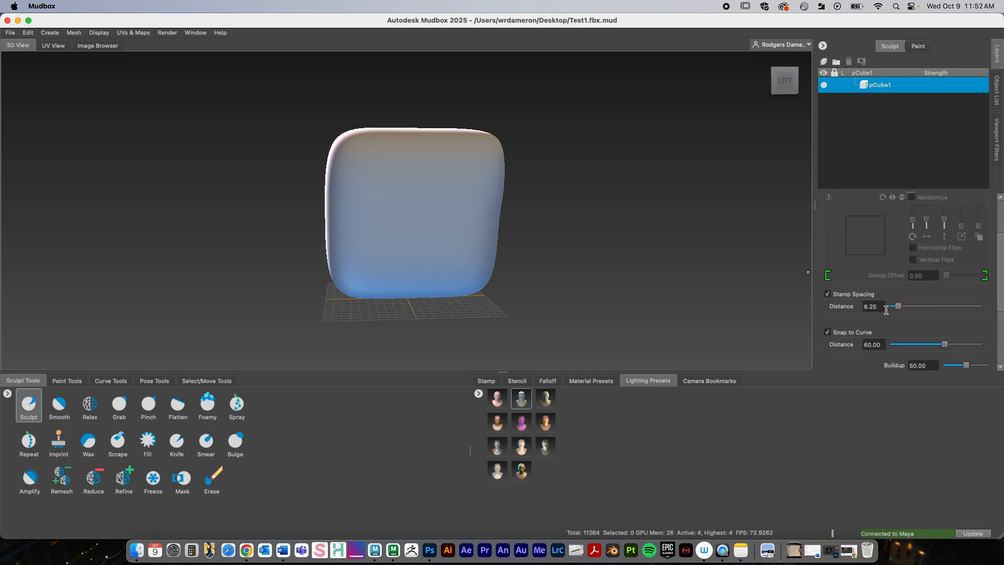
{"action": "left_click_drag", "start_coordinate": [387, 267], "coordinate": [439, 196]}
{"action": "left_click_drag", "start_coordinate": [567, 251], "coordinate": [654, 259], "text": "alt"}
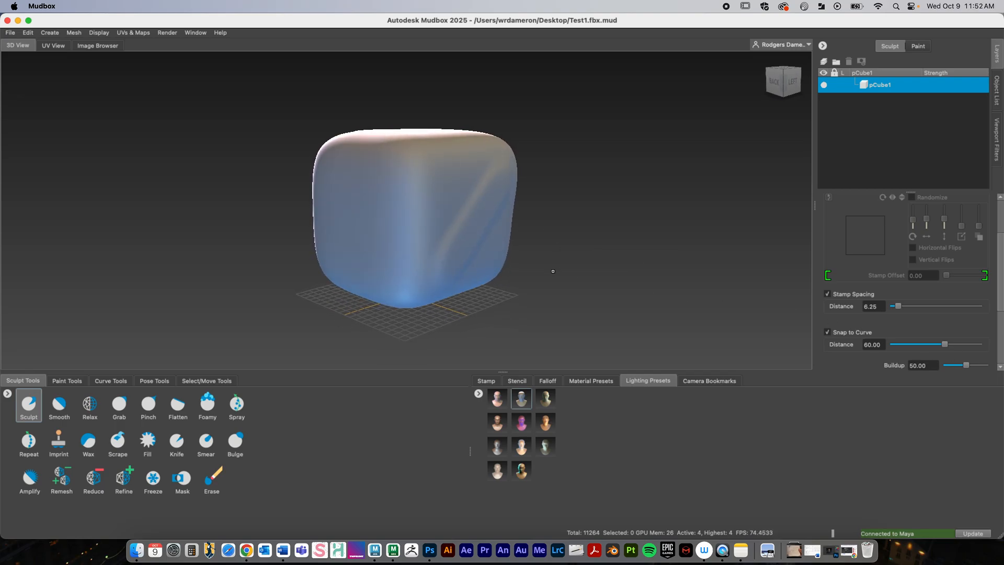
Examine the Sculpt brush's Stamp Spacing, Snap to Curve, Buildup, Steady Stroke, Flood and Reset options
{"action": "mouse_move", "coordinate": [1000, 292]}
{"action": "left_mouse_down"}
{"action": "mouse_move", "coordinate": [999, 340]}
{"action": "mouse_move", "coordinate": [1000, 246]}
{"action": "mouse_move", "coordinate": [1001, 316]}
{"action": "left_mouse_up"}
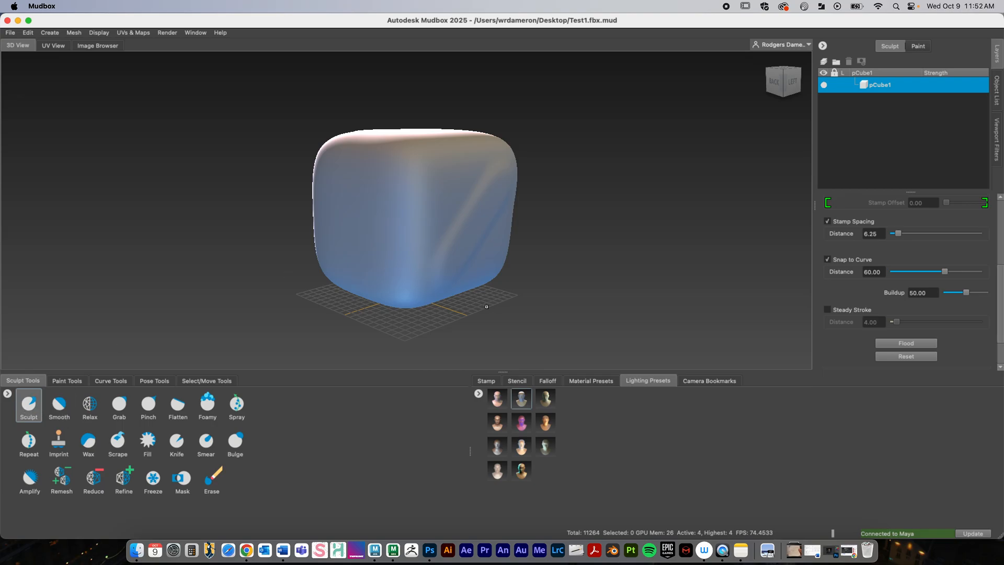
{"action": "left_click_drag", "start_coordinate": [1001, 267], "coordinate": [1001, 313]}
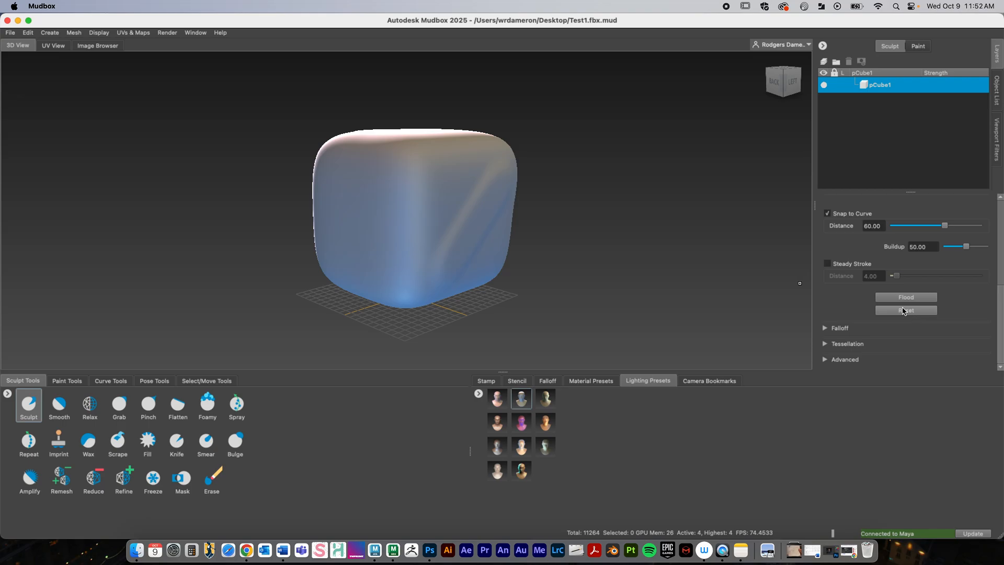
{"action": "mouse_move", "coordinate": [654, 301]}
{"action": "left_mouse_down", "text": "alt"}
{"action": "mouse_move", "coordinate": [589, 284]}
{"action": "mouse_move", "coordinate": [544, 290]}
{"action": "mouse_move", "coordinate": [666, 267]}
{"action": "mouse_move", "coordinate": [510, 269]}
{"action": "mouse_move", "coordinate": [670, 260]}
{"action": "mouse_move", "coordinate": [518, 304]}
{"action": "left_mouse_up", "text": "alt"}
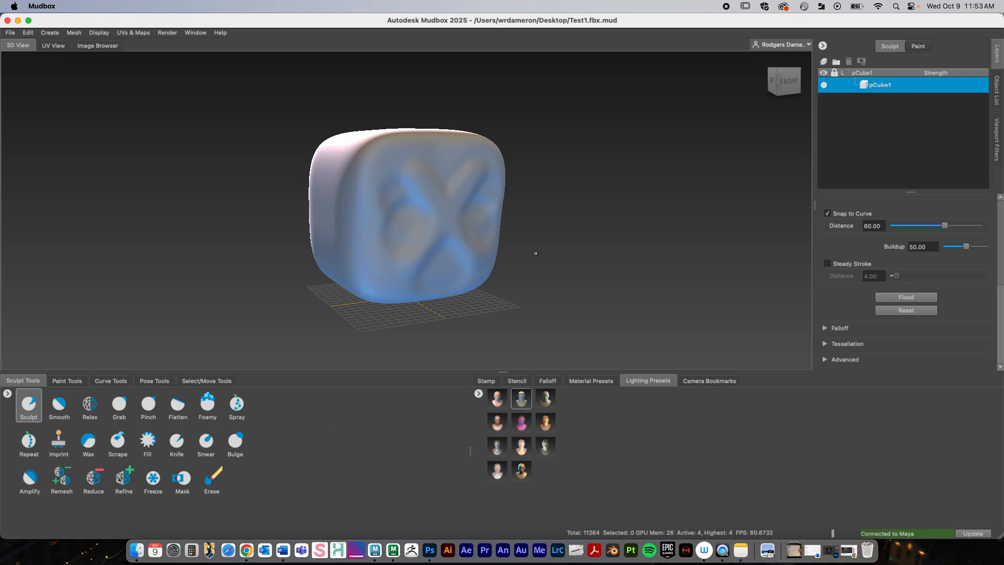
{"action": "left_click_drag", "start_coordinate": [535, 253], "coordinate": [414, 251], "text": "alt"}
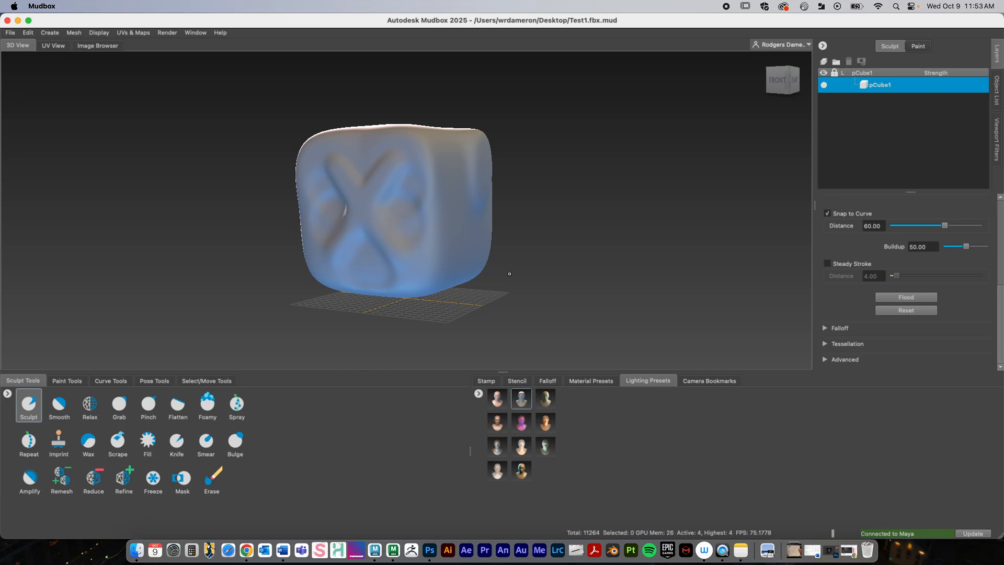
{"action": "key", "text": "shift+w"}
{"action": "key", "text": "shift+w"}
{"action": "left_click_drag", "start_coordinate": [492, 285], "coordinate": [502, 290], "text": "alt"}
{"action": "key", "text": "space"}
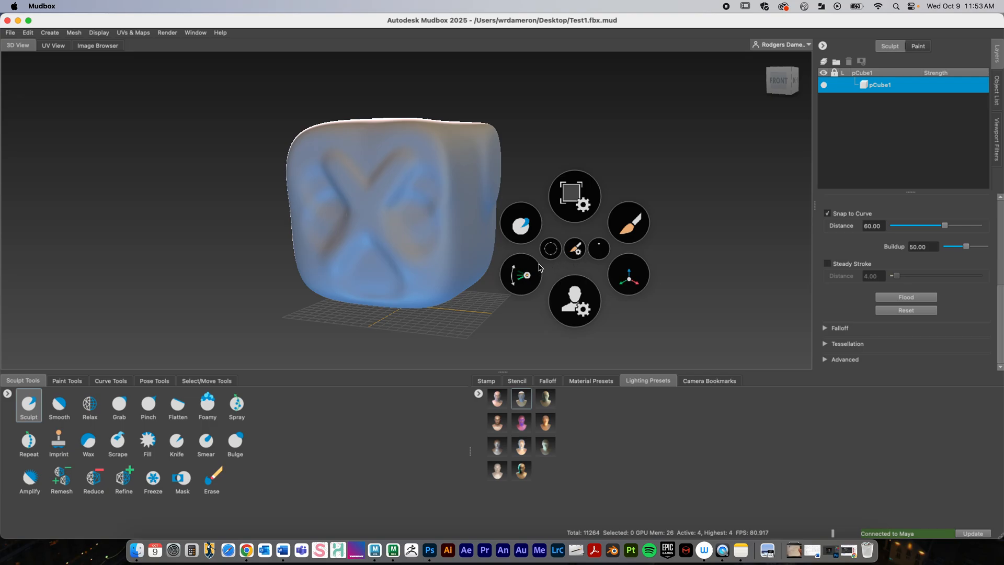
{"action": "key", "text": "space"}
Try the Smooth brush on the upper part of the front-face X, and undo the smoothing
{"action": "mouse_move", "coordinate": [523, 274]}
{"action": "left_mouse_down", "text": "alt"}
{"action": "mouse_move", "coordinate": [516, 300]}
{"action": "mouse_move", "coordinate": [521, 273]}
{"action": "left_mouse_up", "text": "alt"}
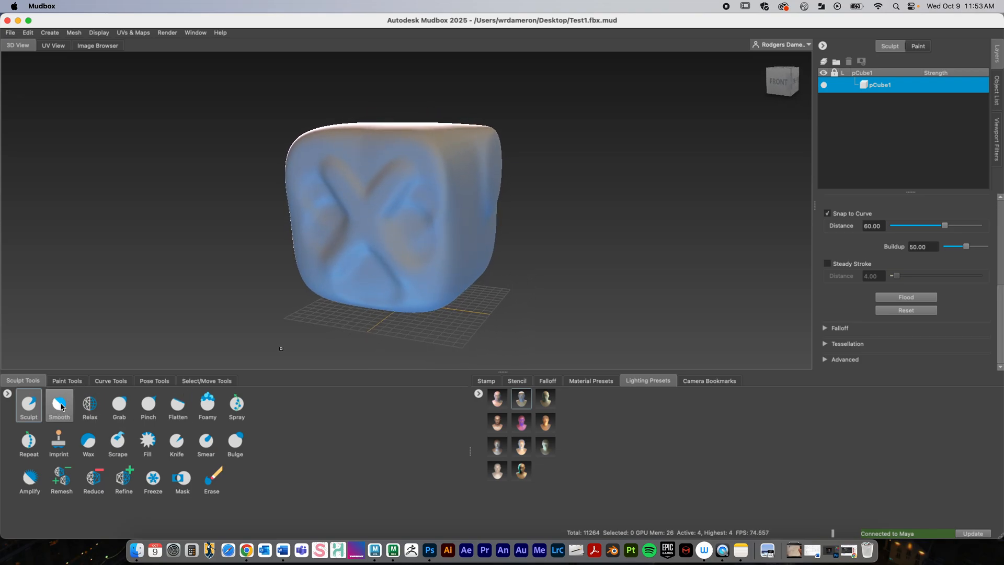
{"action": "left_click", "coordinate": [59, 405]}
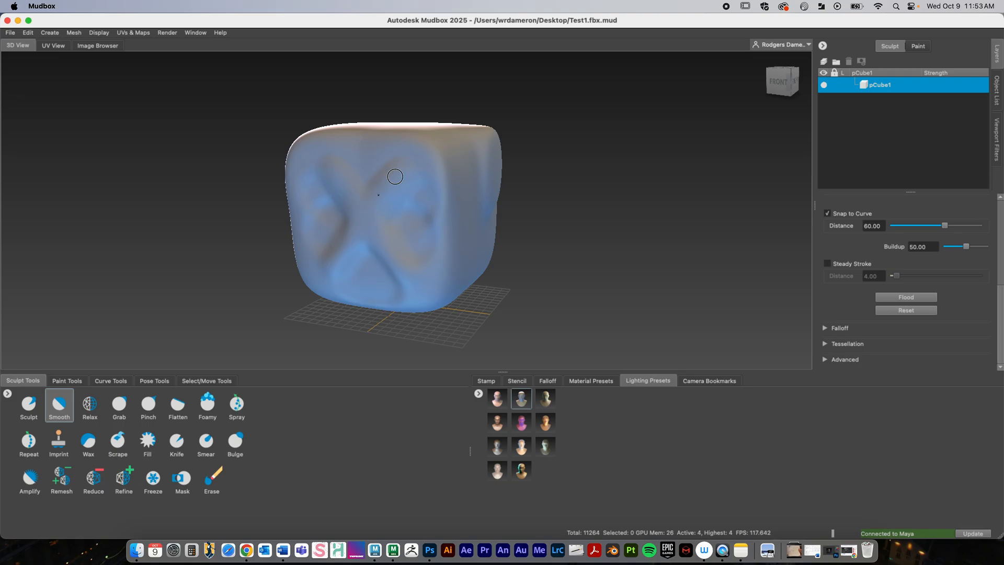
{"action": "left_click_drag", "start_coordinate": [385, 188], "coordinate": [638, 278], "text": "alt"}
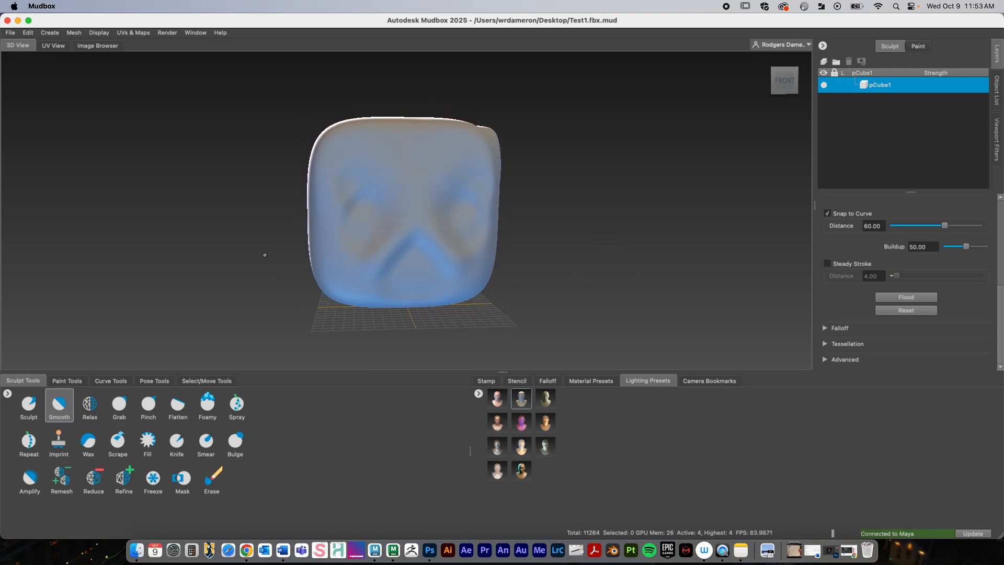
{"action": "left_click", "coordinate": [32, 34]}
{"action": "left_click", "coordinate": [39, 42]}
Soften the upper arms of the X on the front face with the Smooth brush and inspect the result
{"action": "left_click_drag", "start_coordinate": [556, 267], "coordinate": [503, 263], "text": "alt"}
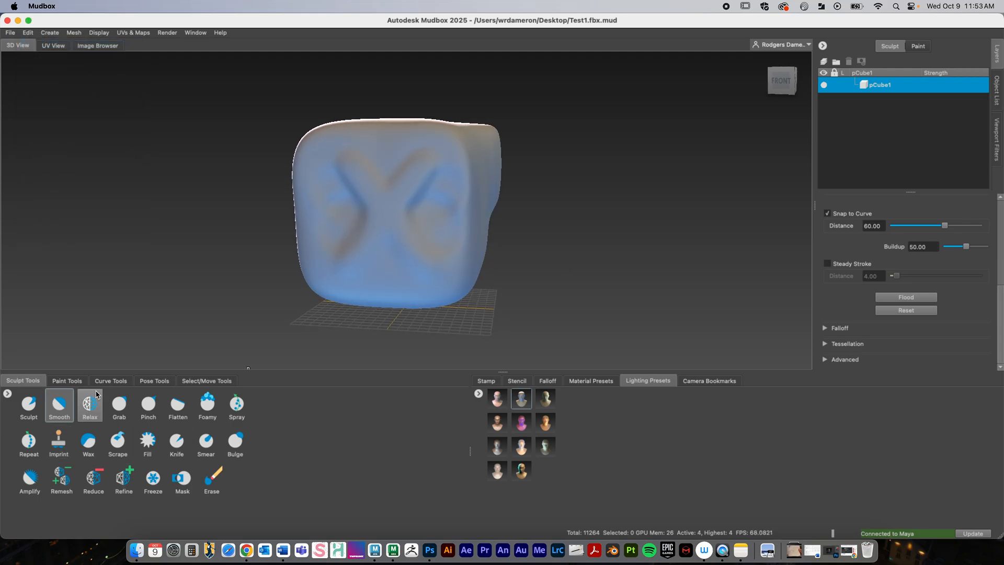
{"action": "mouse_move", "coordinate": [410, 200]}
{"action": "left_mouse_down"}
{"action": "mouse_move", "coordinate": [420, 183]}
{"action": "mouse_move", "coordinate": [402, 198]}
{"action": "mouse_move", "coordinate": [416, 152]}
{"action": "mouse_move", "coordinate": [411, 189]}
{"action": "left_mouse_up"}
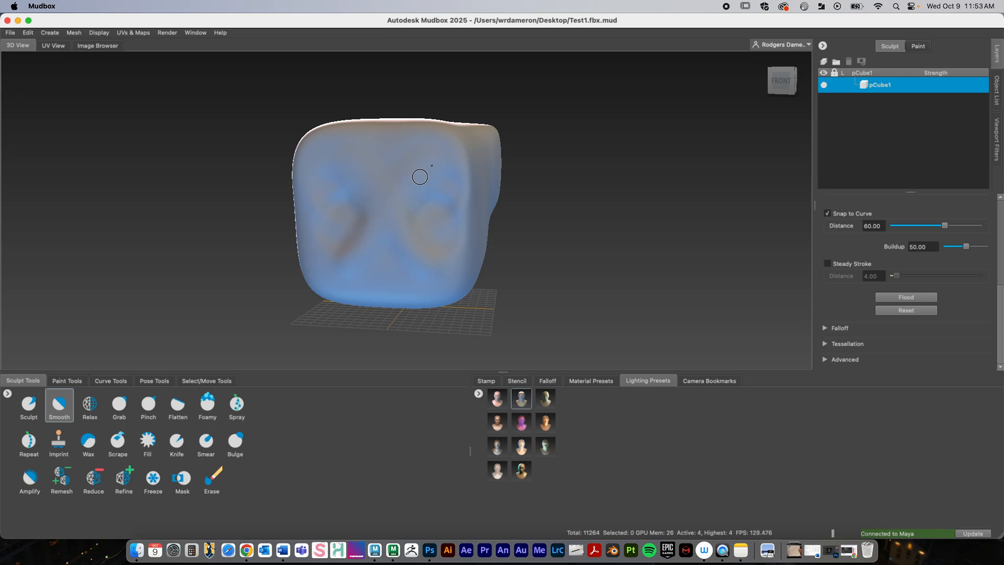
{"action": "left_click_drag", "start_coordinate": [555, 229], "coordinate": [638, 247], "text": "alt"}
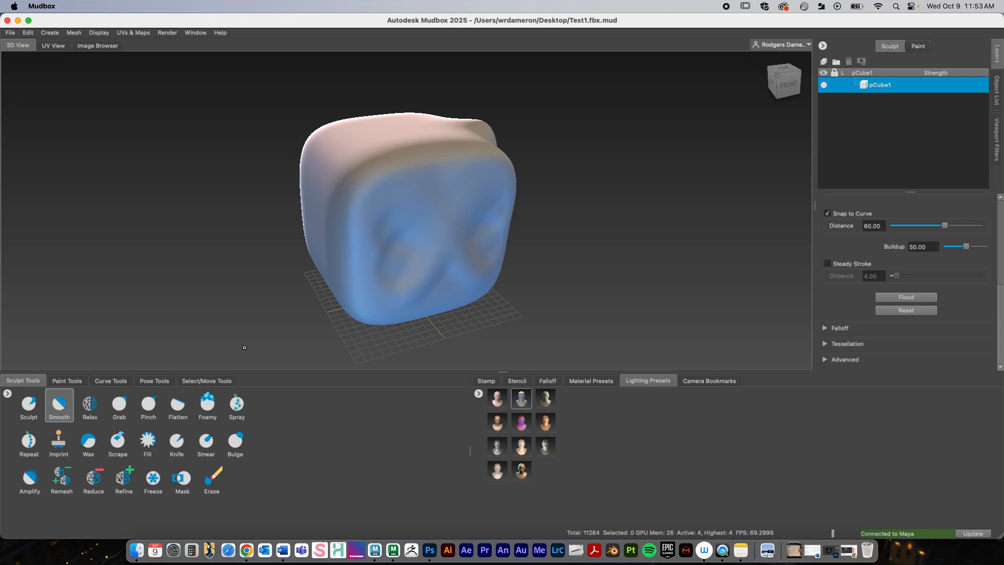
{"action": "left_click_drag", "start_coordinate": [576, 273], "coordinate": [624, 268], "text": "alt"}
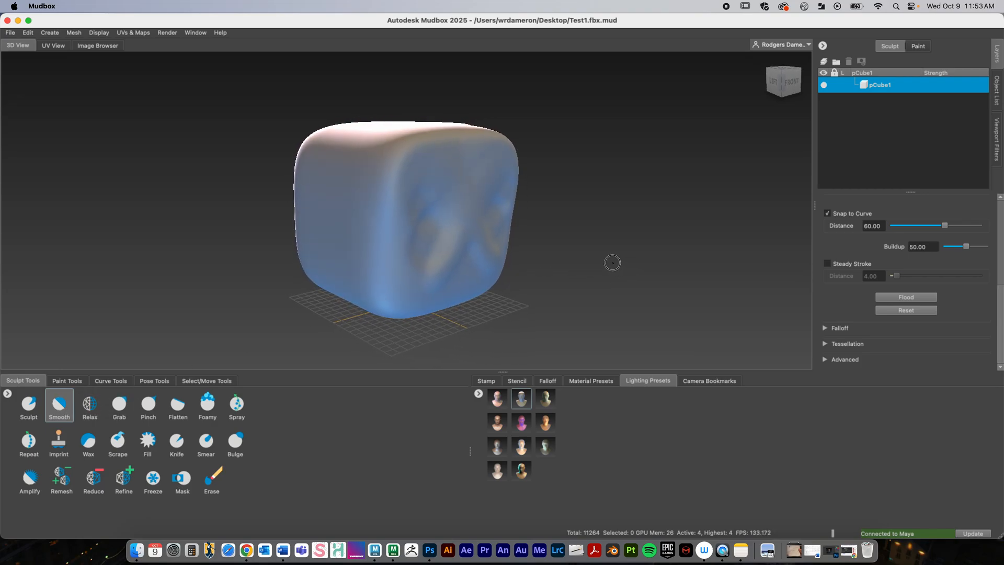
{"action": "right_click_drag", "start_coordinate": [609, 262], "coordinate": [635, 247], "text": "alt"}
{"action": "mouse_move", "coordinate": [533, 278]}
{"action": "left_mouse_down", "text": "alt"}
{"action": "mouse_move", "coordinate": [520, 275]}
{"action": "mouse_move", "coordinate": [532, 277]}
{"action": "left_mouse_up", "text": "alt"}
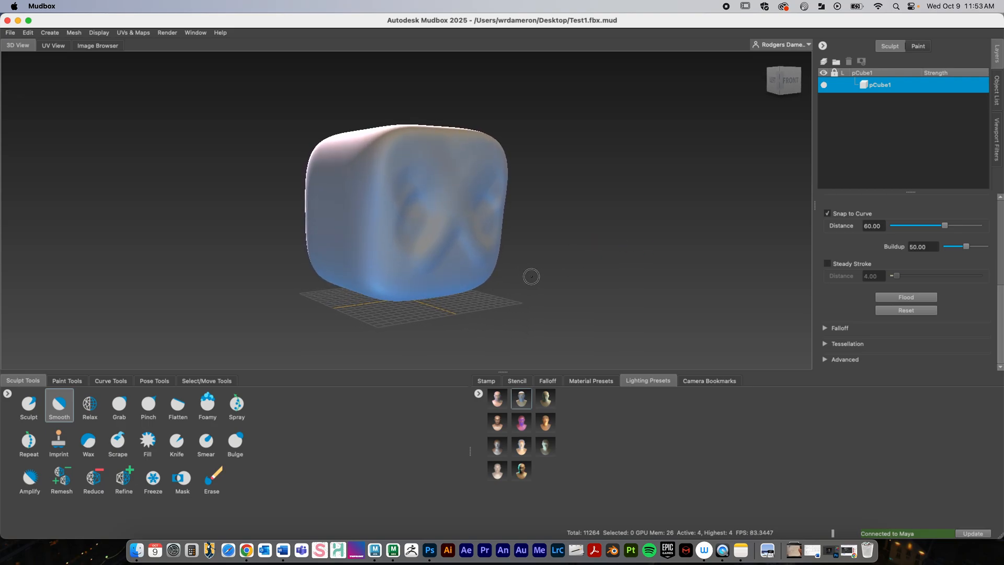
Pull the cube's upper front edge up into a tall point with the Grab brush
{"action": "left_click", "coordinate": [130, 408]}
{"action": "key", "text": "space"}
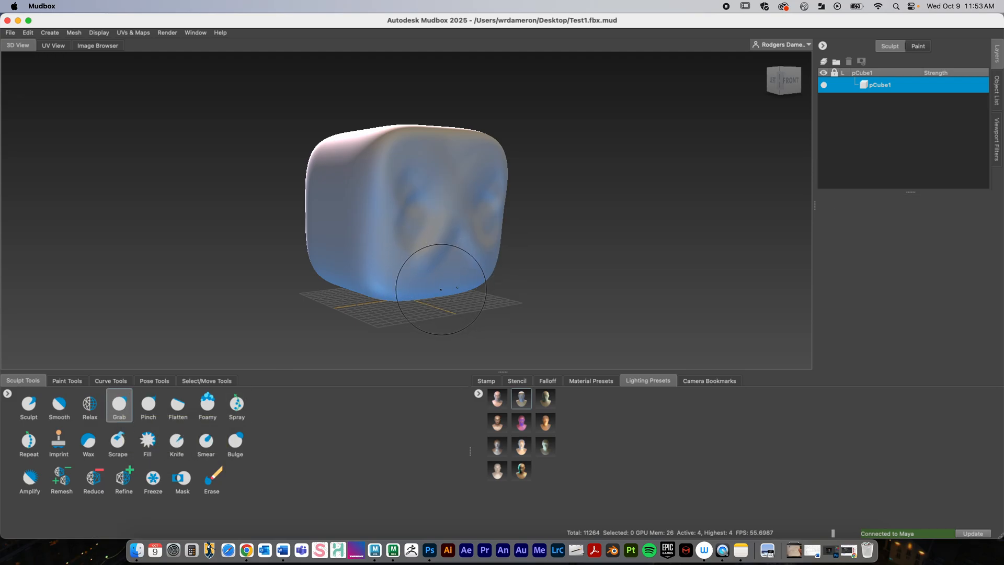
{"action": "mouse_move", "coordinate": [576, 274]}
{"action": "left_mouse_down", "text": "alt"}
{"action": "mouse_move", "coordinate": [542, 258]}
{"action": "mouse_move", "coordinate": [415, 287]}
{"action": "left_mouse_up", "text": "alt"}
{"action": "left_click_drag", "start_coordinate": [365, 174], "coordinate": [324, 173]}
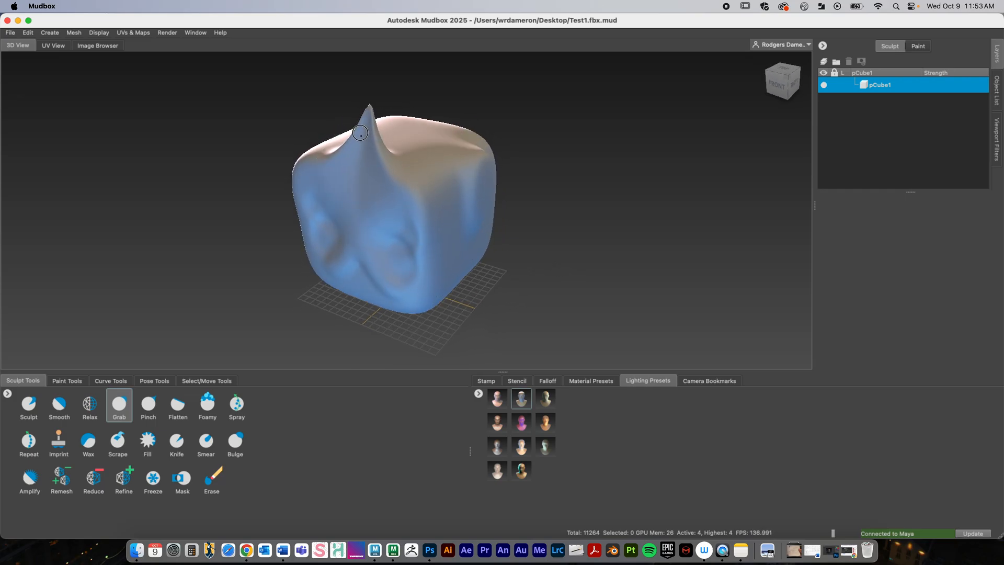
Undo the tall central point and pull the two upper front corners up into mirrored ear-like points with the Grab brush
{"action": "mouse_move", "coordinate": [366, 124]}
{"action": "left_mouse_down", "text": "alt"}
{"action": "mouse_move", "coordinate": [549, 251]}
{"action": "mouse_move", "coordinate": [586, 245]}
{"action": "mouse_move", "coordinate": [578, 234]}
{"action": "mouse_move", "coordinate": [560, 233]}
{"action": "left_mouse_up", "text": "alt"}
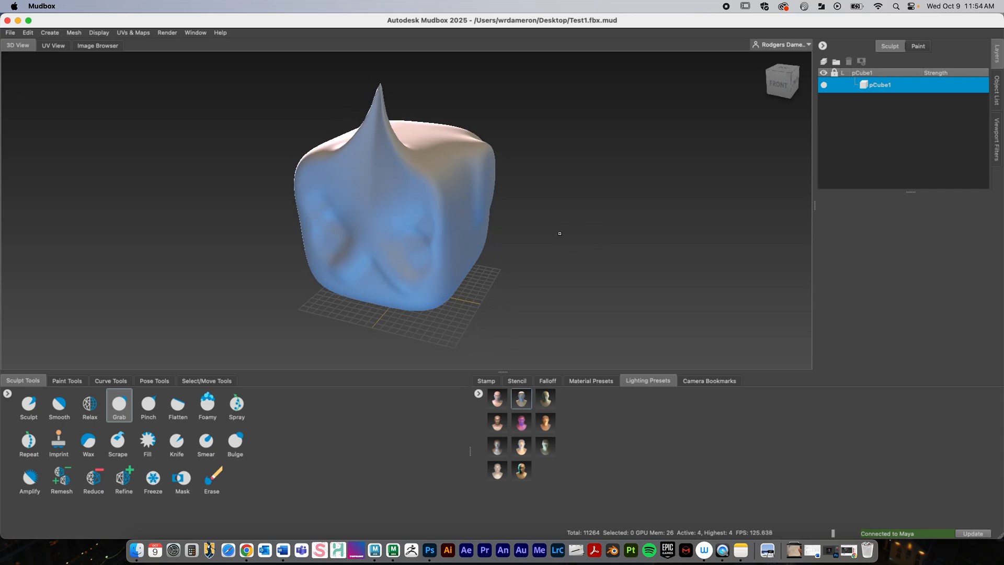
{"action": "left_click", "coordinate": [28, 32]}
{"action": "left_click", "coordinate": [32, 45]}
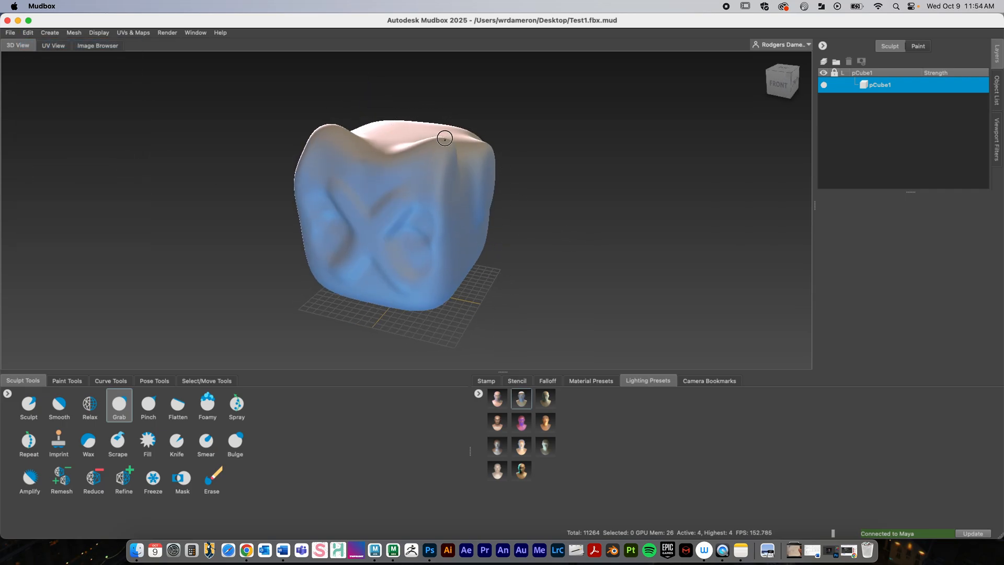
{"action": "mouse_move", "coordinate": [445, 139]}
{"action": "left_mouse_down"}
{"action": "mouse_move", "coordinate": [464, 95]}
{"action": "mouse_move", "coordinate": [468, 109]}
{"action": "left_mouse_up"}
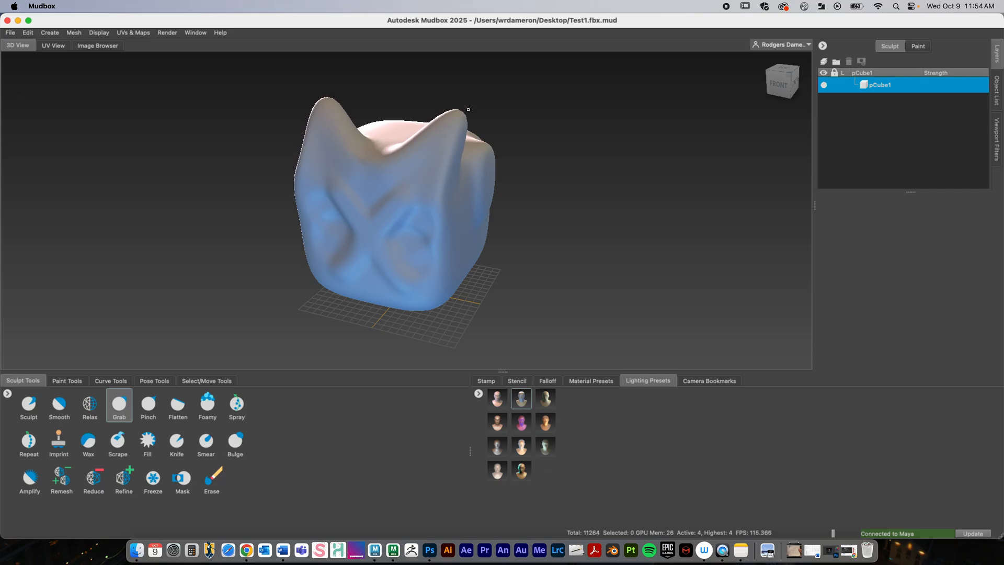
{"action": "mouse_move", "coordinate": [557, 216]}
{"action": "left_mouse_down", "text": "alt"}
{"action": "mouse_move", "coordinate": [455, 205]}
{"action": "mouse_move", "coordinate": [496, 191]}
{"action": "left_mouse_up", "text": "alt"}
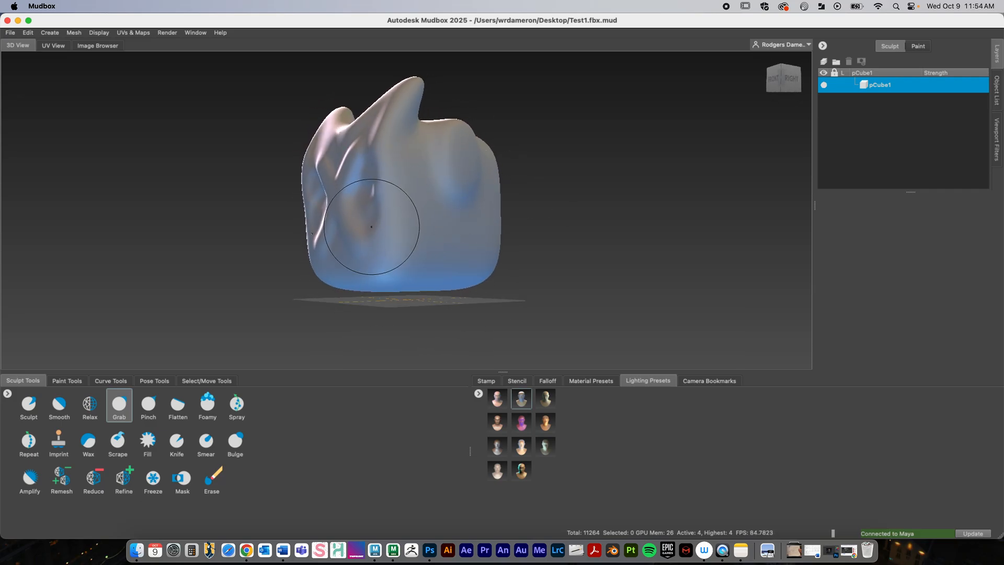
Reshape the front face with a larger Grab brush, moving the cheeks and pulling the lower edge down into a tapered chin
{"action": "right_click", "coordinate": [372, 227]}
{"action": "mouse_move", "coordinate": [352, 225]}
{"action": "left_mouse_down"}
{"action": "mouse_move", "coordinate": [358, 203]}
{"action": "mouse_move", "coordinate": [331, 204]}
{"action": "mouse_move", "coordinate": [411, 200]}
{"action": "left_mouse_up"}
{"action": "left_click_drag", "start_coordinate": [500, 272], "coordinate": [542, 264], "text": "alt"}
{"action": "left_click_drag", "start_coordinate": [354, 273], "coordinate": [343, 317]}
{"action": "mouse_move", "coordinate": [422, 281]}
{"action": "left_mouse_down"}
{"action": "mouse_move", "coordinate": [441, 307]}
{"action": "mouse_move", "coordinate": [426, 245]}
{"action": "mouse_move", "coordinate": [410, 255]}
{"action": "left_mouse_up"}
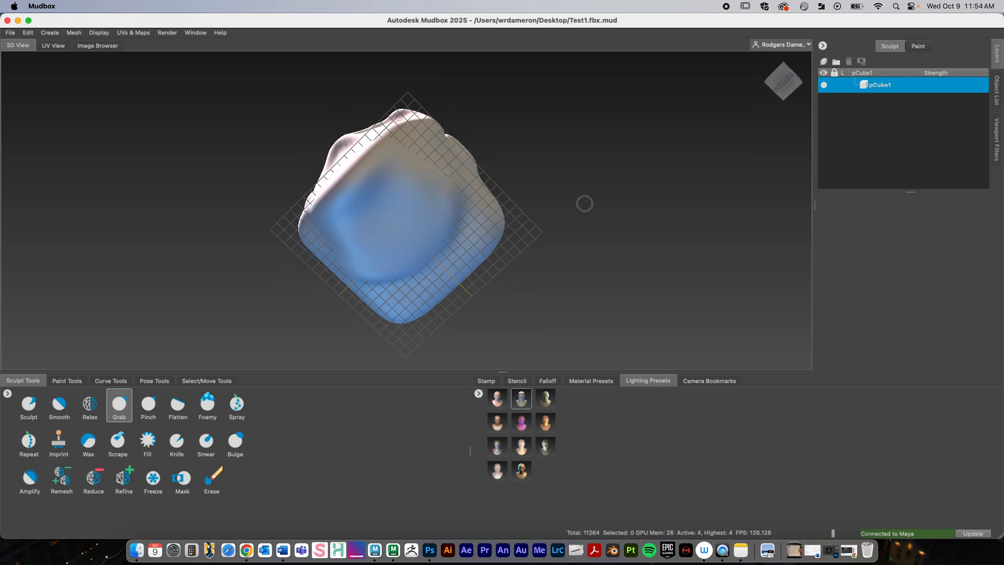
{"action": "left_click_drag", "start_coordinate": [584, 203], "coordinate": [577, 273], "text": "alt"}
{"action": "left_click_drag", "start_coordinate": [341, 266], "coordinate": [340, 242]}
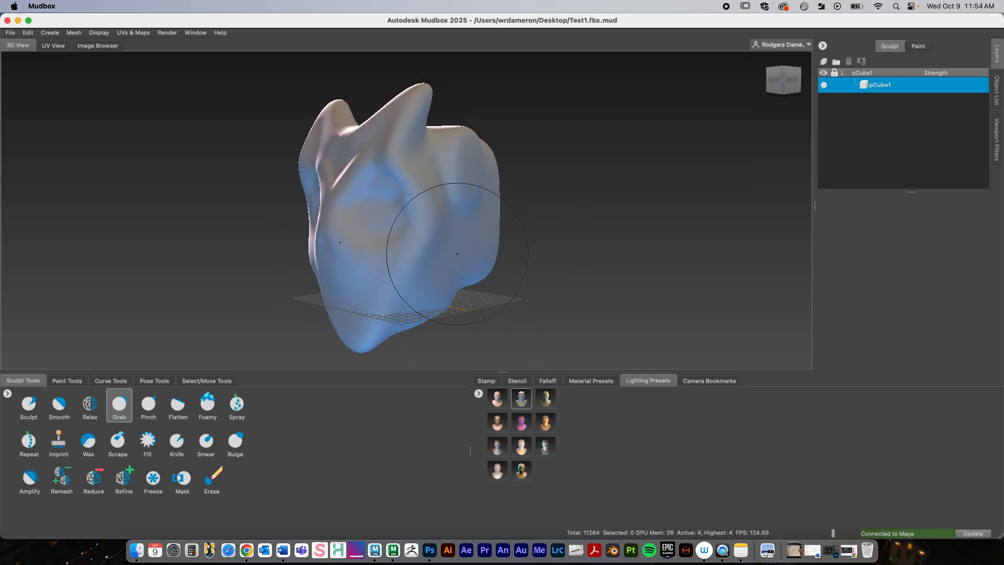
Examine the reshaped head from both sides, from the front and from slightly above
{"action": "left_click_drag", "start_coordinate": [507, 252], "coordinate": [627, 253], "text": "alt"}
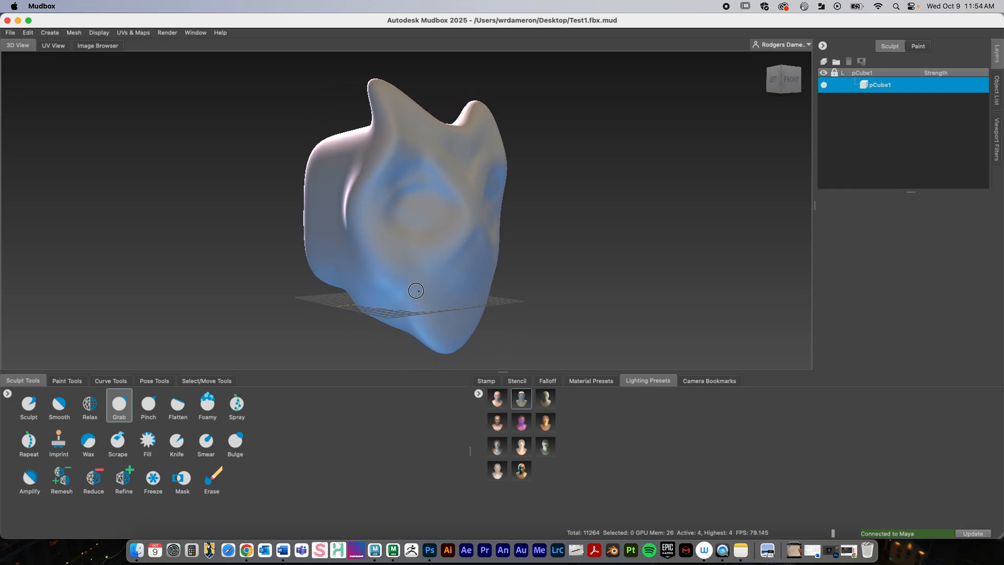
{"action": "left_click_drag", "start_coordinate": [408, 289], "coordinate": [459, 270], "text": "alt"}
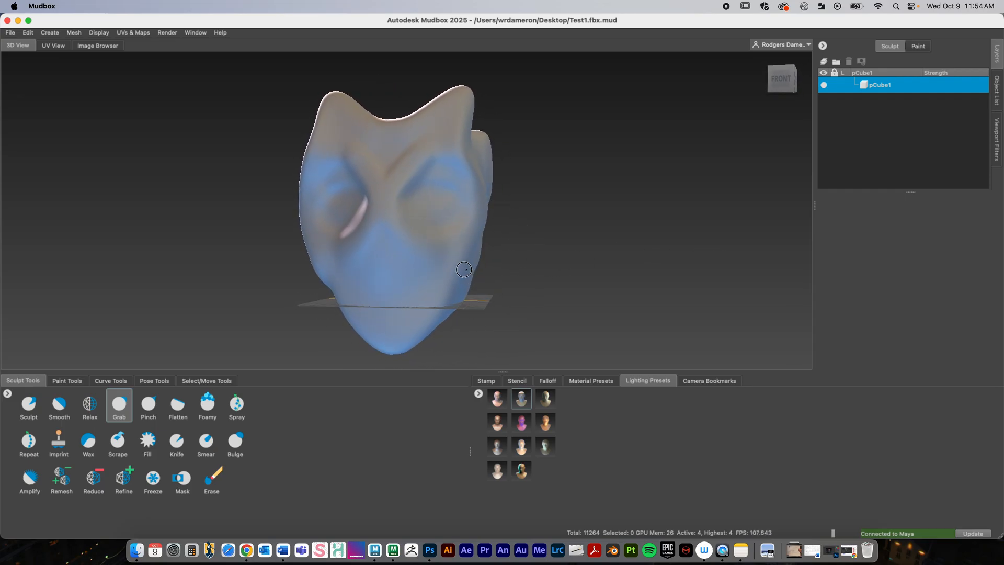
{"action": "left_click_drag", "start_coordinate": [536, 259], "coordinate": [449, 159], "text": "alt"}
{"action": "left_click_drag", "start_coordinate": [549, 167], "coordinate": [495, 241], "text": "alt"}
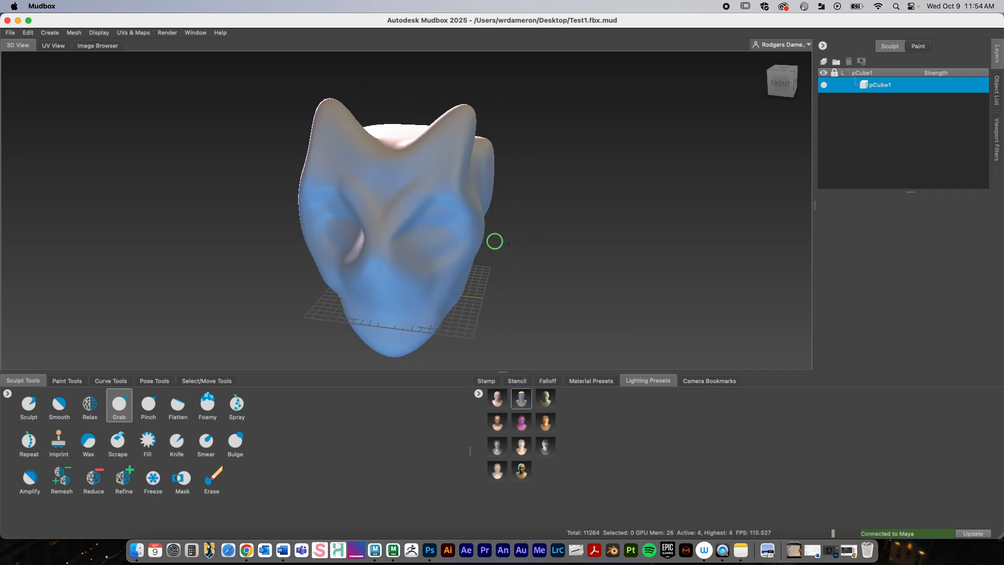
{"action": "scroll", "coordinate": [522, 262], "scroll_direction": "down", "scroll_amount": 5}
{"action": "right_click_drag", "start_coordinate": [522, 263], "coordinate": [570, 235], "text": "alt"}
{"action": "left_click_drag", "start_coordinate": [518, 271], "coordinate": [521, 251], "text": "alt"}
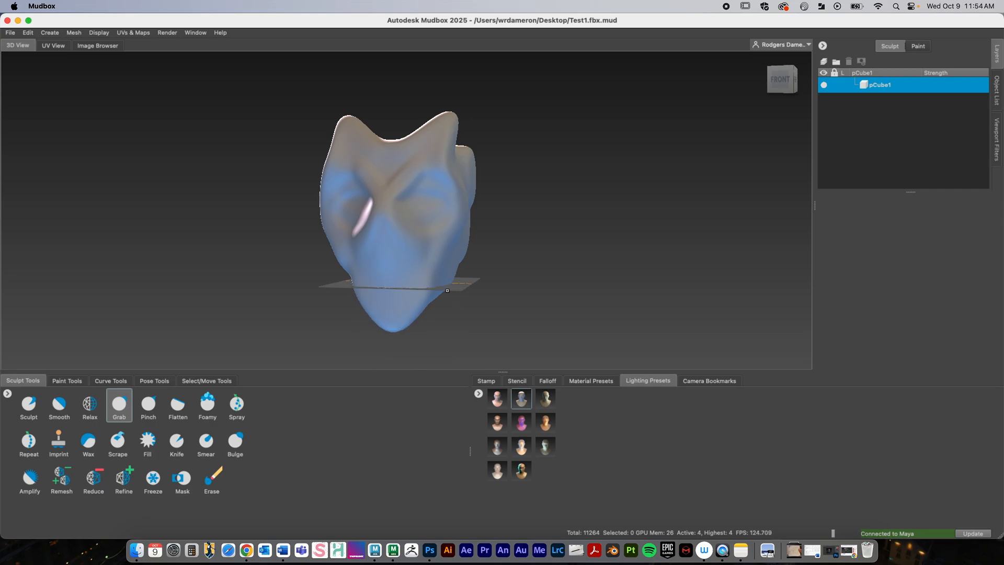
{"action": "left_click_drag", "start_coordinate": [401, 319], "coordinate": [469, 277], "text": "alt"}
Try stretching the mesh along its front-to-back axis with the Scale tool, and undo the stretch
{"action": "left_click", "coordinate": [206, 380]}
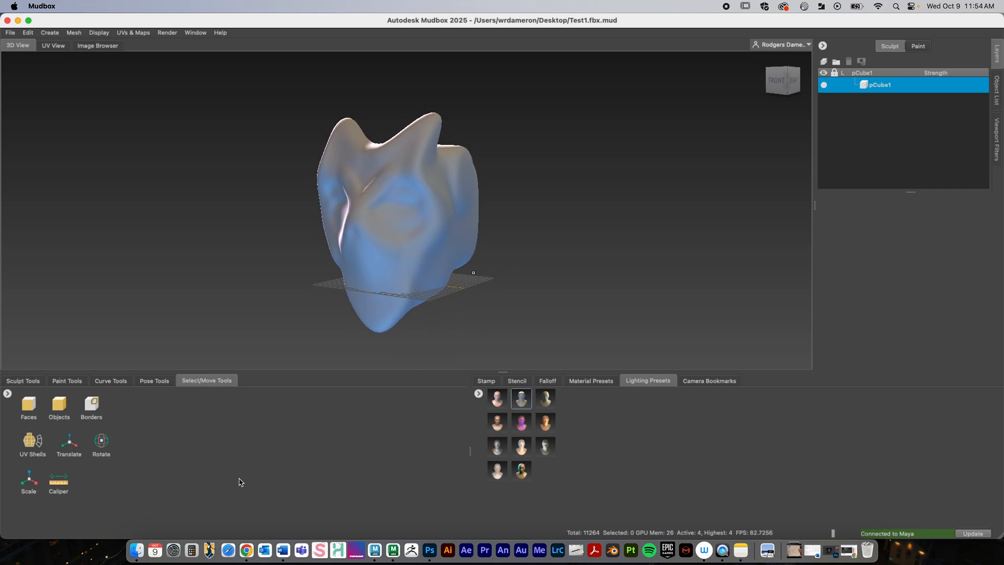
{"action": "left_click", "coordinate": [104, 437]}
{"action": "left_click", "coordinate": [34, 480]}
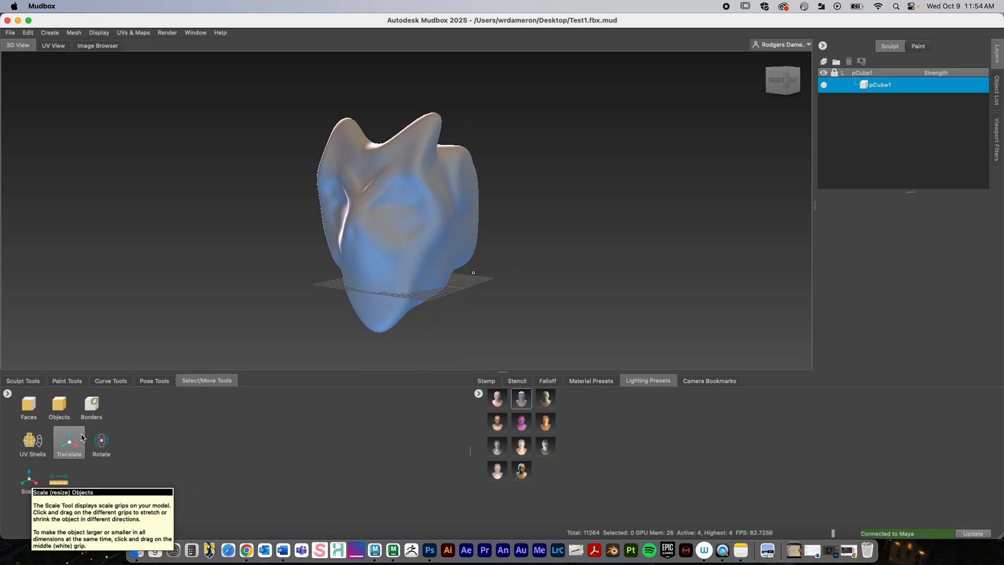
{"action": "left_click", "coordinate": [28, 479]}
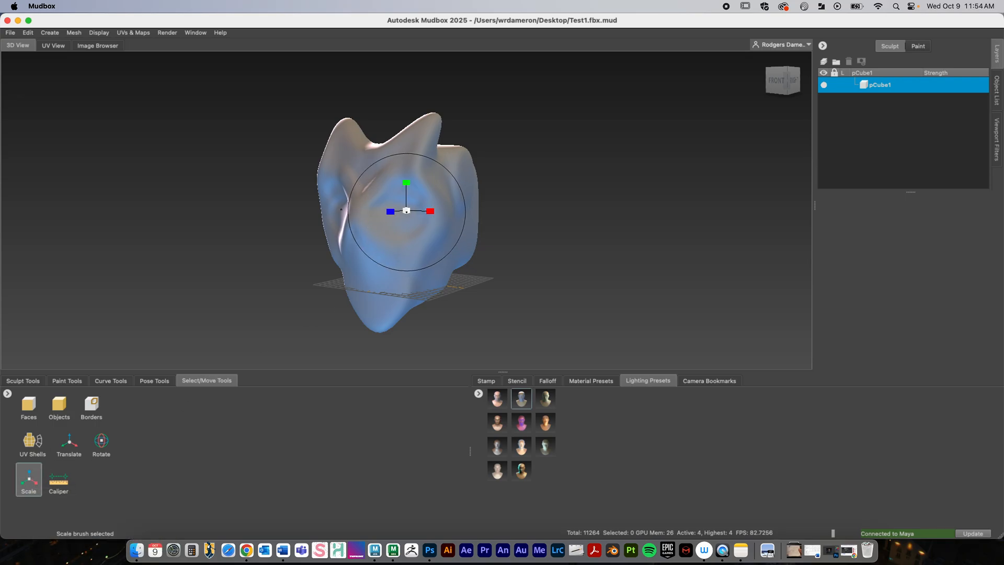
{"action": "left_click_drag", "start_coordinate": [391, 212], "coordinate": [301, 216]}
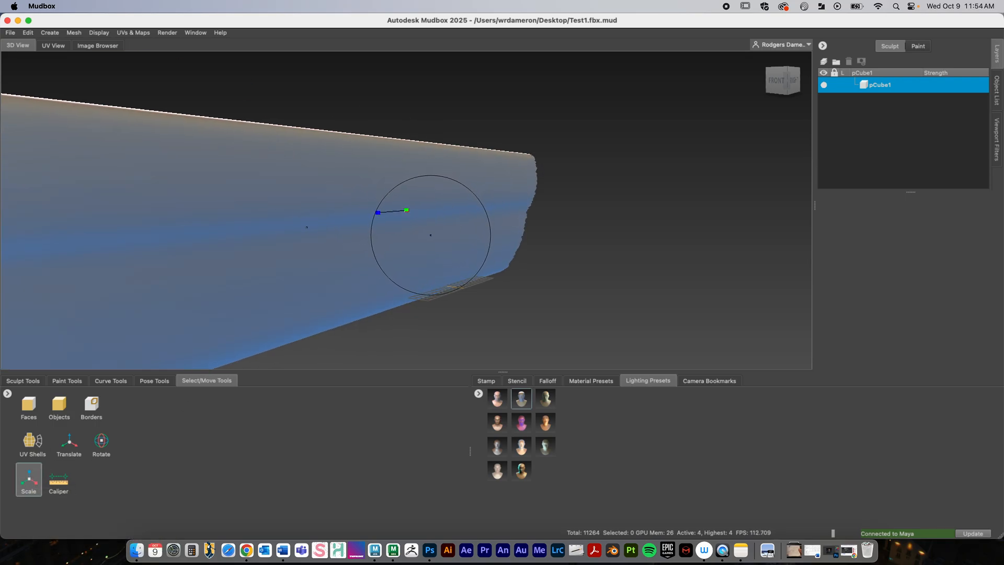
{"action": "left_click", "coordinate": [28, 33]}
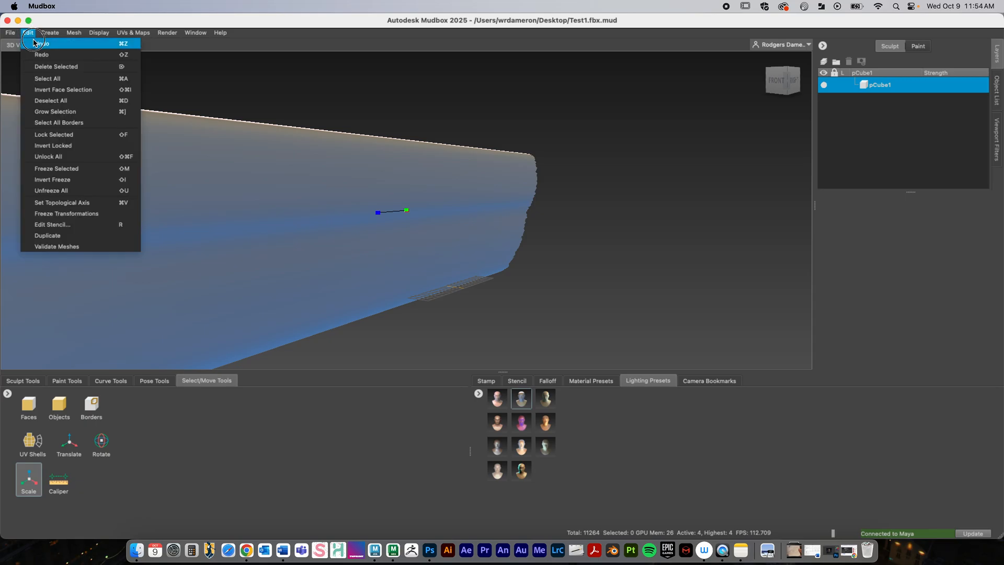
{"action": "left_click", "coordinate": [39, 43]}
Scale the whole mesh down uniformly to about half its size and view it from the front
{"action": "key", "text": "space"}
{"action": "left_click_drag", "start_coordinate": [405, 240], "coordinate": [409, 263]}
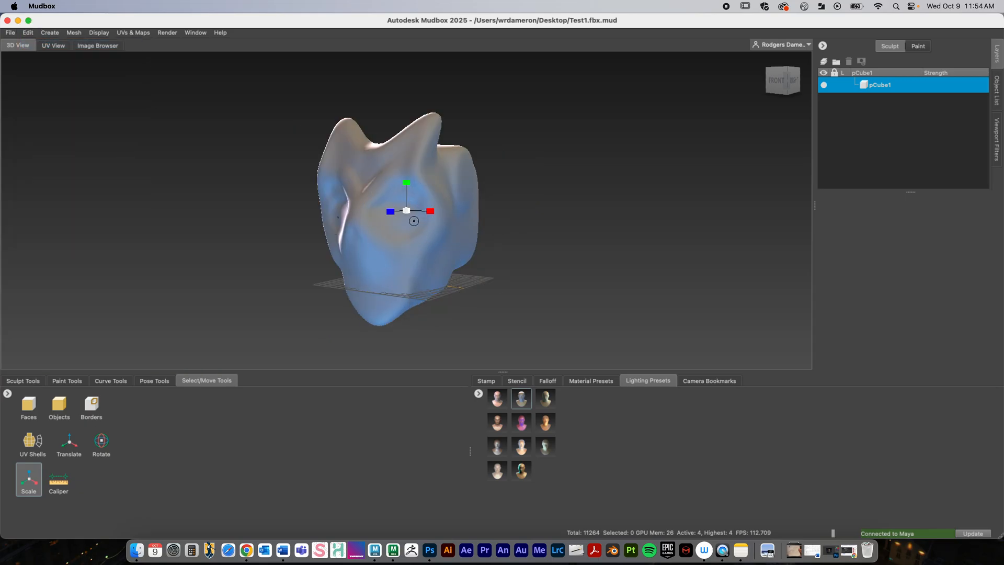
{"action": "left_click_drag", "start_coordinate": [407, 211], "coordinate": [359, 262]}
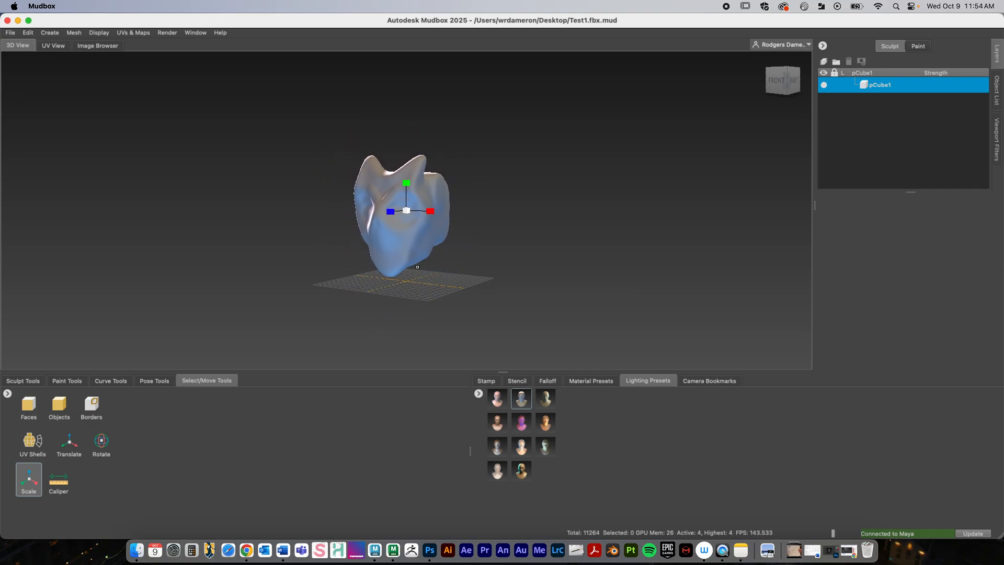
{"action": "left_click_drag", "start_coordinate": [407, 211], "coordinate": [397, 221]}
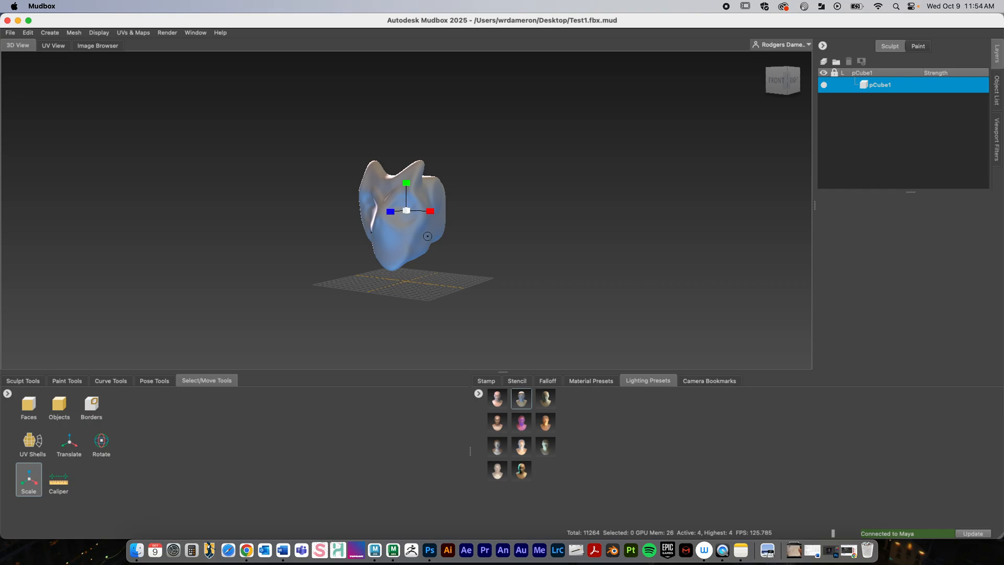
{"action": "right_click_drag", "start_coordinate": [417, 264], "coordinate": [706, 260], "text": "alt"}
{"action": "left_click_drag", "start_coordinate": [535, 270], "coordinate": [590, 275], "text": "alt"}
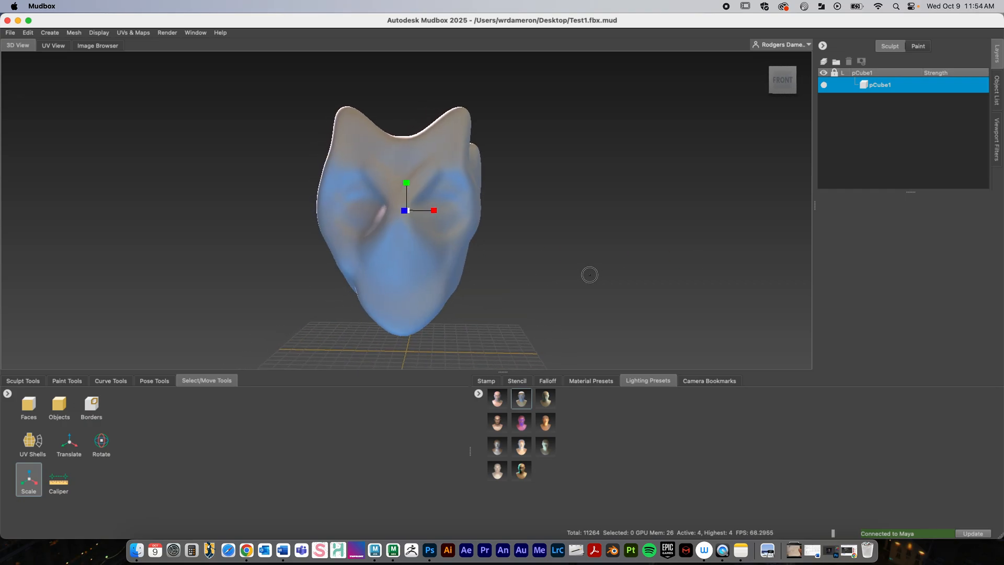
Switch back to the Grab brush and check the head's shape and wireframe from the front
{"action": "left_click", "coordinate": [23, 381]}
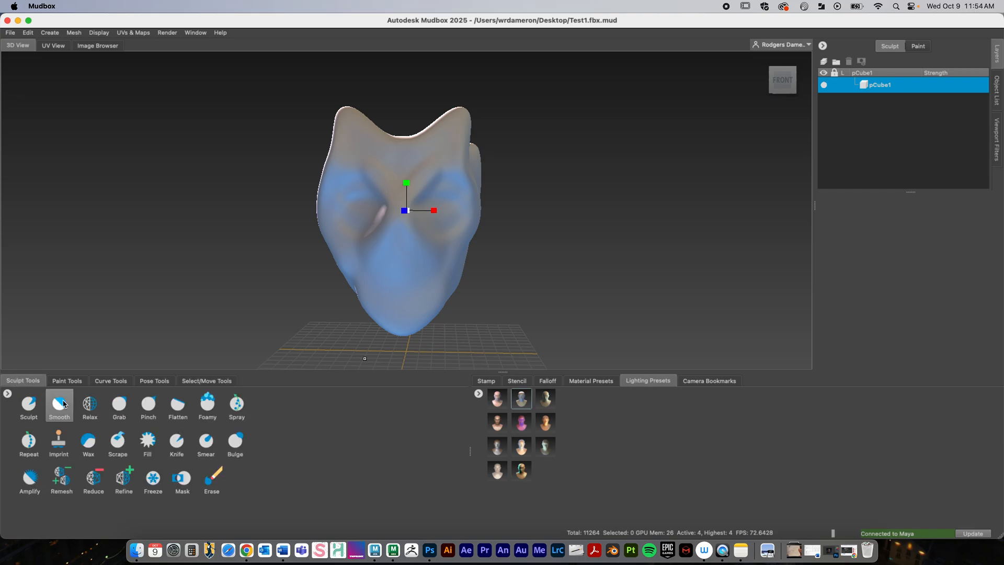
{"action": "left_click", "coordinate": [125, 413]}
{"action": "left_click", "coordinate": [119, 411]}
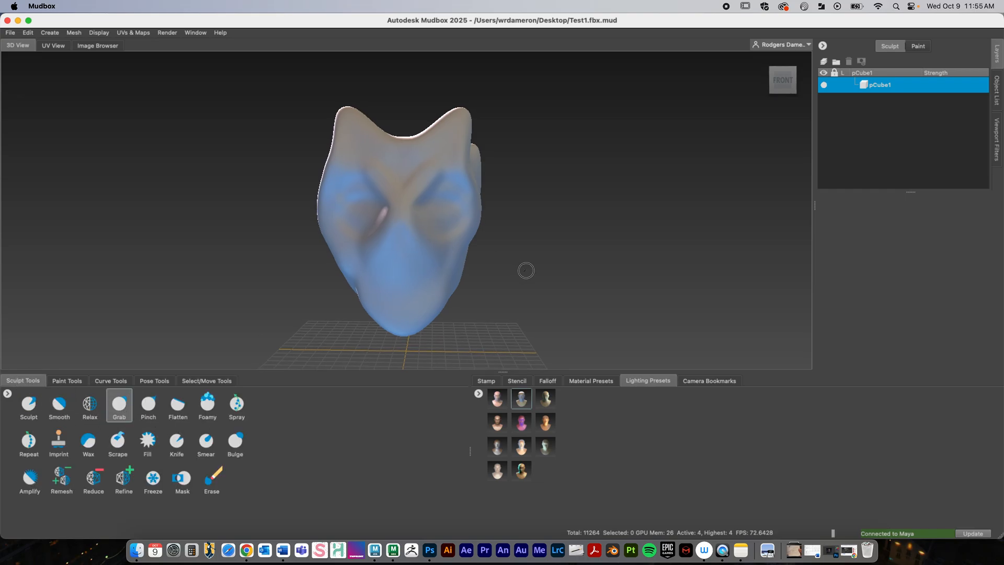
{"action": "left_click_drag", "start_coordinate": [526, 270], "coordinate": [567, 272], "text": "alt"}
{"action": "right_click", "coordinate": [467, 261]}
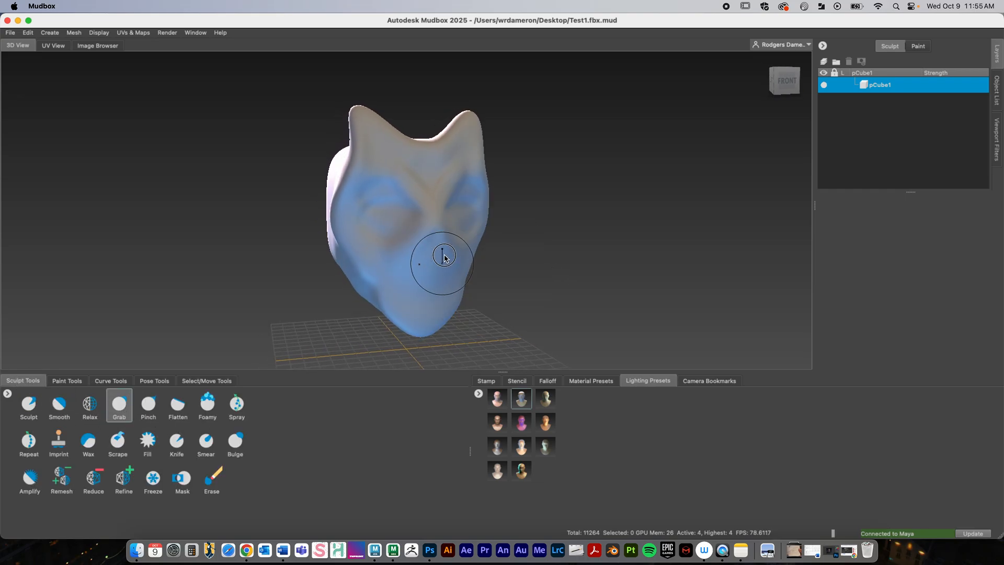
{"action": "right_click", "coordinate": [460, 264]}
{"action": "left_click_drag", "start_coordinate": [456, 296], "coordinate": [258, 392], "text": "alt"}
{"action": "mouse_move", "coordinate": [583, 281]}
{"action": "left_mouse_down", "text": "alt"}
{"action": "mouse_move", "coordinate": [513, 282]}
{"action": "mouse_move", "coordinate": [626, 274]}
{"action": "mouse_move", "coordinate": [610, 281]}
{"action": "mouse_move", "coordinate": [585, 268]}
{"action": "left_mouse_up", "text": "alt"}
{"action": "key", "text": "w"}
{"action": "key", "text": "w"}
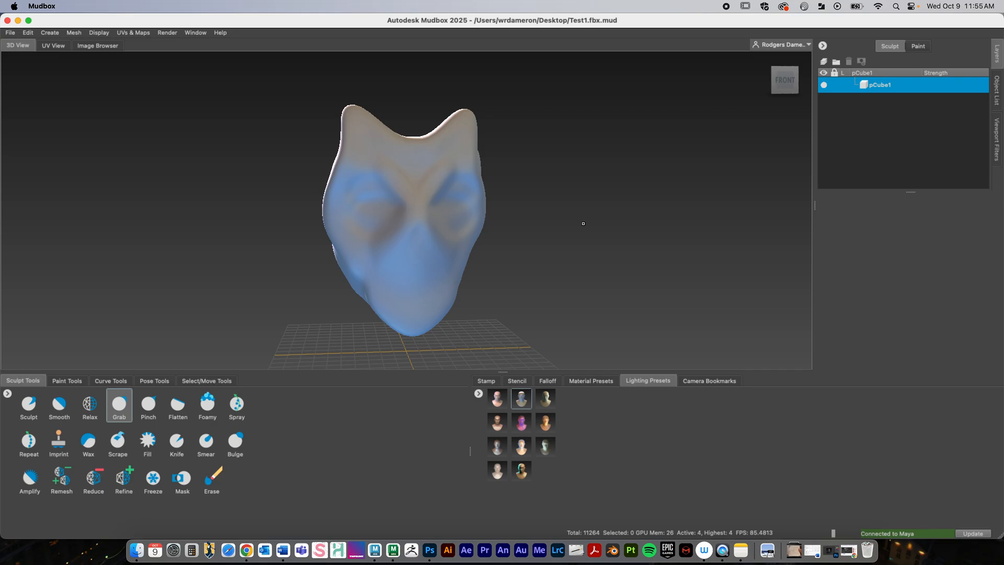
Step the mesh down one subdivision level at a time to level 1, checking the wireframe at level 2
{"action": "left_click", "coordinate": [75, 33]}
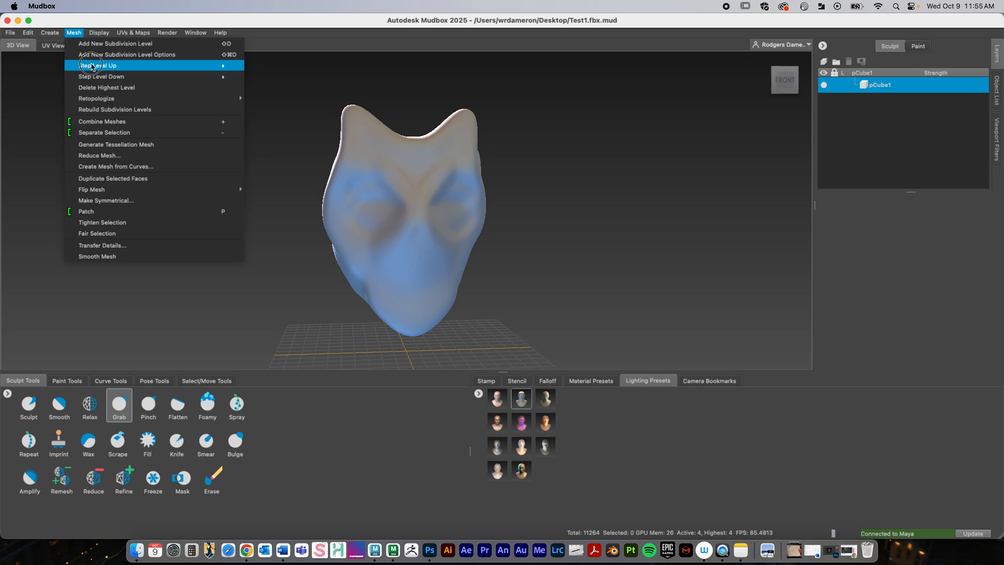
{"action": "left_click", "coordinate": [92, 65]}
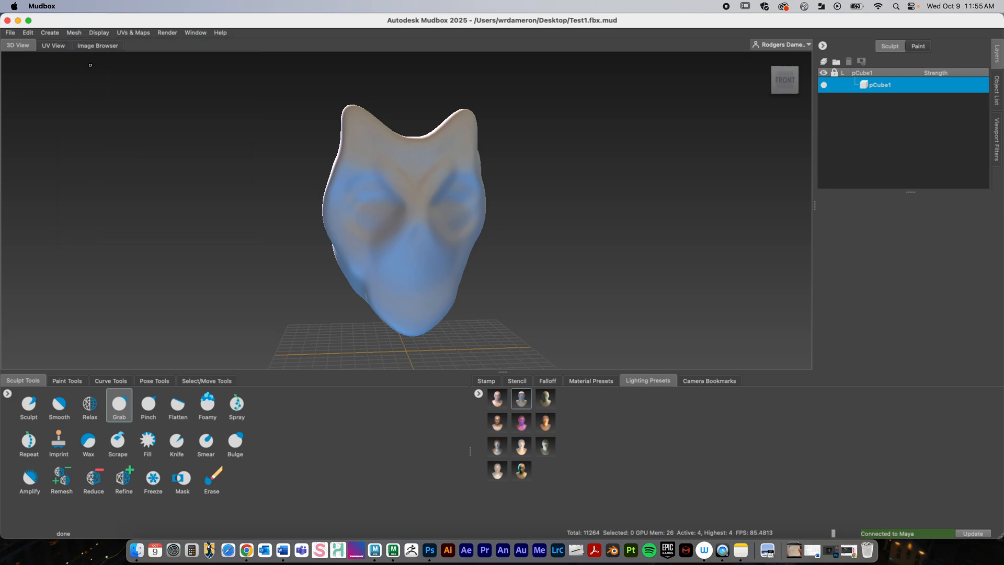
{"action": "left_click", "coordinate": [74, 33]}
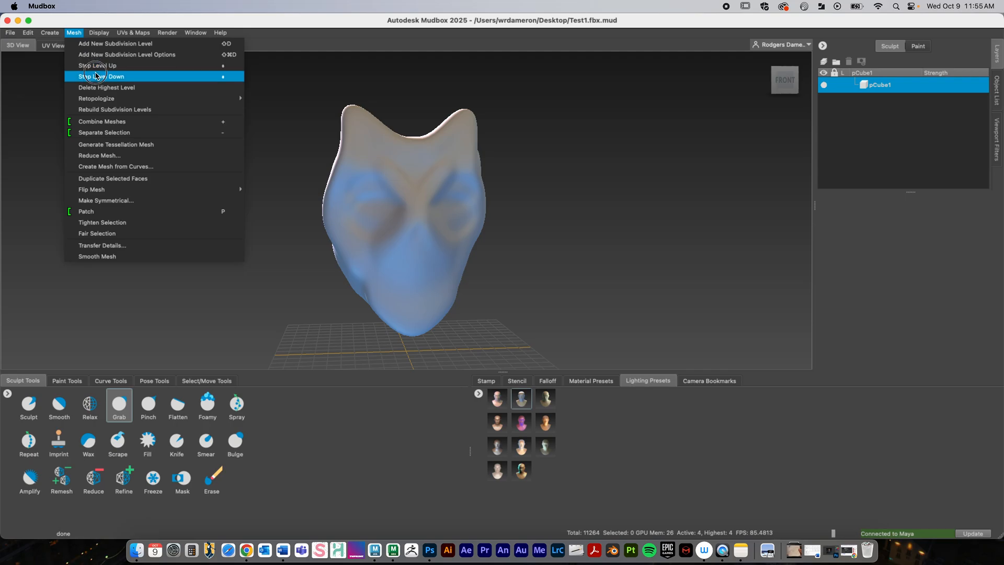
{"action": "left_click", "coordinate": [96, 76]}
{"action": "left_click", "coordinate": [76, 33]}
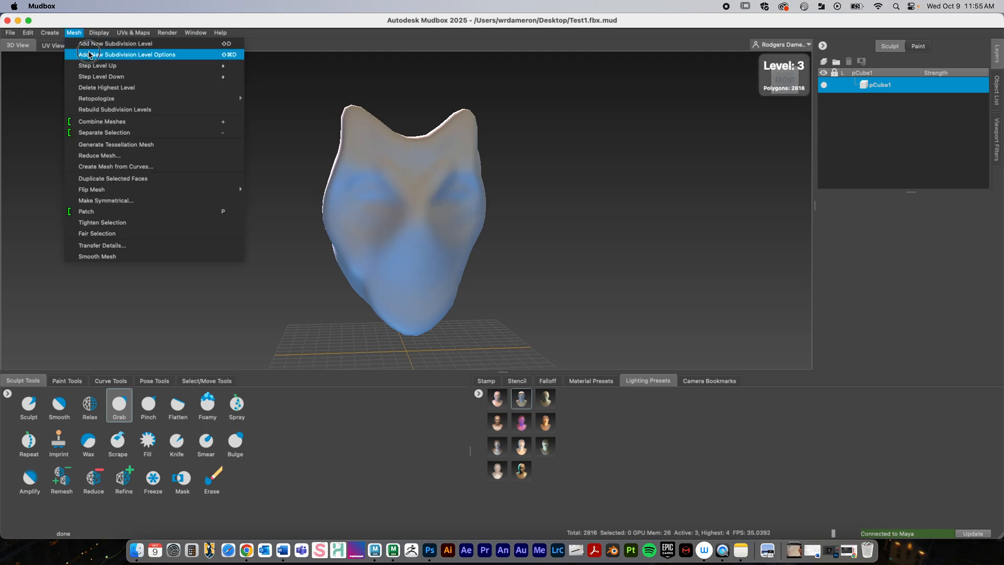
{"action": "left_click", "coordinate": [96, 76]}
{"action": "left_click_drag", "start_coordinate": [578, 265], "coordinate": [470, 303], "text": "alt"}
{"action": "key", "text": "w"}
{"action": "key", "text": "w"}
{"action": "left_click", "coordinate": [73, 33]}
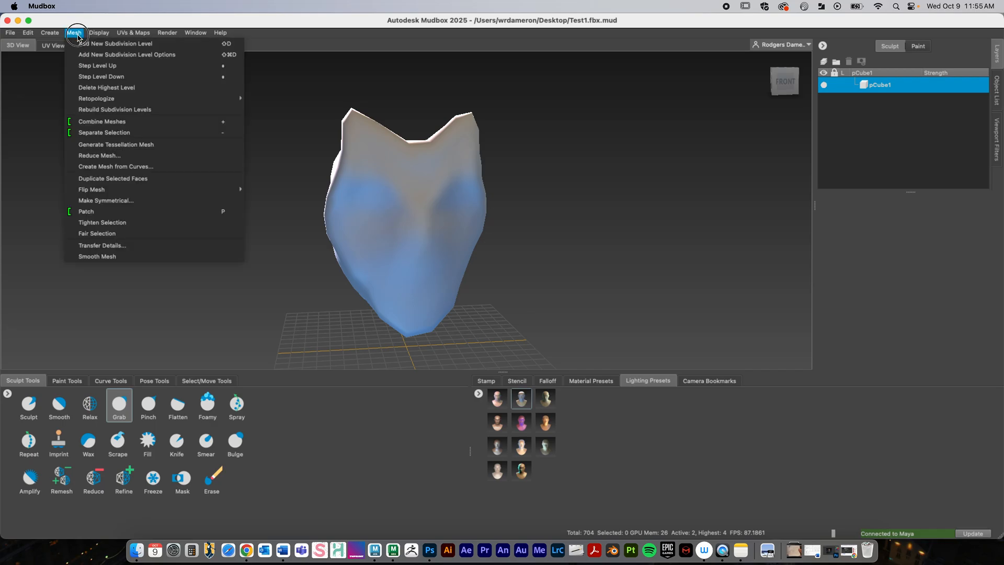
{"action": "left_click", "coordinate": [108, 76]}
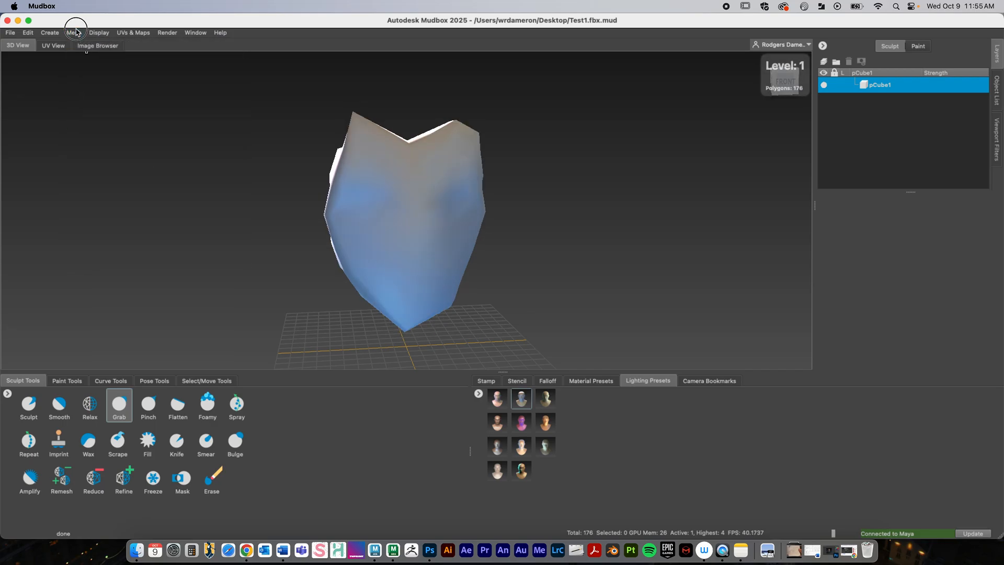
Step the mesh back up to subdivision level 4 and view the detailed head at an angle
{"action": "left_click", "coordinate": [73, 32]}
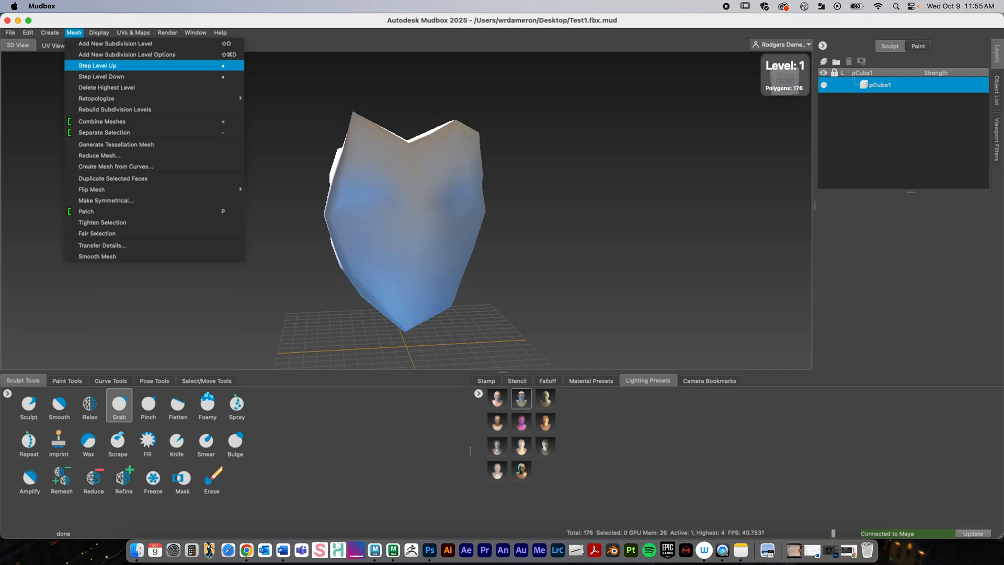
{"action": "left_click", "coordinate": [96, 65]}
{"action": "left_click", "coordinate": [74, 32]}
{"action": "left_click", "coordinate": [96, 66]}
{"action": "left_click", "coordinate": [74, 32]}
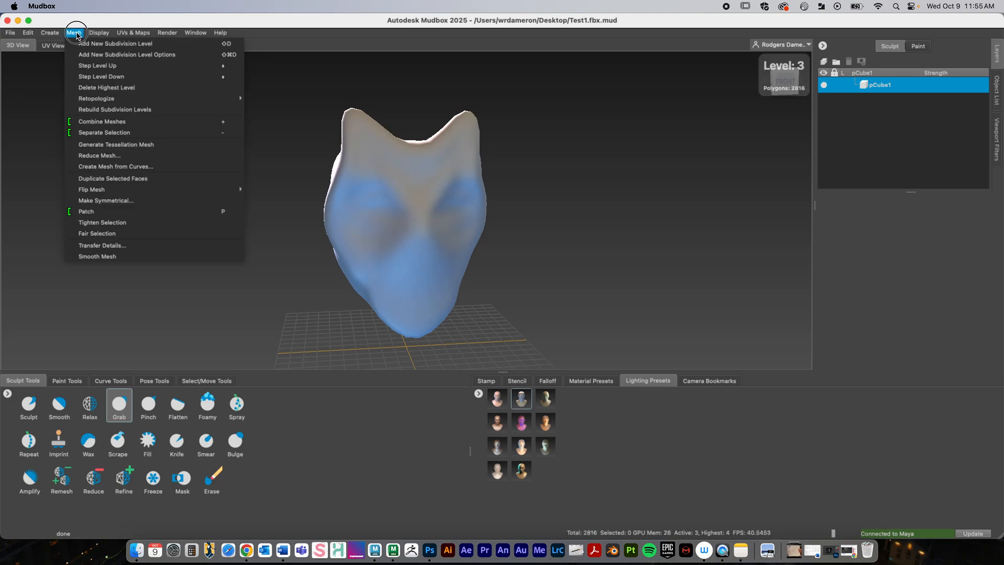
{"action": "left_click", "coordinate": [92, 66]}
{"action": "left_click_drag", "start_coordinate": [673, 244], "coordinate": [565, 292], "text": "alt"}
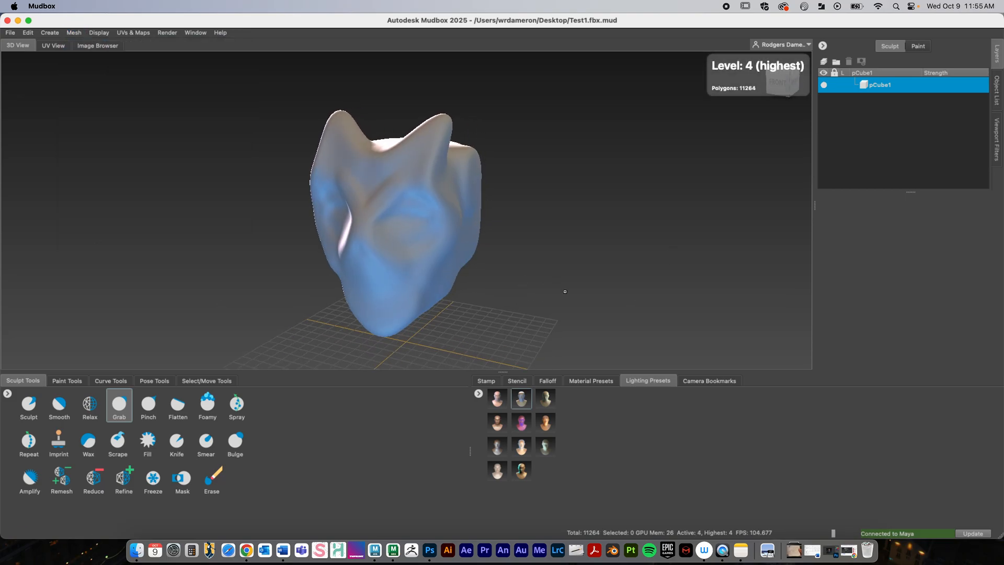
Show the scene's object list at a larger height, expand pCube1's subdivision levels and select pCube1
{"action": "left_click", "coordinate": [997, 89]}
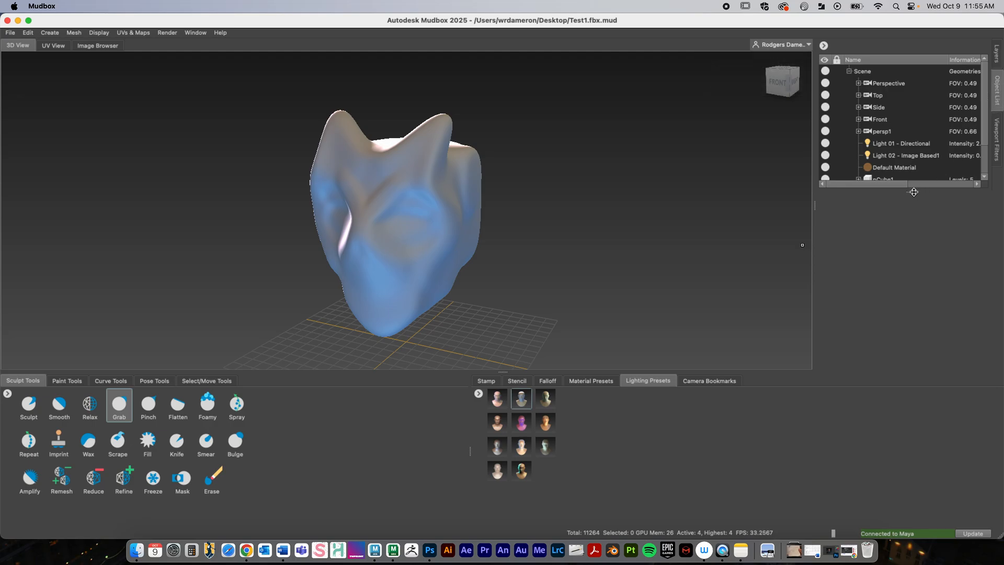
{"action": "left_click_drag", "start_coordinate": [913, 192], "coordinate": [914, 265]}
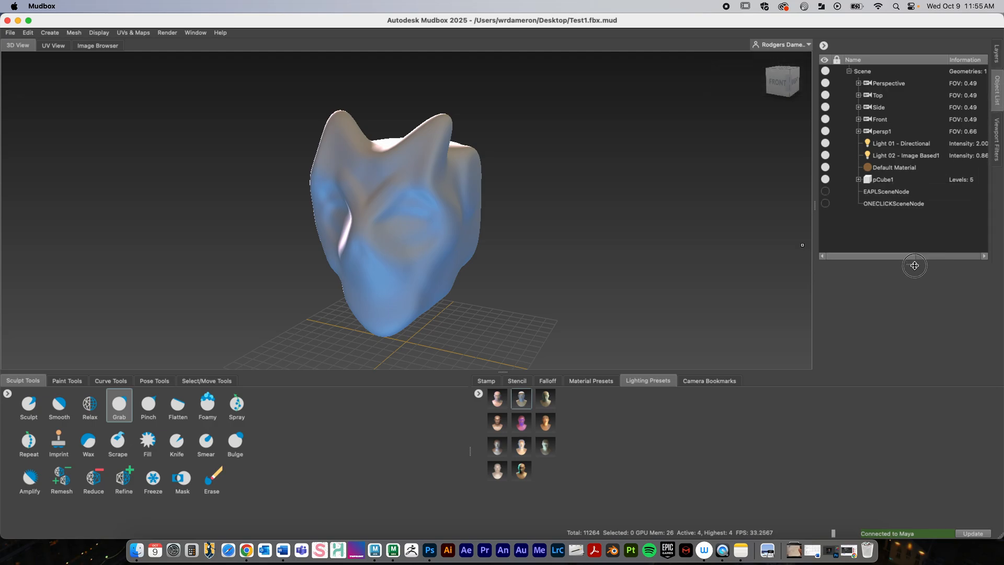
{"action": "left_click", "coordinate": [858, 179]}
{"action": "left_click", "coordinate": [897, 181]}
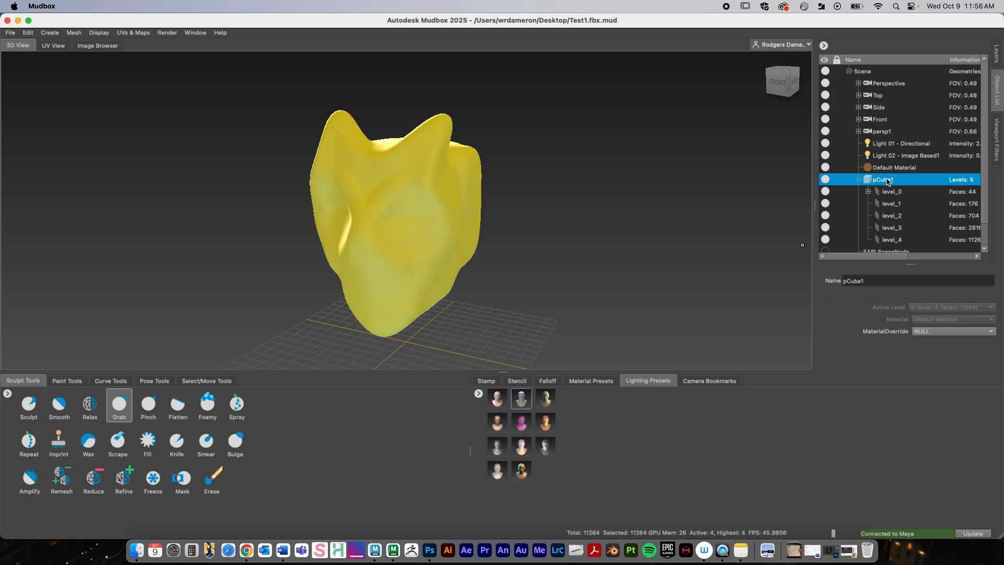
Rename the pCube1 object as Sculpt
{"action": "right_click", "coordinate": [887, 183]}
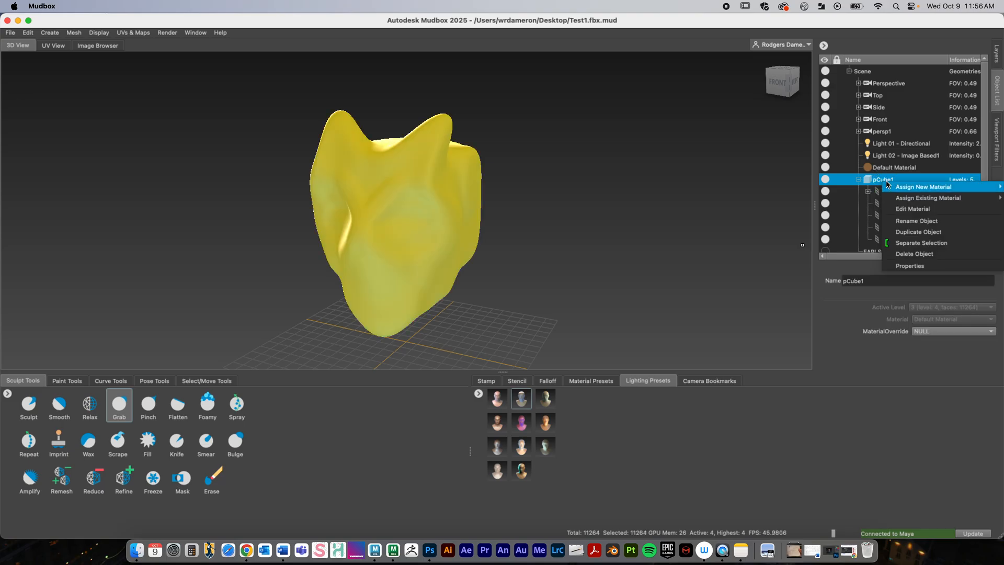
{"action": "left_click", "coordinate": [924, 221]}
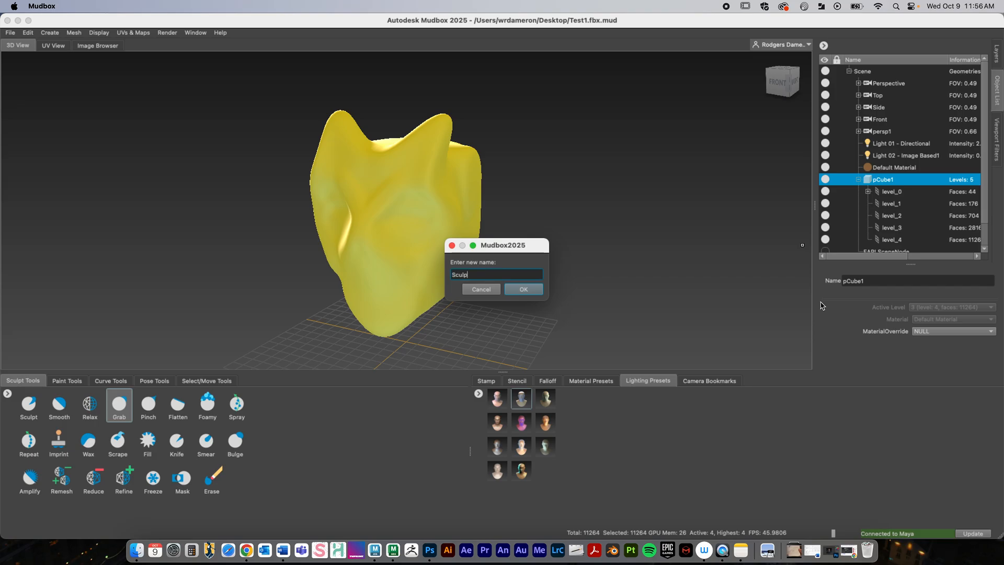
{"action": "key", "text": "Return"}
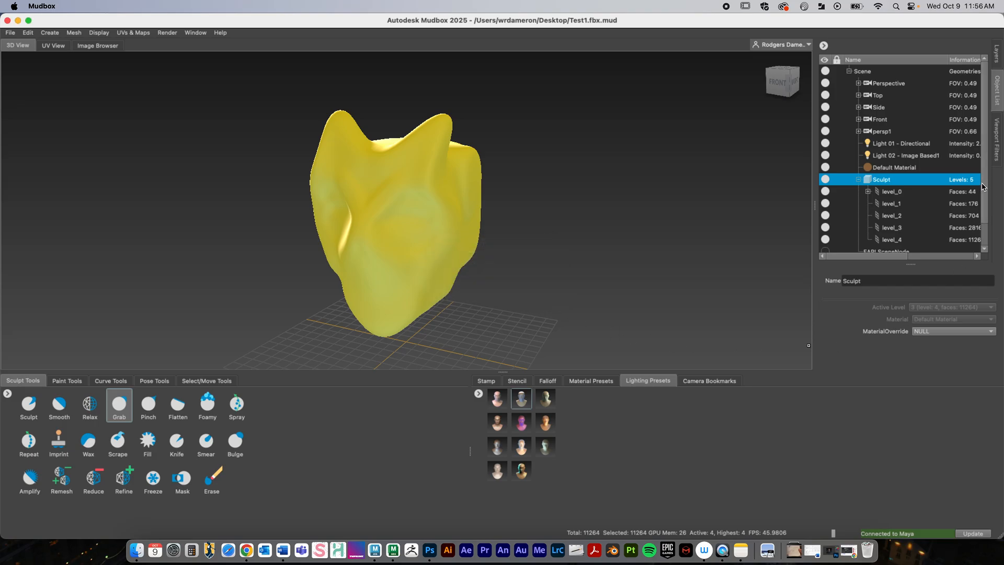
Examine the face counts of Sculpt's subdivision levels in a widened object list, selecting level_0, level_3 and level_4, and collapse the levels
{"action": "left_click_drag", "start_coordinate": [983, 187], "coordinate": [983, 216]}
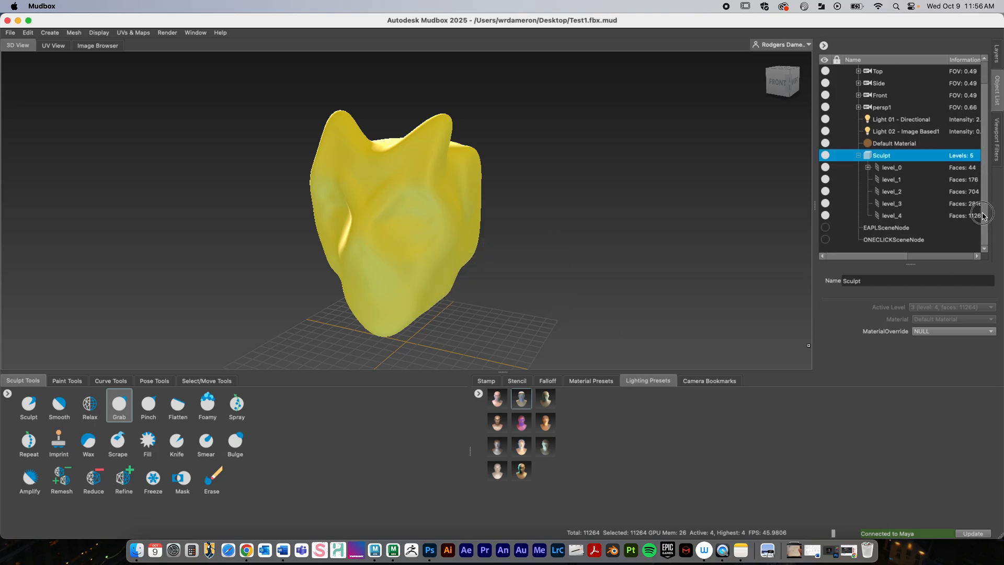
{"action": "left_click", "coordinate": [893, 169]}
{"action": "left_click", "coordinate": [898, 204]}
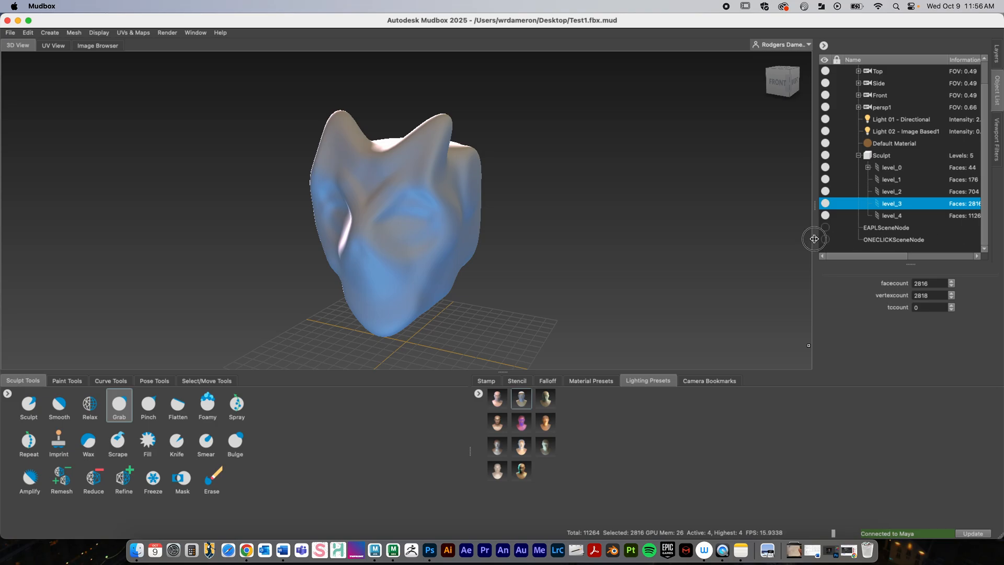
{"action": "left_click_drag", "start_coordinate": [814, 239], "coordinate": [749, 239]}
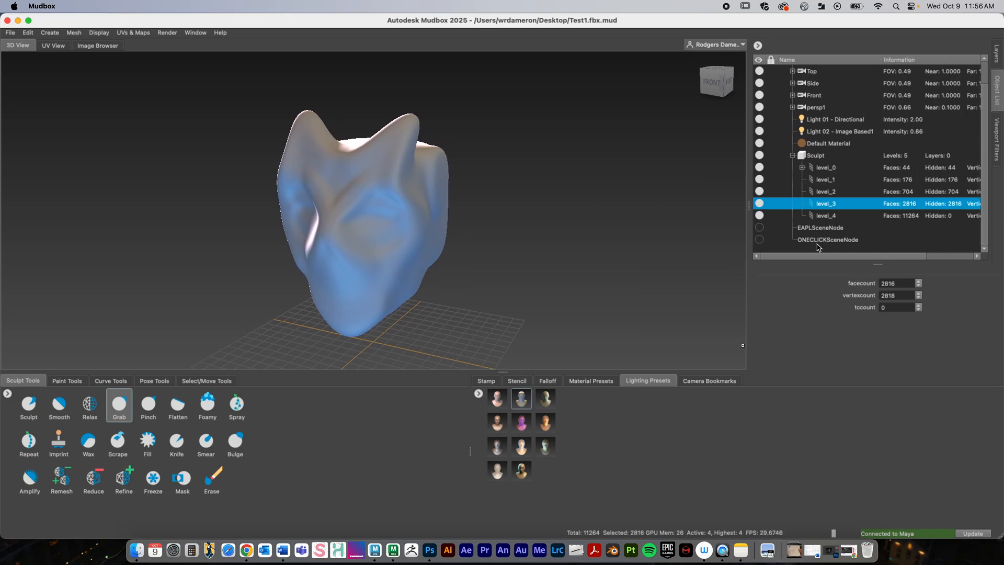
{"action": "left_click", "coordinate": [825, 216]}
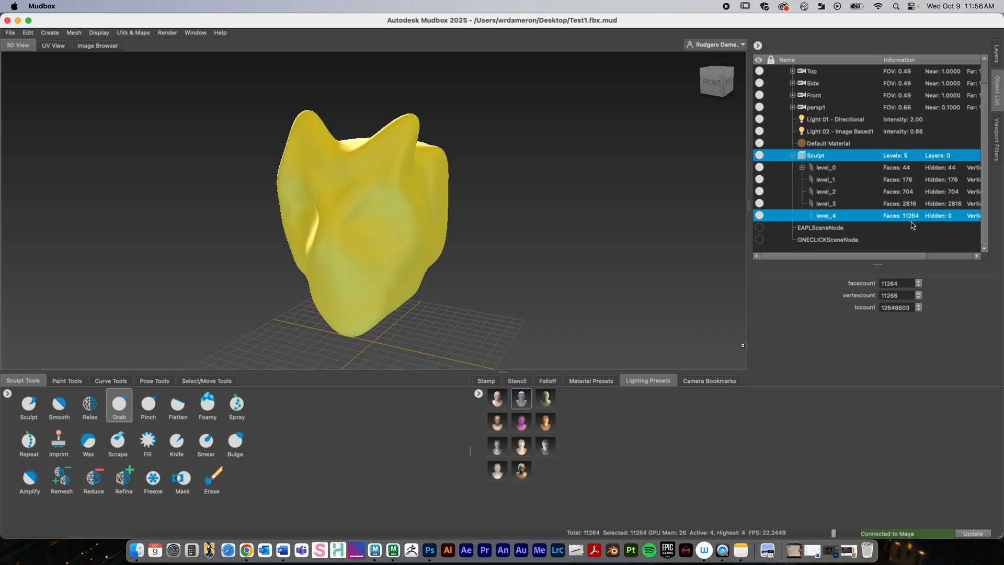
{"action": "left_click", "coordinate": [793, 156]}
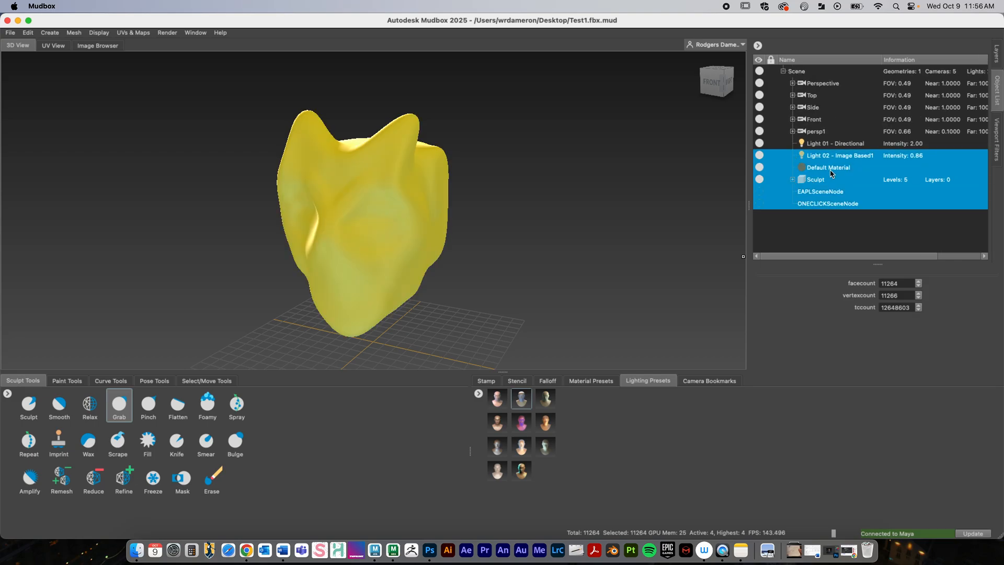
Inspect the properties of Light 01 - Directional, the Sculpt mesh and Default Material in turn
{"action": "left_click", "coordinate": [830, 144]}
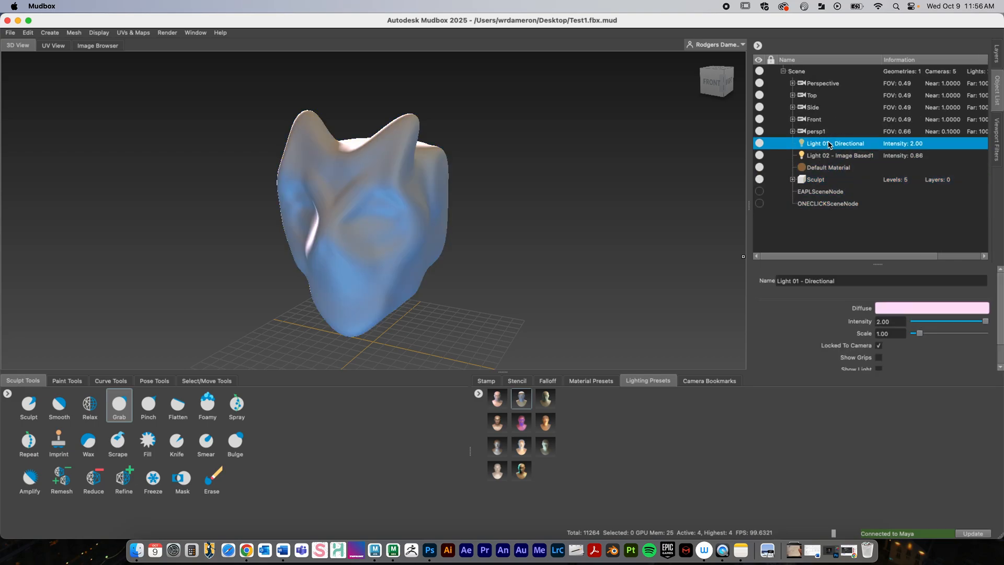
{"action": "left_click", "coordinate": [817, 180]}
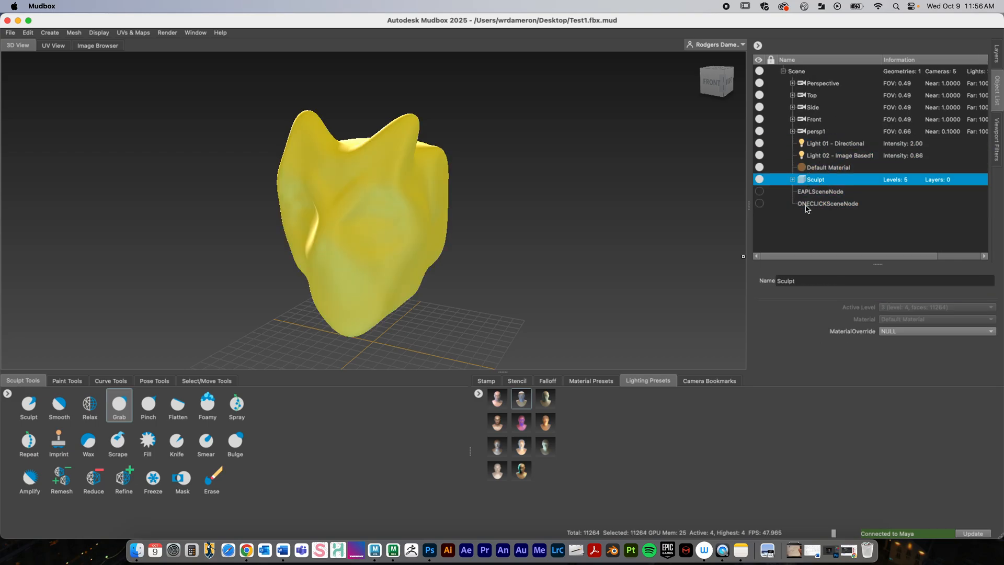
{"action": "left_click", "coordinate": [825, 169]}
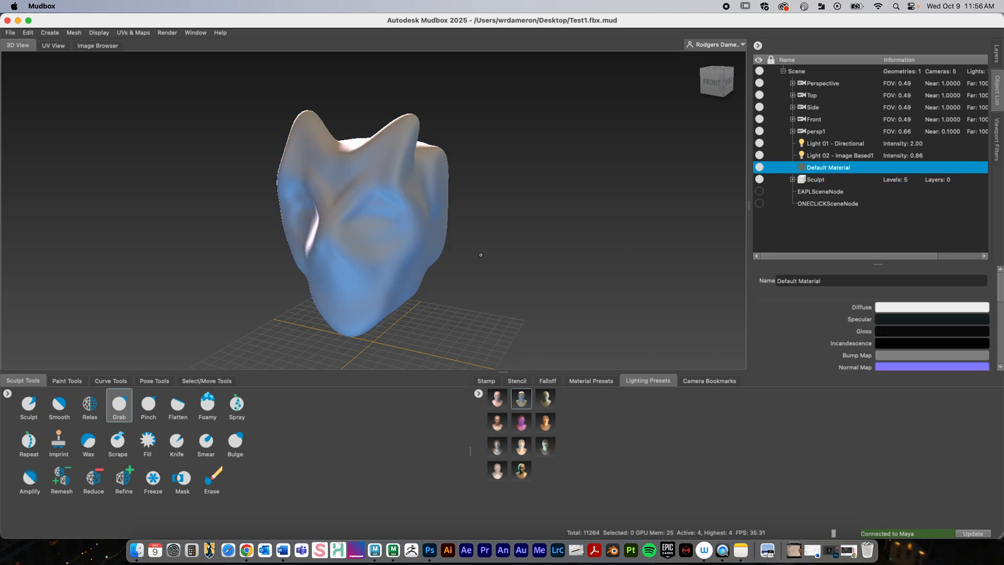
Add a new subdivision level to the head mesh and inspect it from several angles
{"action": "left_click_drag", "start_coordinate": [477, 289], "coordinate": [430, 286], "text": "alt"}
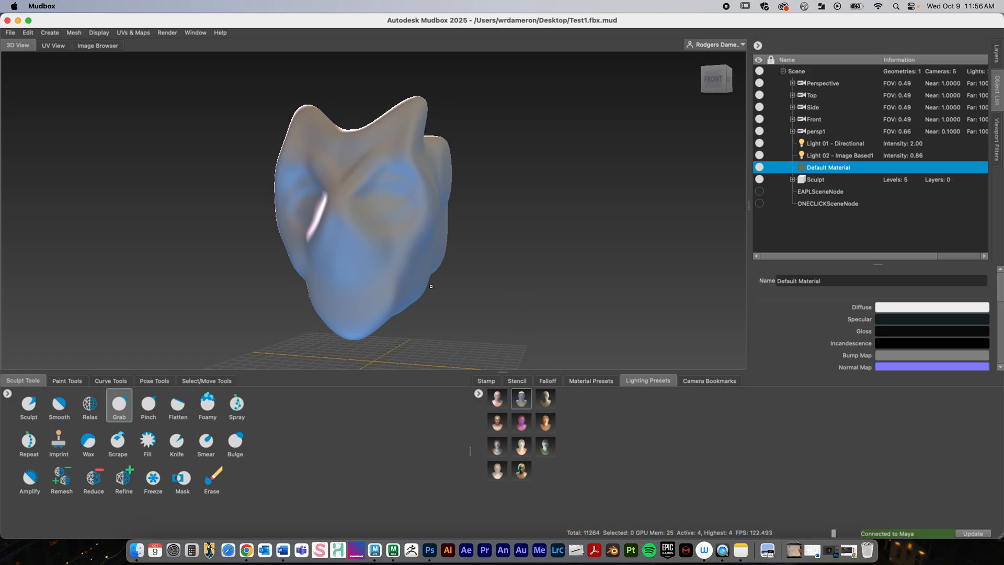
{"action": "left_click", "coordinate": [73, 32]}
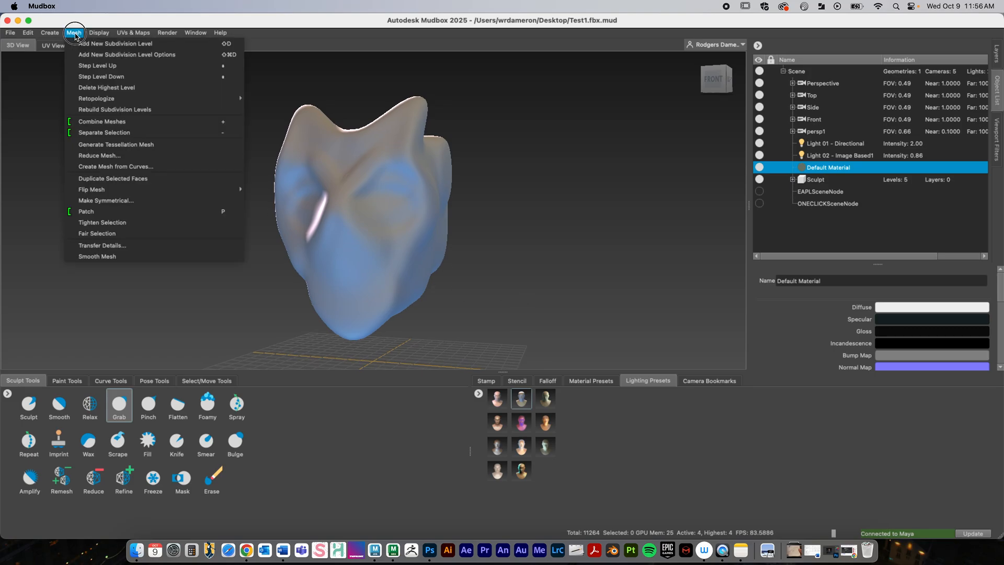
{"action": "left_click", "coordinate": [90, 44]}
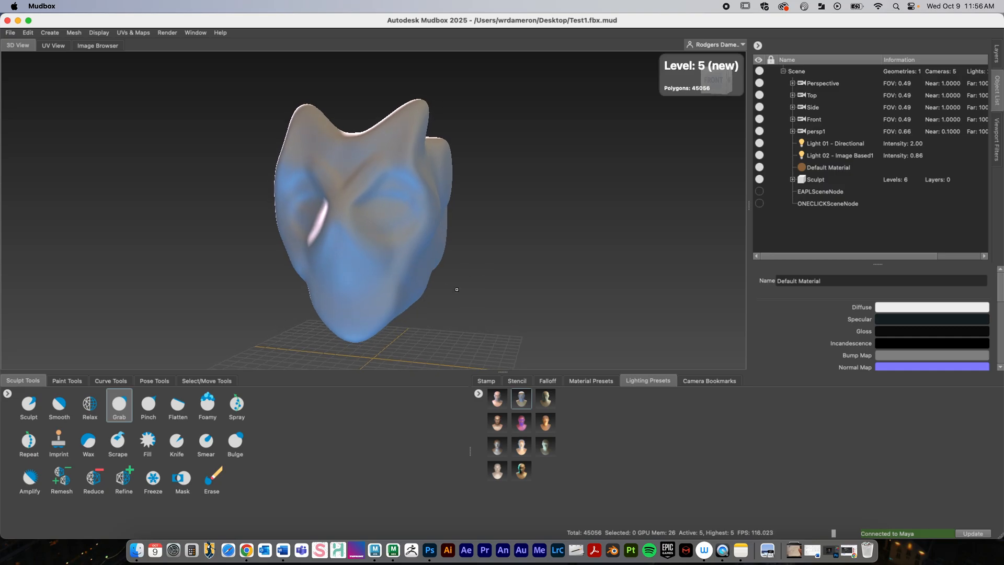
{"action": "left_click_drag", "start_coordinate": [449, 267], "coordinate": [381, 288], "text": "alt"}
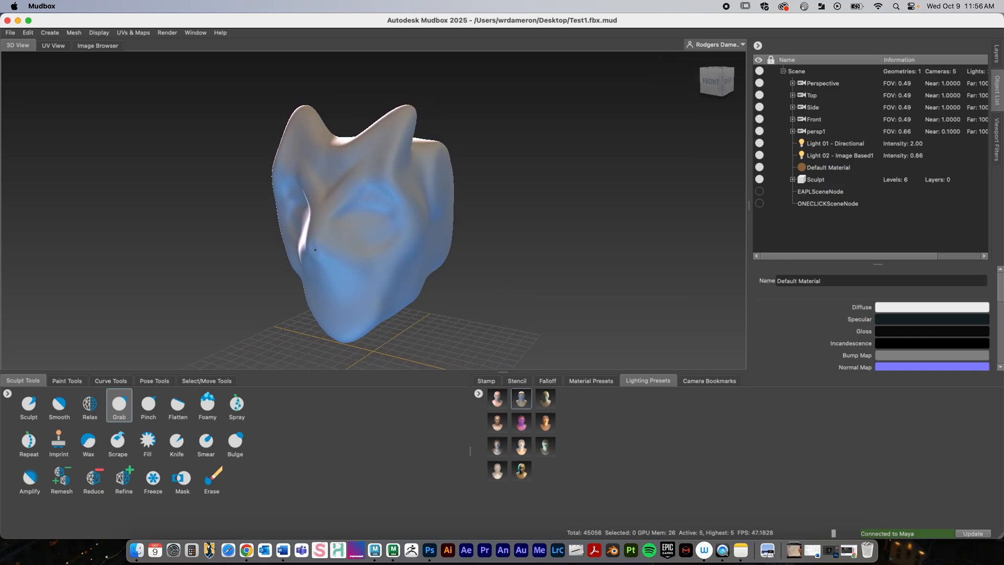
{"action": "left_click_drag", "start_coordinate": [315, 249], "coordinate": [477, 272], "text": "alt"}
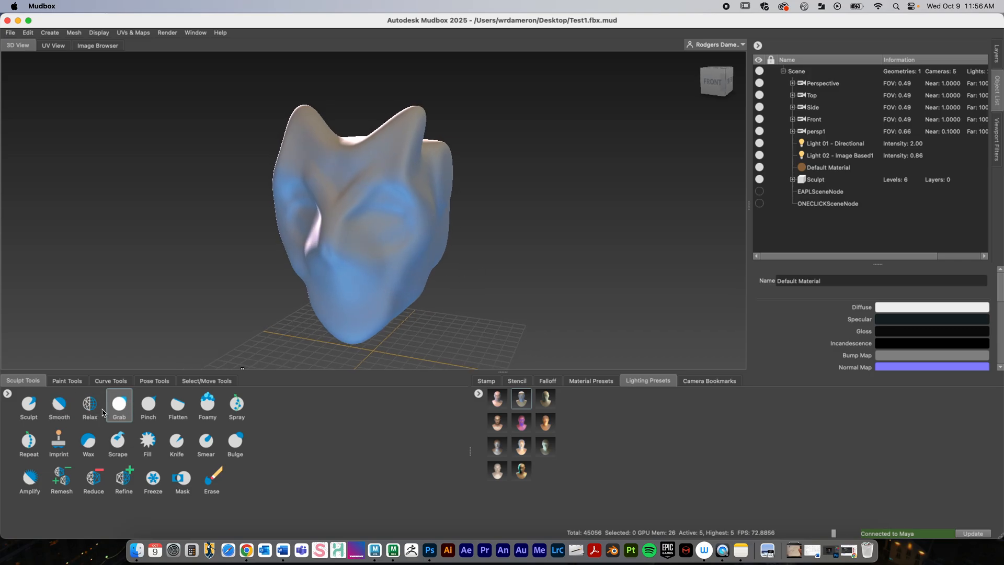
Sculpt mirrored strokes along the brows and around the sides of the nose with the Sculpt brush
{"action": "left_click", "coordinate": [29, 407]}
{"action": "key", "text": "space"}
{"action": "mouse_move", "coordinate": [332, 260]}
{"action": "left_mouse_down"}
{"action": "mouse_move", "coordinate": [351, 267]}
{"action": "mouse_move", "coordinate": [343, 225]}
{"action": "mouse_move", "coordinate": [371, 199]}
{"action": "mouse_move", "coordinate": [343, 222]}
{"action": "mouse_move", "coordinate": [359, 197]}
{"action": "left_mouse_up"}
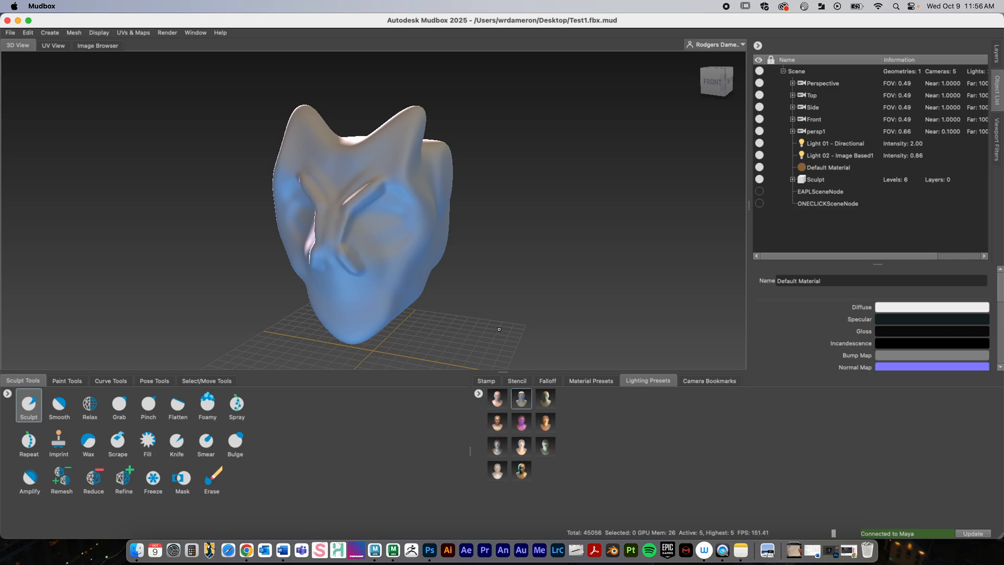
Smooth the mirrored strokes on the brows and around the nose
{"action": "mouse_move", "coordinate": [499, 329]}
{"action": "left_mouse_down", "text": "alt"}
{"action": "mouse_move", "coordinate": [580, 257]}
{"action": "mouse_move", "coordinate": [632, 272]}
{"action": "mouse_move", "coordinate": [432, 224]}
{"action": "mouse_move", "coordinate": [425, 176]}
{"action": "left_mouse_up", "text": "alt"}
{"action": "mouse_move", "coordinate": [524, 220]}
{"action": "left_mouse_down", "text": "alt"}
{"action": "mouse_move", "coordinate": [460, 183]}
{"action": "mouse_move", "coordinate": [464, 215]}
{"action": "mouse_move", "coordinate": [358, 190]}
{"action": "mouse_move", "coordinate": [536, 212]}
{"action": "left_mouse_up", "text": "alt"}
{"action": "key", "text": "shift"}
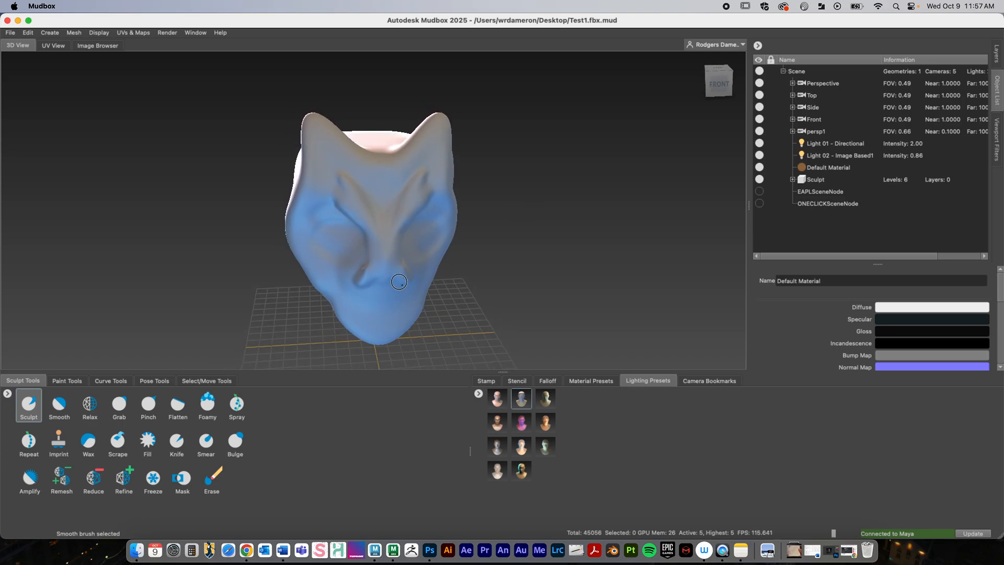
{"action": "left_click_drag", "start_coordinate": [404, 274], "coordinate": [393, 231], "text": "alt"}
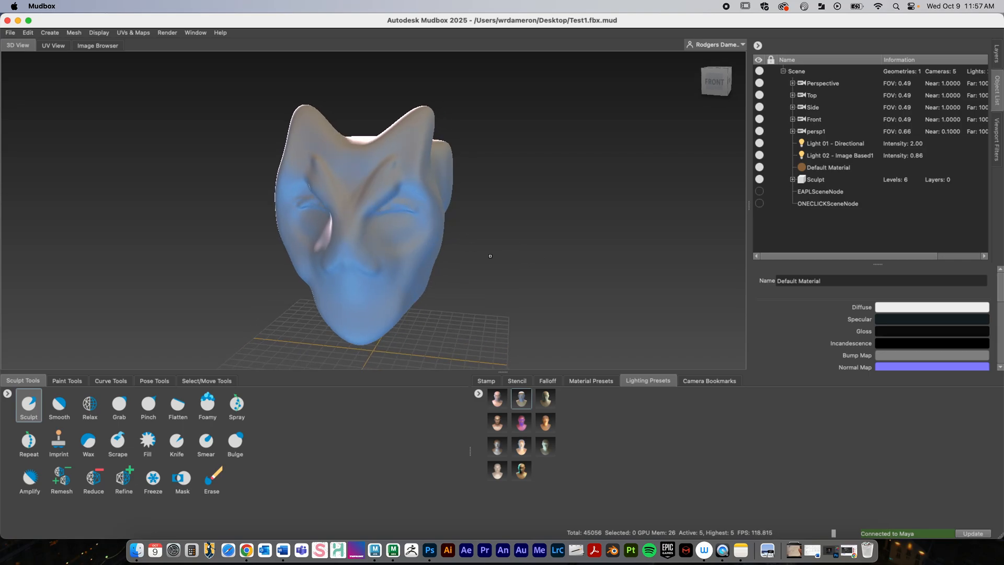
Try mirrored Sculpt brush strokes down both cheeks beside the mouth area
{"action": "left_click_drag", "start_coordinate": [490, 256], "coordinate": [392, 275], "text": "alt"}
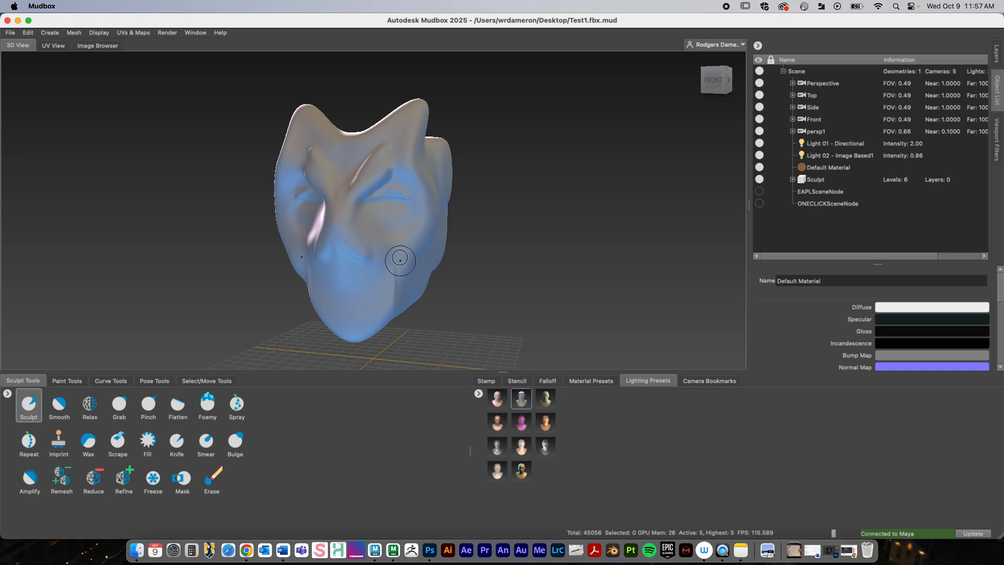
{"action": "left_click_drag", "start_coordinate": [400, 259], "coordinate": [402, 302]}
{"action": "mouse_move", "coordinate": [504, 296]}
{"action": "left_mouse_down", "text": "alt"}
{"action": "mouse_move", "coordinate": [503, 265]}
{"action": "mouse_move", "coordinate": [529, 280]}
{"action": "left_mouse_up", "text": "alt"}
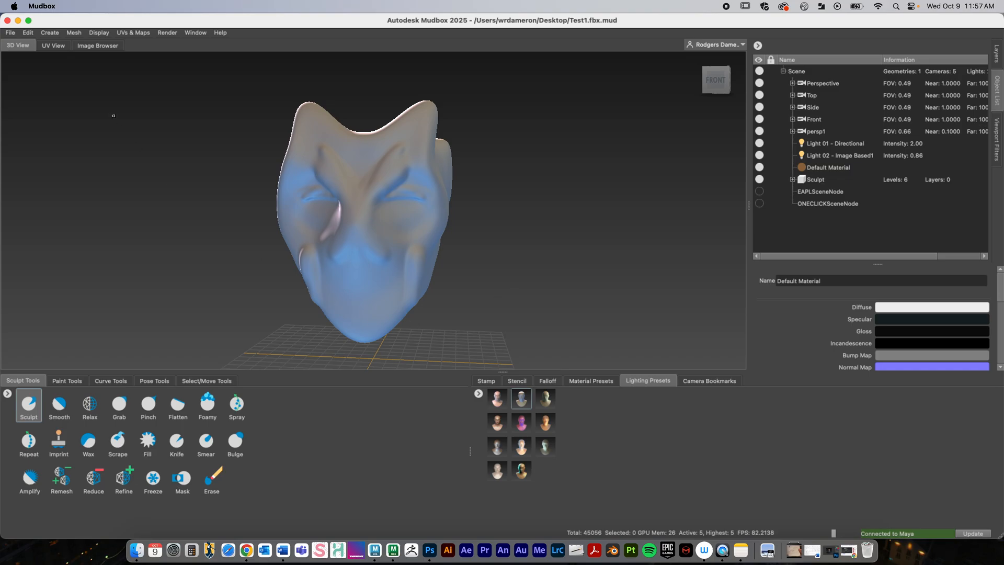
Undo the mirrored strokes on the cheeks
{"action": "left_click", "coordinate": [30, 34]}
{"action": "left_click", "coordinate": [31, 37]}
{"action": "left_click", "coordinate": [30, 33]}
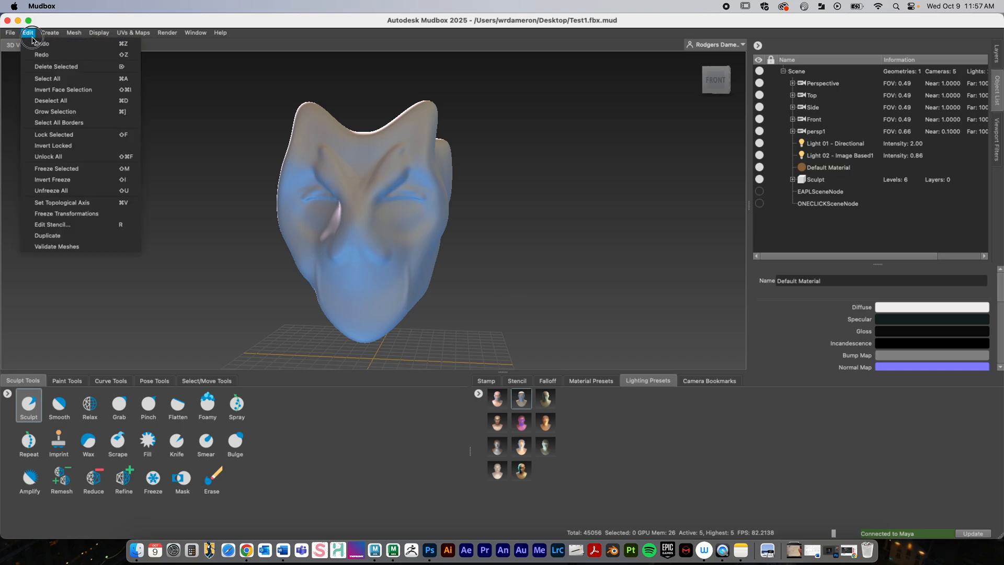
{"action": "left_click", "coordinate": [31, 34]}
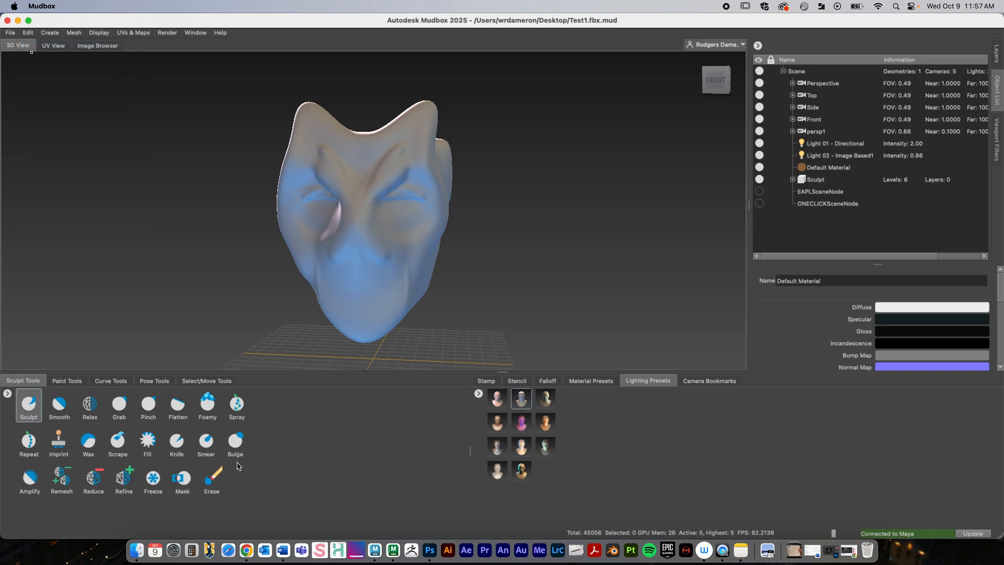
{"action": "left_click_drag", "start_coordinate": [486, 300], "coordinate": [496, 284], "text": "alt"}
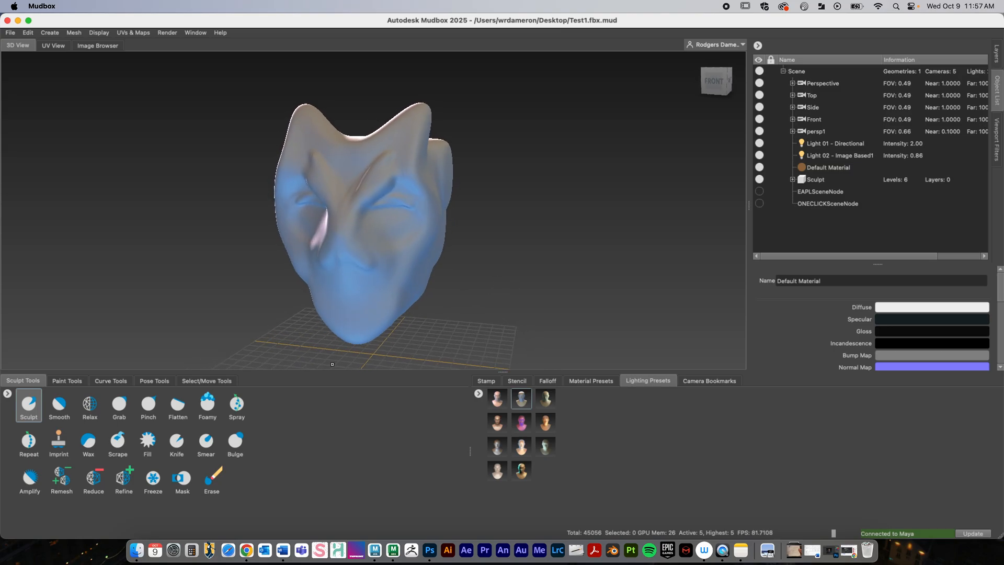
Try the Wax brush with mirrored strokes between the brows and eyes, and check the build-up at an angle
{"action": "left_click", "coordinate": [90, 405]}
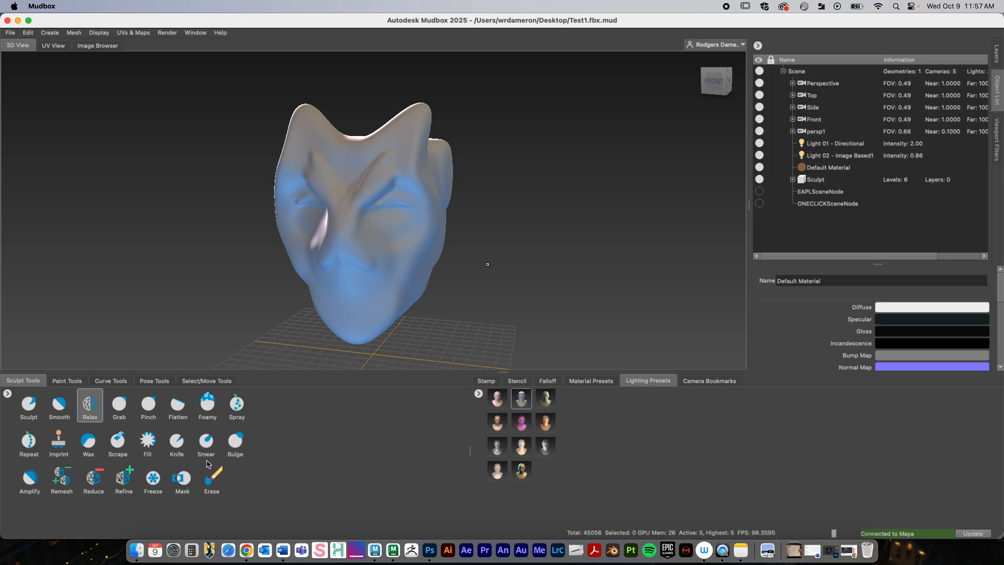
{"action": "left_click", "coordinate": [89, 441]}
{"action": "mouse_move", "coordinate": [429, 293]}
{"action": "left_mouse_down", "text": "alt"}
{"action": "mouse_move", "coordinate": [462, 295]}
{"action": "mouse_move", "coordinate": [419, 284]}
{"action": "left_mouse_up", "text": "alt"}
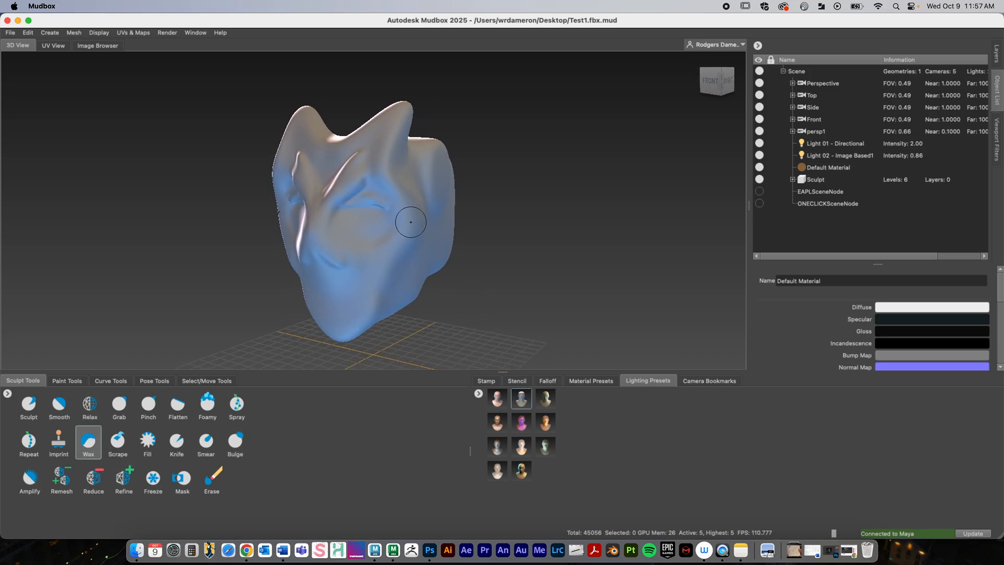
{"action": "right_click_drag", "start_coordinate": [375, 215], "coordinate": [570, 226], "text": "alt"}
{"action": "mouse_move", "coordinate": [539, 288]}
{"action": "left_mouse_down", "text": "alt"}
{"action": "mouse_move", "coordinate": [579, 287]}
{"action": "mouse_move", "coordinate": [462, 219]}
{"action": "mouse_move", "coordinate": [339, 205]}
{"action": "mouse_move", "coordinate": [425, 165]}
{"action": "mouse_move", "coordinate": [616, 256]}
{"action": "left_mouse_up", "text": "alt"}
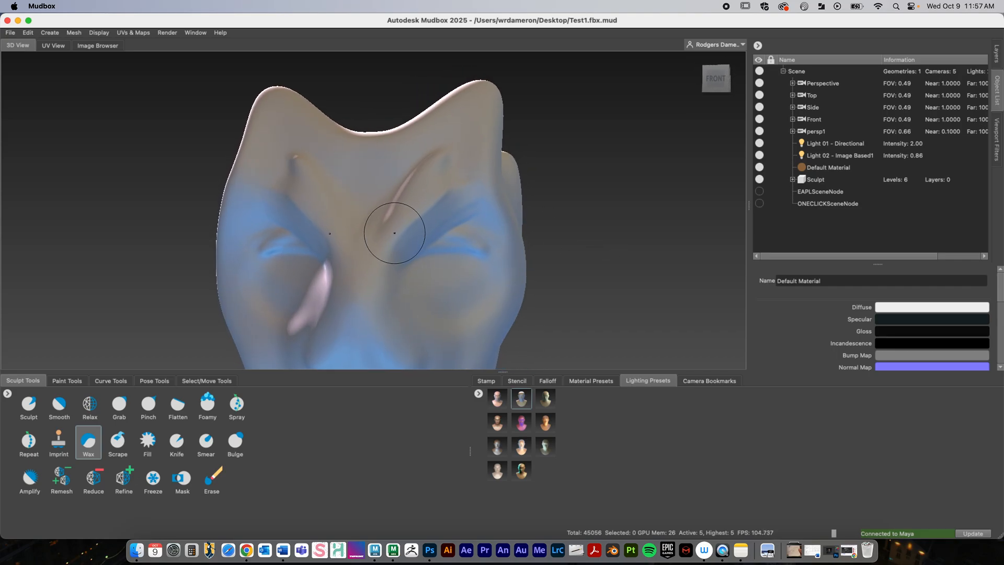
{"action": "left_click", "coordinate": [92, 445]}
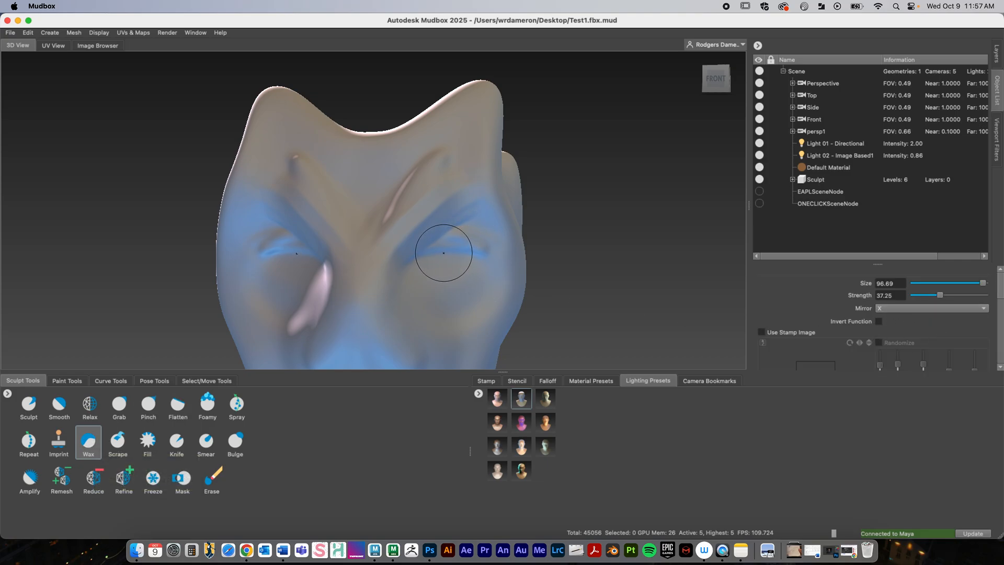
{"action": "mouse_move", "coordinate": [411, 232]}
{"action": "left_mouse_down"}
{"action": "mouse_move", "coordinate": [444, 204]}
{"action": "mouse_move", "coordinate": [402, 233]}
{"action": "mouse_move", "coordinate": [441, 209]}
{"action": "left_mouse_up"}
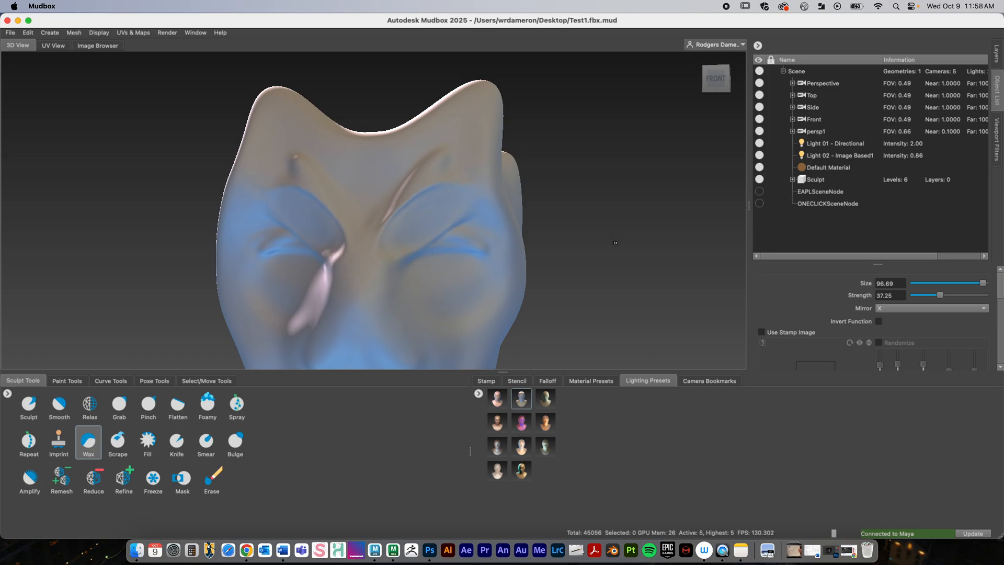
{"action": "mouse_move", "coordinate": [617, 243]}
{"action": "left_mouse_down", "text": "alt"}
{"action": "mouse_move", "coordinate": [517, 233]}
{"action": "mouse_move", "coordinate": [566, 216]}
{"action": "left_mouse_up", "text": "alt"}
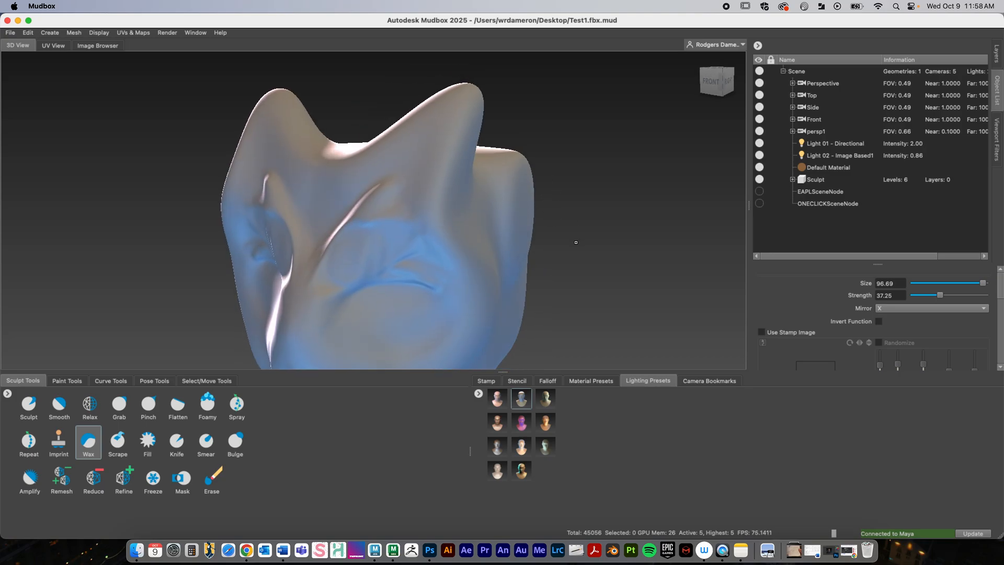
Undo the mirrored Wax strokes above the eyes and view the whole head
{"action": "left_click", "coordinate": [29, 33]}
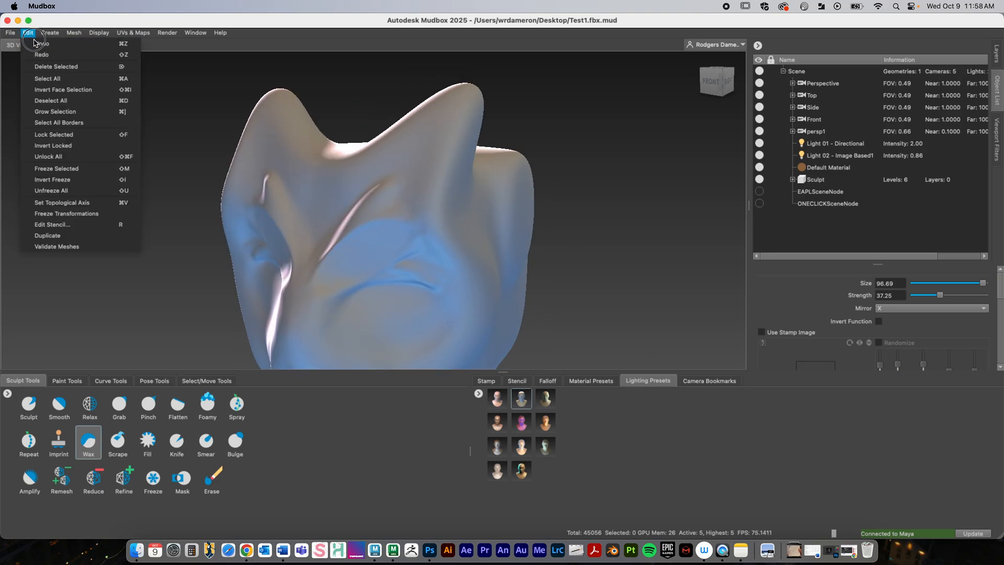
{"action": "left_click", "coordinate": [38, 45]}
{"action": "right_click_drag", "start_coordinate": [569, 261], "coordinate": [511, 281], "text": "alt"}
{"action": "left_click_drag", "start_coordinate": [511, 281], "coordinate": [578, 289], "text": "alt"}
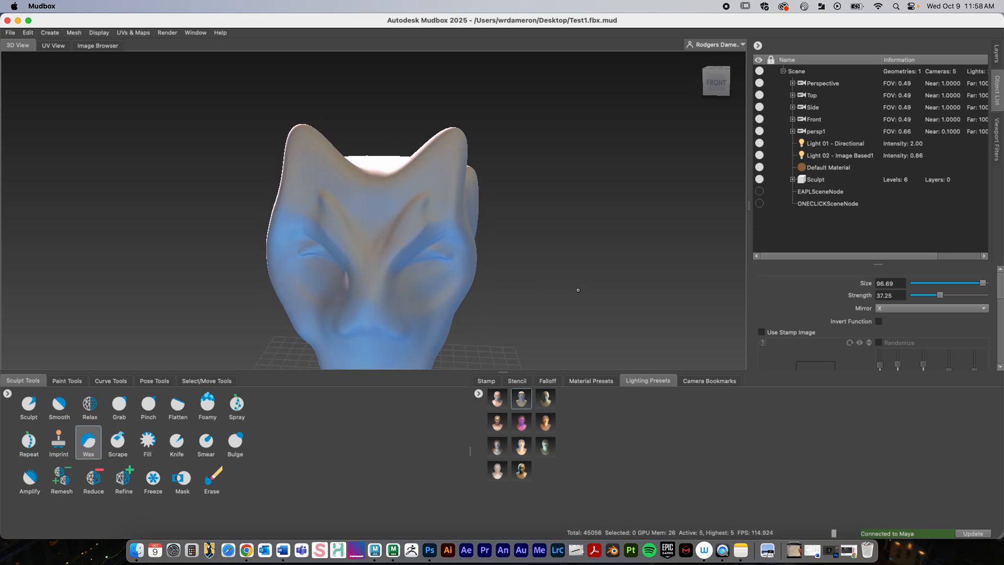
{"action": "right_click_drag", "start_coordinate": [578, 289], "coordinate": [446, 298], "text": "alt"}
{"action": "mouse_move", "coordinate": [485, 309]}
{"action": "middle_mouse_down", "text": "alt"}
{"action": "mouse_move", "coordinate": [473, 293]}
{"action": "mouse_move", "coordinate": [417, 306]}
{"action": "middle_mouse_up", "text": "alt"}
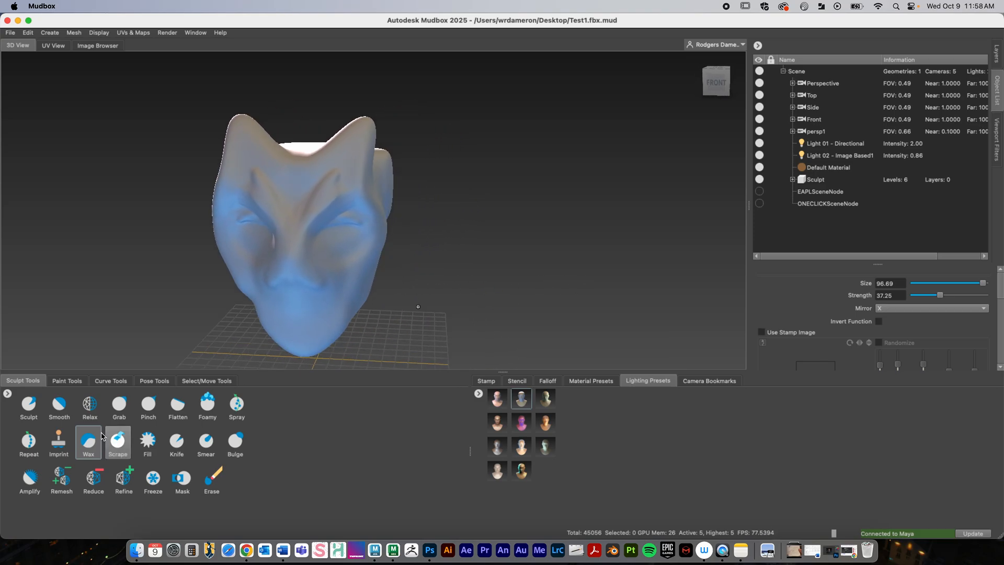
Select the Sculpt brush and reshape its falloff curve by moving the upper point towards the start of the curve
{"action": "mouse_move", "coordinate": [409, 276]}
{"action": "left_mouse_down", "text": "alt"}
{"action": "mouse_move", "coordinate": [484, 269]}
{"action": "mouse_move", "coordinate": [487, 242]}
{"action": "mouse_move", "coordinate": [376, 227]}
{"action": "left_mouse_up", "text": "alt"}
{"action": "right_click_drag", "start_coordinate": [376, 227], "coordinate": [450, 220], "text": "alt"}
{"action": "middle_click_drag", "start_coordinate": [450, 220], "coordinate": [583, 205], "text": "alt"}
{"action": "mouse_move", "coordinate": [583, 205]}
{"action": "left_mouse_down", "text": "alt"}
{"action": "mouse_move", "coordinate": [601, 225]}
{"action": "mouse_move", "coordinate": [542, 260]}
{"action": "mouse_move", "coordinate": [436, 289]}
{"action": "left_mouse_up", "text": "alt"}
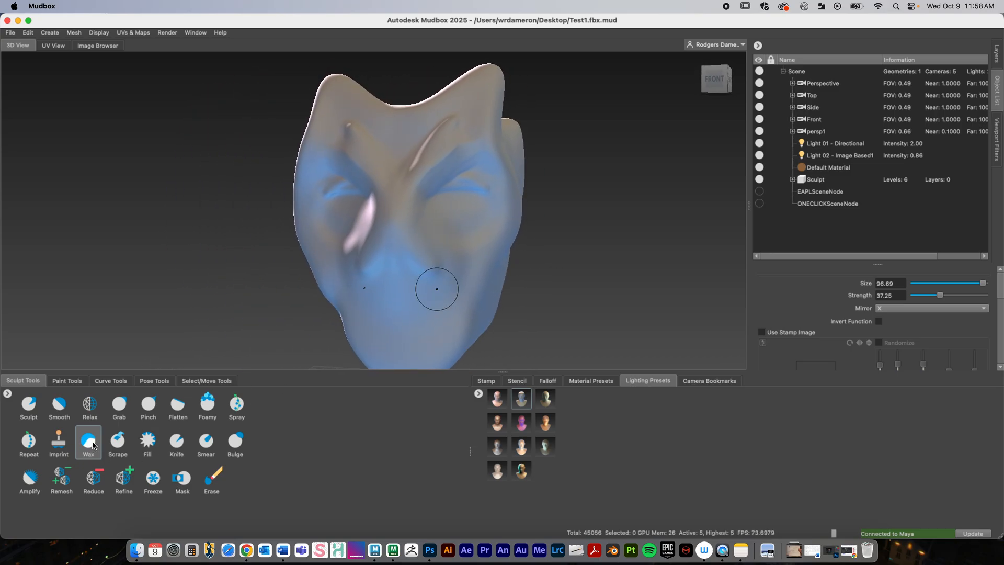
{"action": "left_click", "coordinate": [30, 407]}
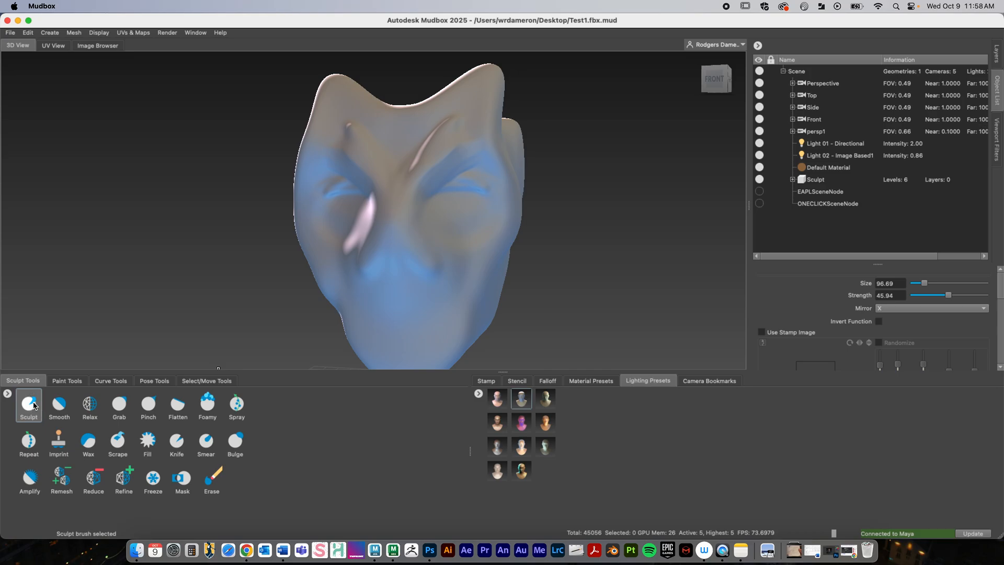
{"action": "left_click_drag", "start_coordinate": [999, 296], "coordinate": [995, 366]}
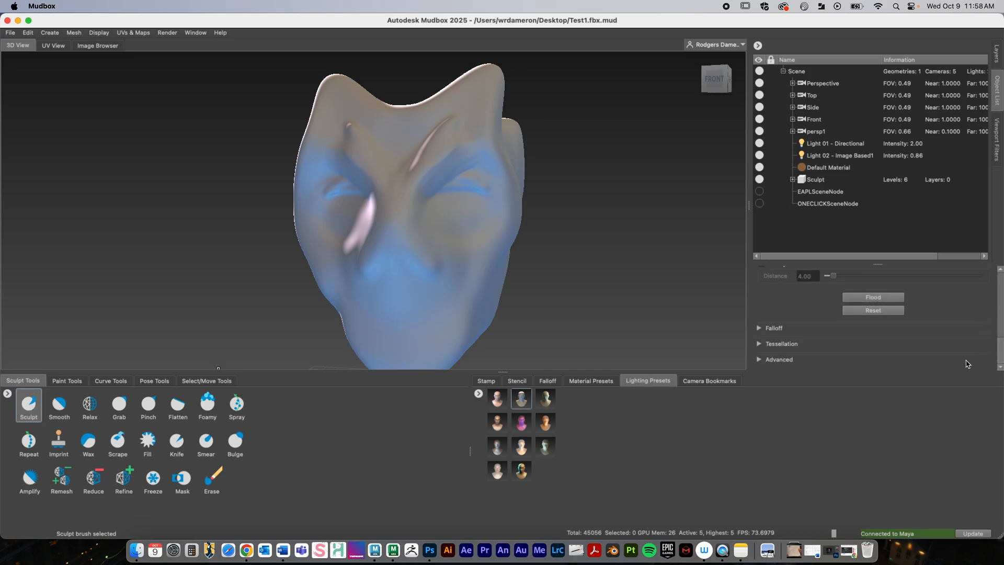
{"action": "left_click", "coordinate": [759, 328]}
{"action": "left_click_drag", "start_coordinate": [1001, 325], "coordinate": [999, 340]}
{"action": "mouse_move", "coordinate": [795, 281]}
{"action": "left_mouse_down"}
{"action": "mouse_move", "coordinate": [809, 278]}
{"action": "mouse_move", "coordinate": [783, 280]}
{"action": "left_mouse_up"}
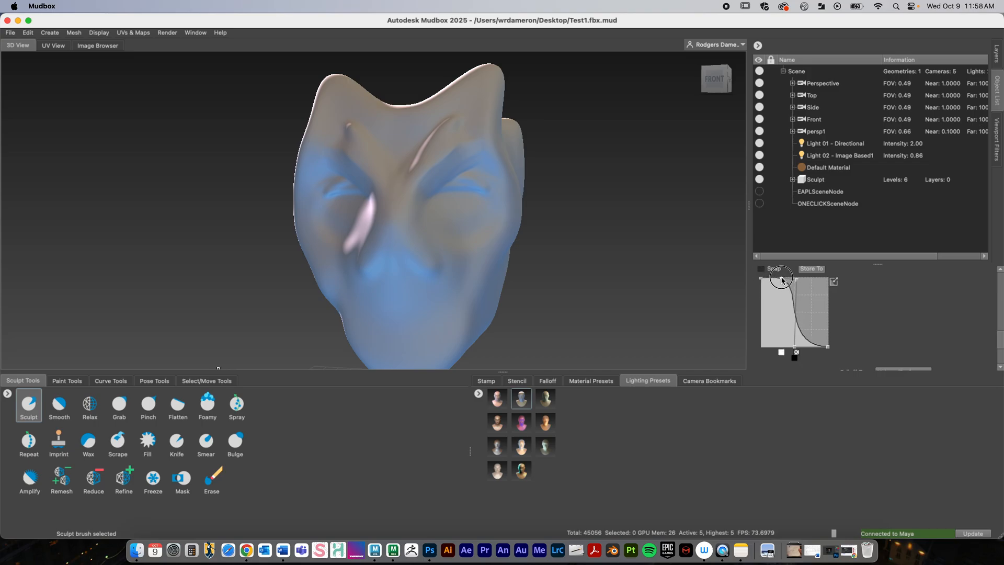
Try a mirrored Sculpt stroke beside the mouth with the edited falloff, and smooth the raised shape away
{"action": "left_click_drag", "start_coordinate": [412, 333], "coordinate": [448, 298]}
{"action": "left_click_drag", "start_coordinate": [577, 292], "coordinate": [515, 293], "text": "alt"}
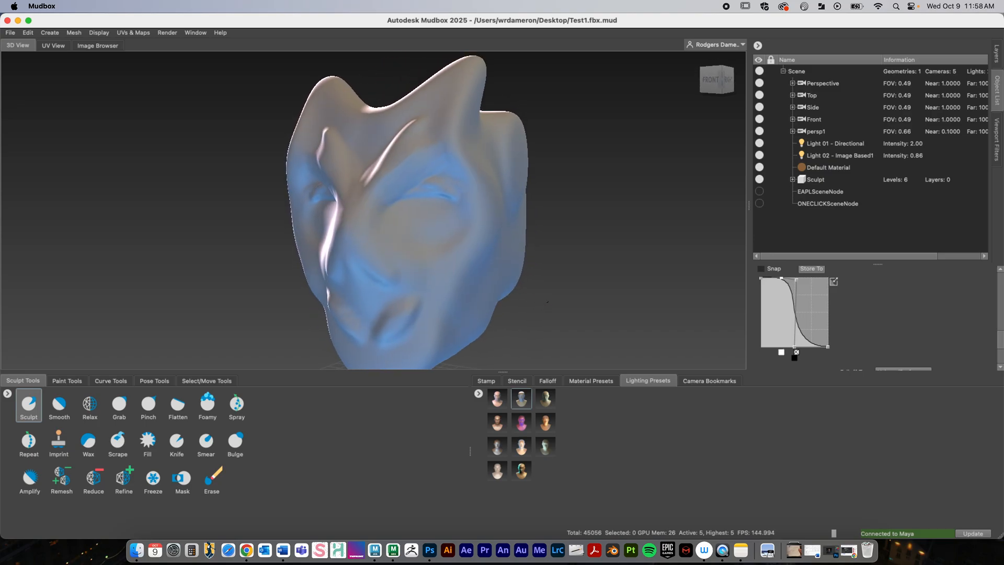
{"action": "left_click_drag", "start_coordinate": [401, 318], "coordinate": [388, 329], "text": "shift"}
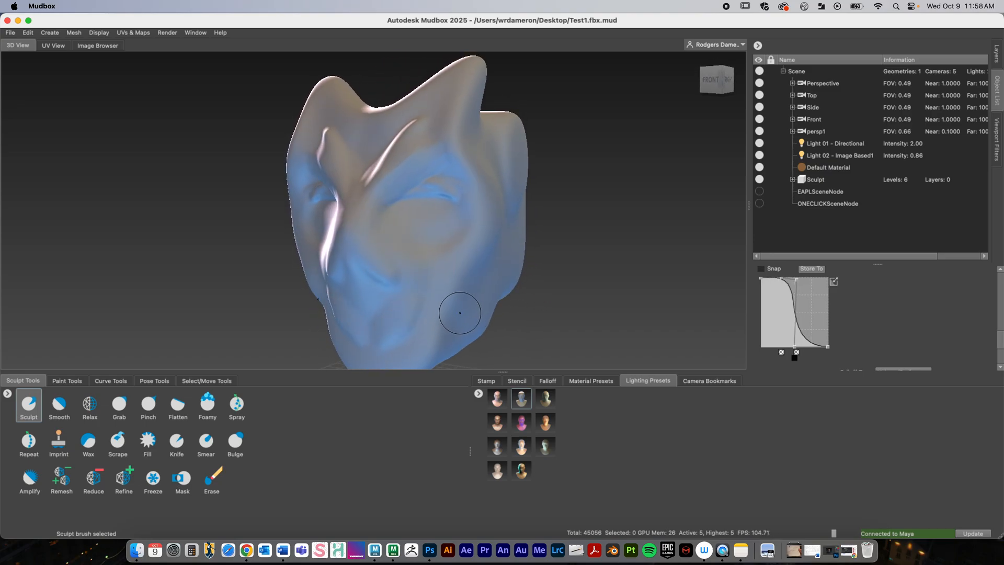
{"action": "key", "text": "shift"}
Sculpt a short curved ridge, mirrored, on both sides of the lower jaw
{"action": "left_click_drag", "start_coordinate": [466, 287], "coordinate": [571, 282], "text": "alt"}
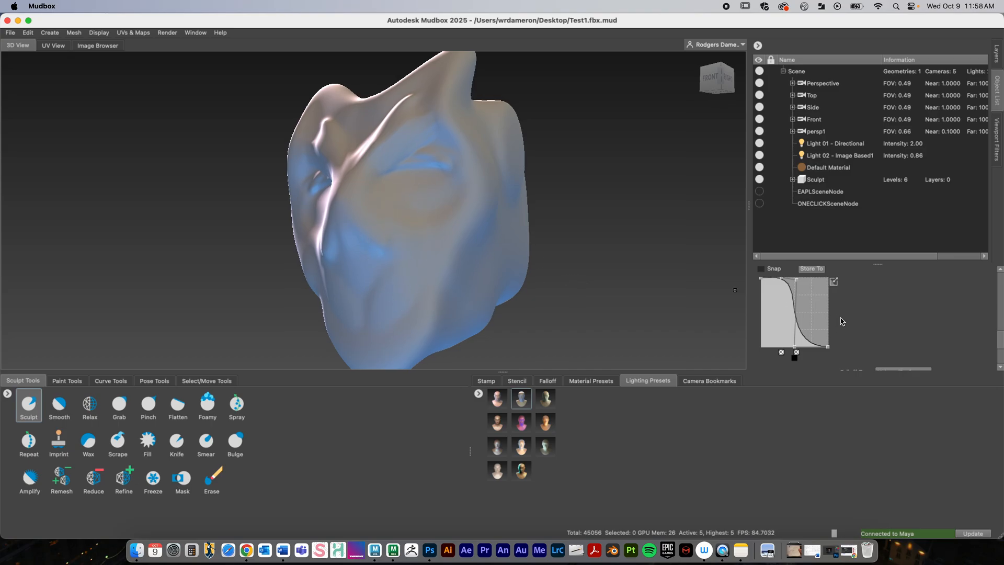
{"action": "mouse_move", "coordinate": [1001, 350]}
{"action": "left_mouse_down"}
{"action": "mouse_move", "coordinate": [994, 276]}
{"action": "mouse_move", "coordinate": [990, 344]}
{"action": "left_mouse_up"}
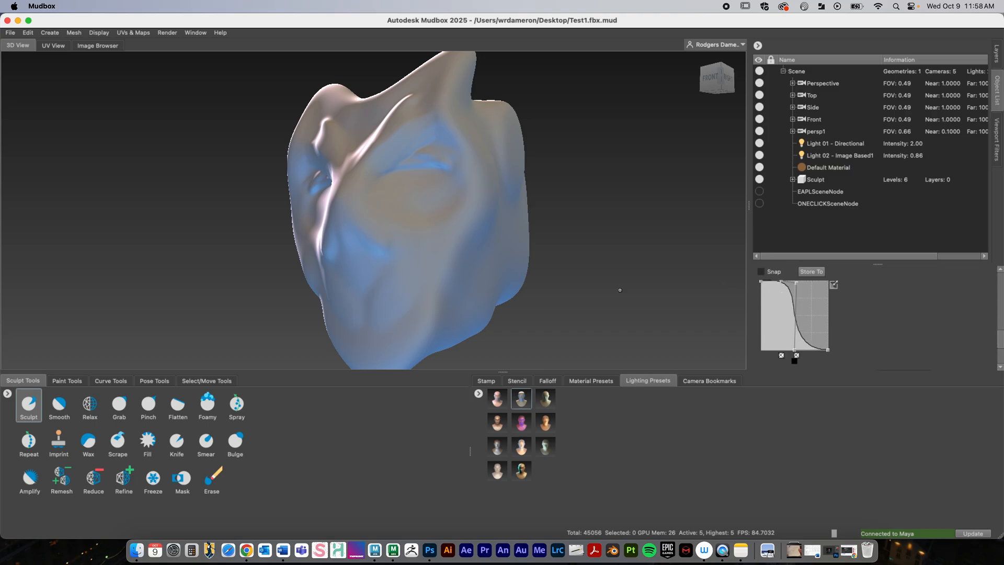
{"action": "mouse_move", "coordinate": [469, 274]}
{"action": "left_mouse_down"}
{"action": "mouse_move", "coordinate": [473, 264]}
{"action": "mouse_move", "coordinate": [470, 276]}
{"action": "left_mouse_up"}
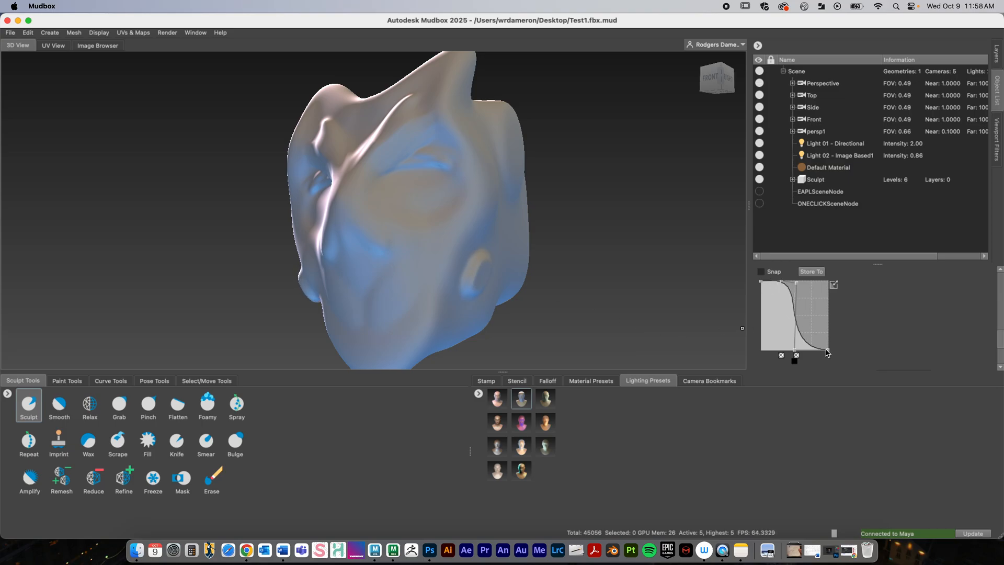
Examine the jaw ridges and the back of the head up close, and return to a view of the whole face
{"action": "mouse_move", "coordinate": [589, 318]}
{"action": "left_mouse_down", "text": "alt"}
{"action": "mouse_move", "coordinate": [276, 301]}
{"action": "mouse_move", "coordinate": [428, 264]}
{"action": "mouse_move", "coordinate": [128, 226]}
{"action": "mouse_move", "coordinate": [70, 243]}
{"action": "left_mouse_up", "text": "alt"}
{"action": "right_click_drag", "start_coordinate": [231, 243], "coordinate": [473, 233], "text": "alt"}
{"action": "middle_click_drag", "start_coordinate": [101, 342], "coordinate": [236, 264], "text": "alt"}
{"action": "right_click_drag", "start_coordinate": [237, 264], "coordinate": [526, 191], "text": "alt"}
{"action": "left_click_drag", "start_coordinate": [143, 258], "coordinate": [135, 253], "text": "alt"}
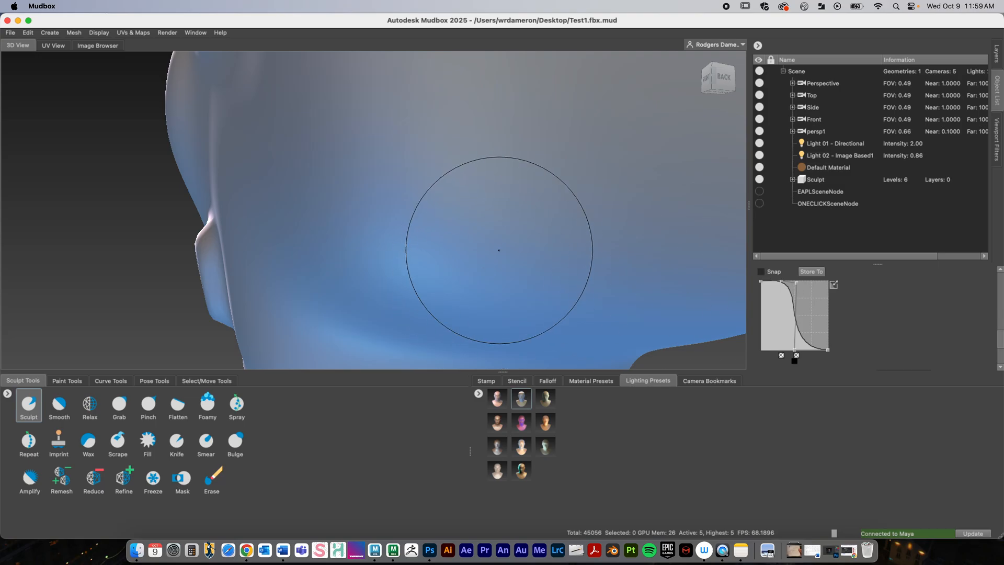
{"action": "right_click_drag", "start_coordinate": [470, 242], "coordinate": [190, 272], "text": "alt"}
{"action": "left_click_drag", "start_coordinate": [191, 272], "coordinate": [487, 292], "text": "alt"}
{"action": "middle_click_drag", "start_coordinate": [517, 219], "coordinate": [470, 271], "text": "alt"}
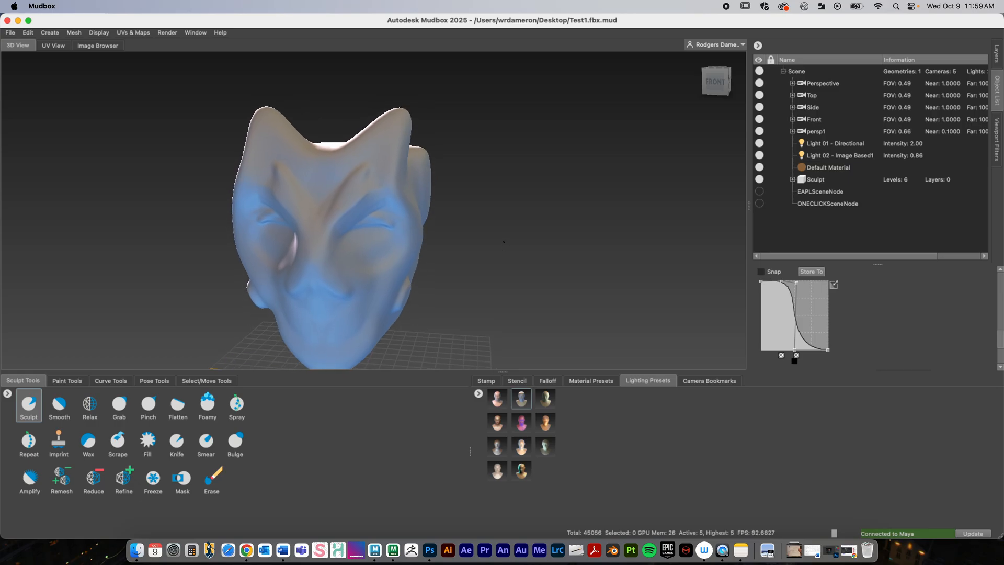
{"action": "right_click_drag", "start_coordinate": [471, 271], "coordinate": [424, 245], "text": "alt"}
{"action": "left_click_drag", "start_coordinate": [488, 276], "coordinate": [474, 274], "text": "alt"}
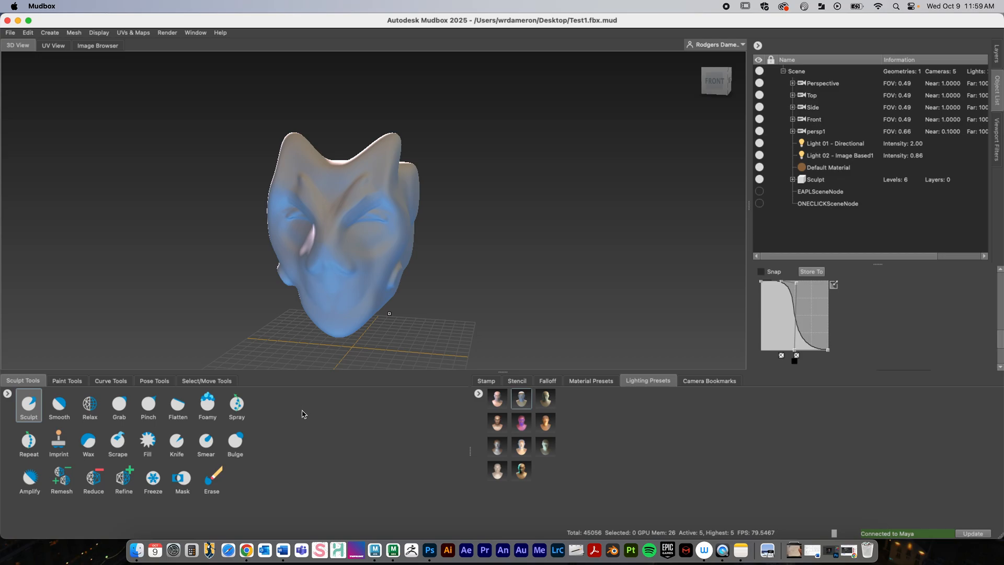
Select the Knife brush and set its size to 40.45 for working on the lower face
{"action": "left_click", "coordinate": [176, 441]}
{"action": "left_click_drag", "start_coordinate": [397, 272], "coordinate": [374, 258], "text": "alt"}
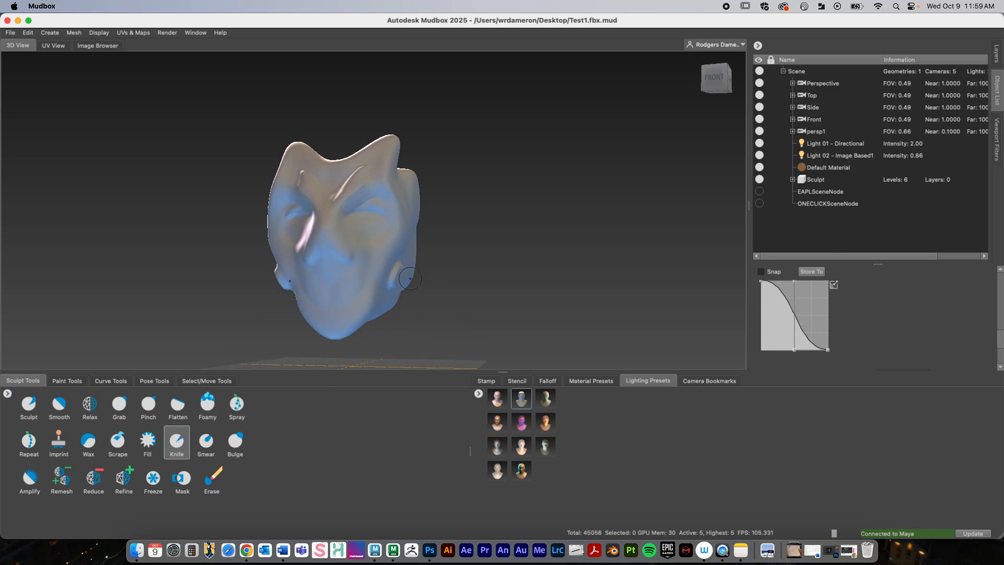
{"action": "right_click_drag", "start_coordinate": [368, 279], "coordinate": [635, 240], "text": "alt"}
{"action": "mouse_move", "coordinate": [361, 335]}
{"action": "middle_mouse_down", "text": "alt"}
{"action": "mouse_move", "coordinate": [392, 208]}
{"action": "mouse_move", "coordinate": [393, 228]}
{"action": "middle_mouse_up", "text": "alt"}
{"action": "right_click", "coordinate": [390, 230]}
{"action": "left_click_drag", "start_coordinate": [369, 231], "coordinate": [297, 232]}
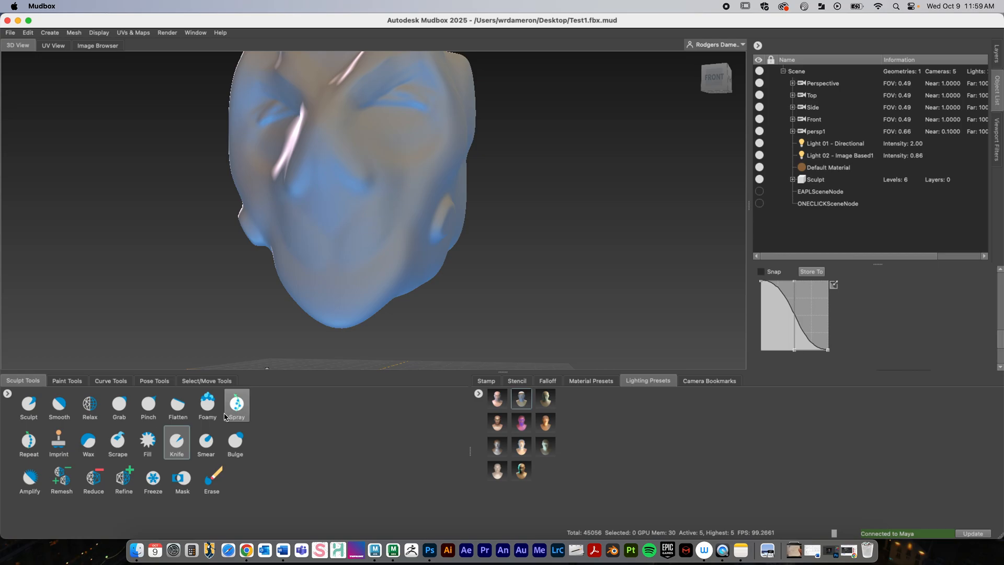
Turn off the Knife brush's stamp image and carve mirrored diagonal strokes down both cheeks
{"action": "mouse_move", "coordinate": [1000, 339]}
{"action": "left_mouse_down"}
{"action": "mouse_move", "coordinate": [1000, 275]}
{"action": "mouse_move", "coordinate": [1000, 304]}
{"action": "mouse_move", "coordinate": [1000, 286]}
{"action": "left_mouse_up"}
{"action": "left_click", "coordinate": [761, 305]}
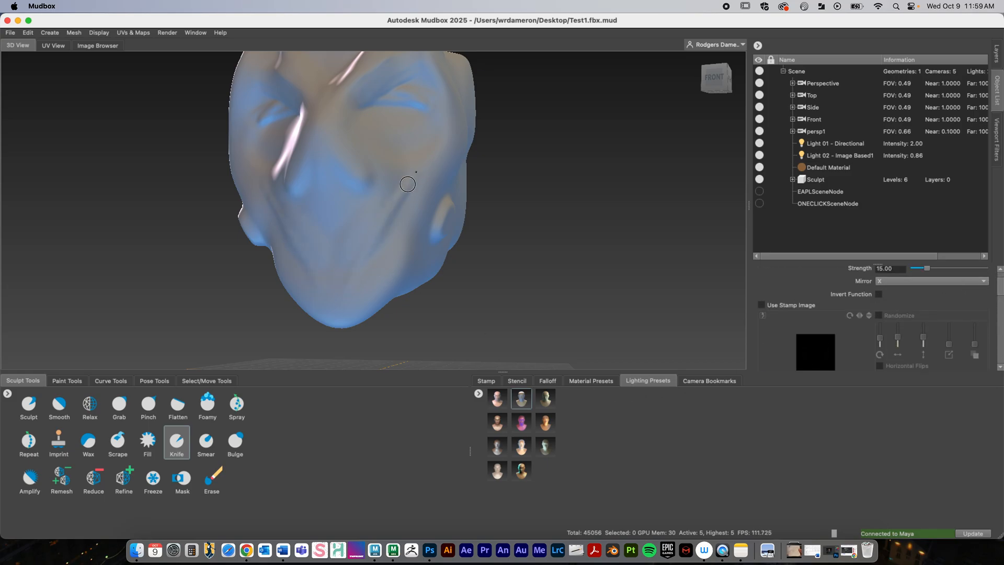
{"action": "left_click_drag", "start_coordinate": [587, 251], "coordinate": [588, 277], "text": "alt"}
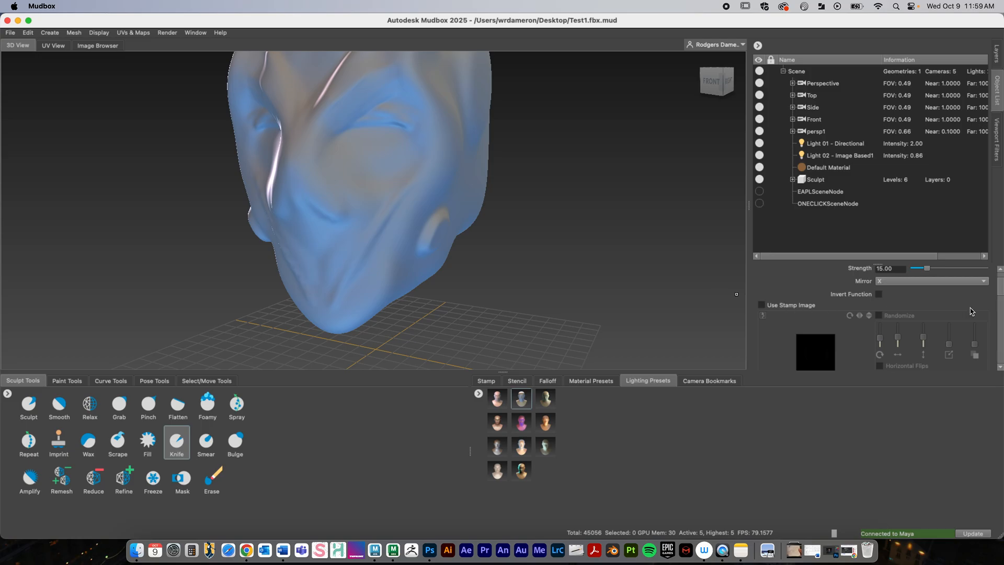
Switch the Knife brush's stamp image on to inspect it, and switch it off again
{"action": "left_click_drag", "start_coordinate": [1000, 295], "coordinate": [999, 285]}
{"action": "left_click", "coordinate": [761, 332]}
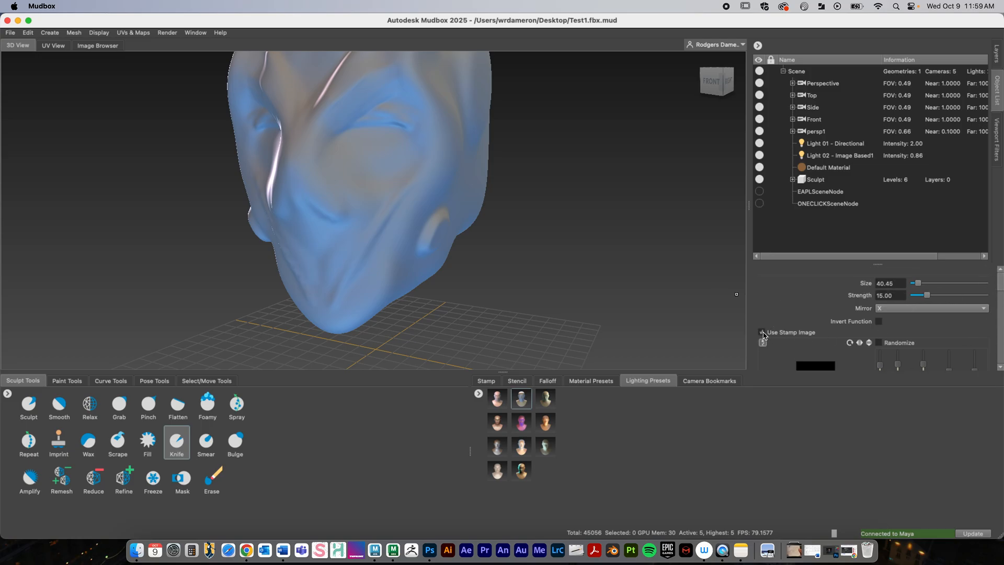
{"action": "left_click", "coordinate": [177, 444]}
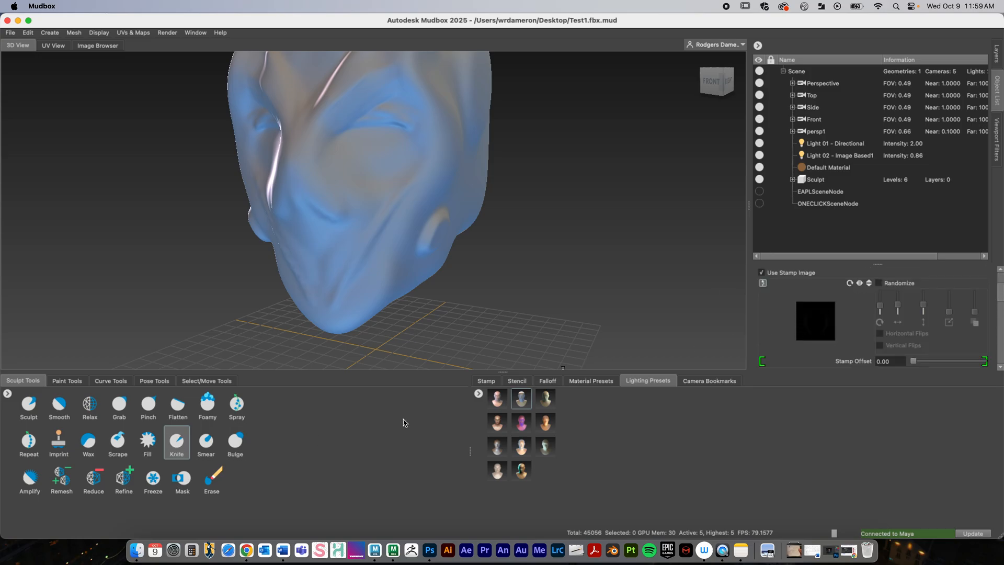
{"action": "scroll", "coordinate": [983, 301], "scroll_direction": "up", "scroll_amount": 3}
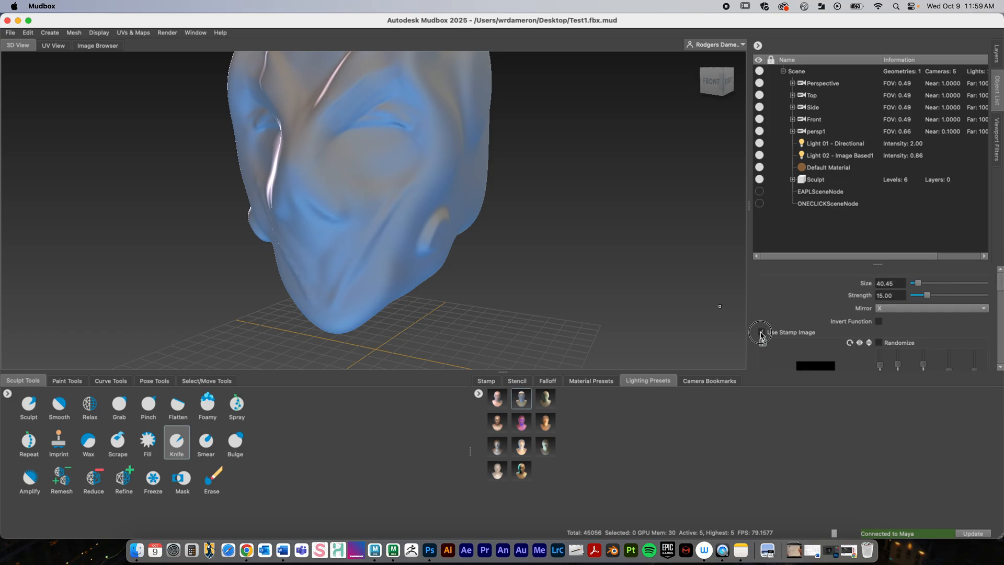
{"action": "left_click", "coordinate": [762, 333]}
Turn on Invert Function for the Knife brush and draw crossing mirrored diagonal strokes on the back of the head
{"action": "left_click_drag", "start_coordinate": [562, 227], "coordinate": [524, 256], "text": "alt"}
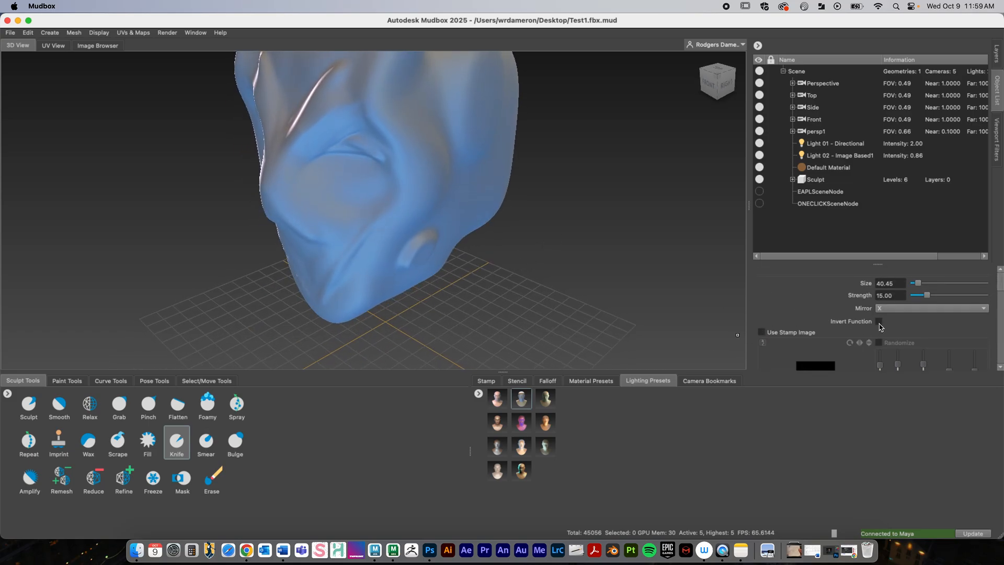
{"action": "mouse_move", "coordinate": [543, 188]}
{"action": "left_mouse_down", "text": "alt"}
{"action": "mouse_move", "coordinate": [470, 213]}
{"action": "mouse_move", "coordinate": [365, 225]}
{"action": "left_mouse_up", "text": "alt"}
{"action": "right_click_drag", "start_coordinate": [564, 234], "coordinate": [504, 238], "text": "alt"}
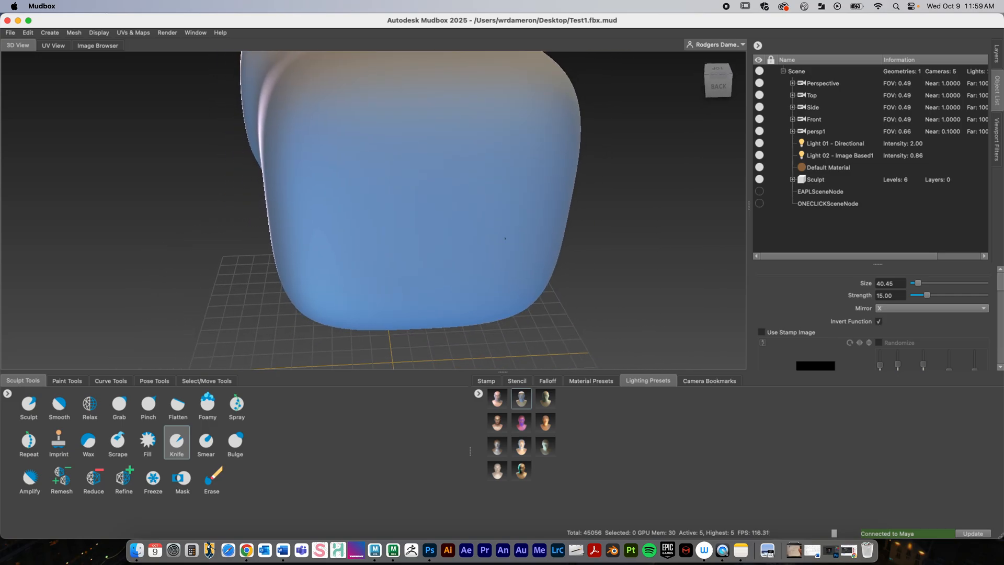
{"action": "left_click_drag", "start_coordinate": [564, 267], "coordinate": [637, 248], "text": "alt"}
{"action": "middle_click_drag", "start_coordinate": [636, 249], "coordinate": [690, 264], "text": "alt"}
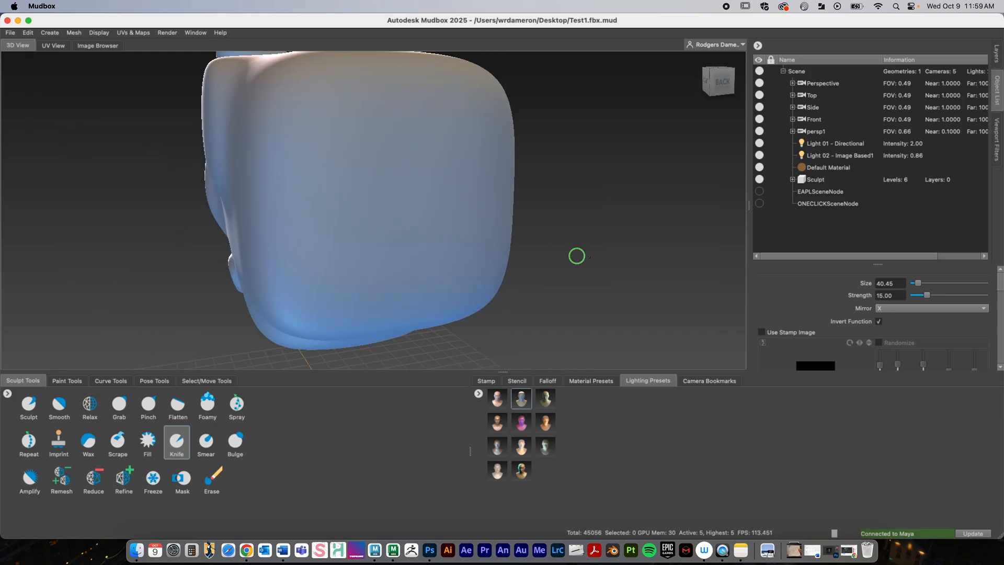
{"action": "right_click_drag", "start_coordinate": [575, 256], "coordinate": [382, 232], "text": "alt"}
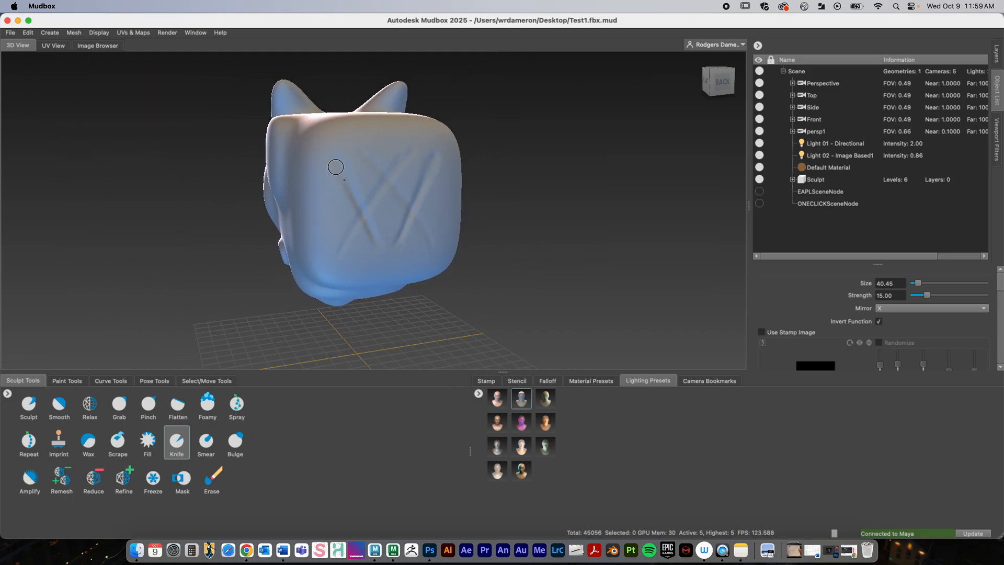
Use the Pinch brush at size 198.22 to tighten the two long diagonal strokes on the back of the head
{"action": "mouse_move", "coordinate": [473, 245]}
{"action": "left_mouse_down", "text": "alt"}
{"action": "mouse_move", "coordinate": [544, 248]}
{"action": "mouse_move", "coordinate": [337, 345]}
{"action": "mouse_move", "coordinate": [251, 340]}
{"action": "left_mouse_up", "text": "alt"}
{"action": "left_click_drag", "start_coordinate": [441, 273], "coordinate": [463, 270], "text": "alt"}
{"action": "right_click_drag", "start_coordinate": [353, 252], "coordinate": [534, 241], "text": "alt"}
{"action": "middle_click_drag", "start_coordinate": [518, 246], "coordinate": [504, 251], "text": "alt"}
{"action": "left_click", "coordinate": [149, 404]}
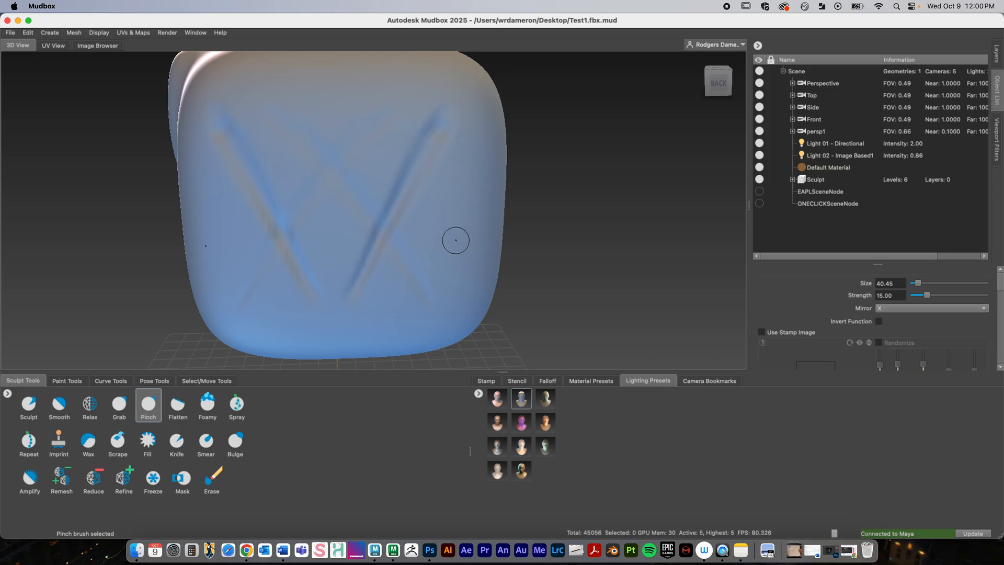
{"action": "mouse_move", "coordinate": [455, 237]}
{"action": "left_mouse_down", "text": "alt"}
{"action": "mouse_move", "coordinate": [598, 221]}
{"action": "mouse_move", "coordinate": [475, 228]}
{"action": "mouse_move", "coordinate": [504, 238]}
{"action": "left_mouse_up", "text": "alt"}
{"action": "key", "text": "space"}
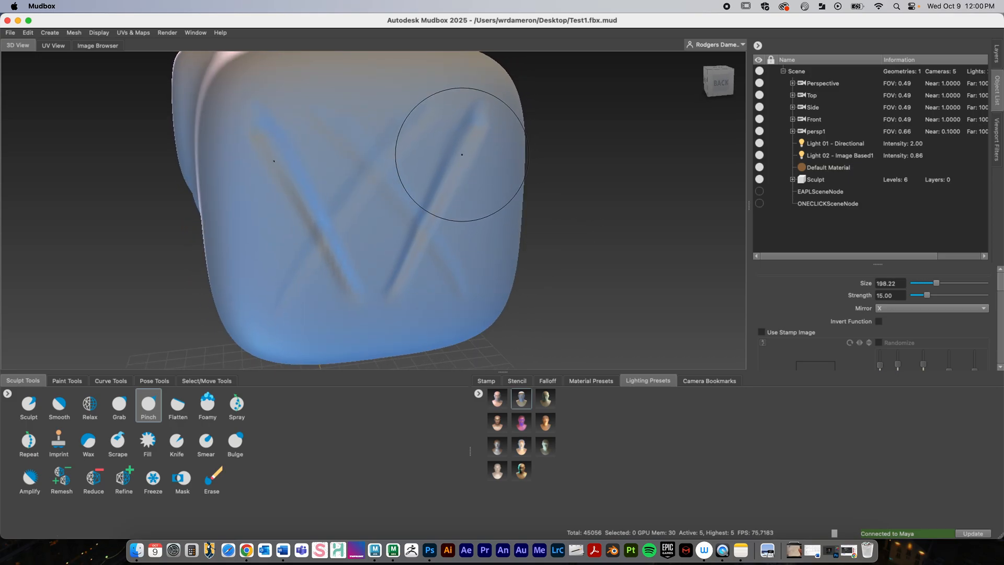
{"action": "left_click_drag", "start_coordinate": [469, 142], "coordinate": [460, 160]}
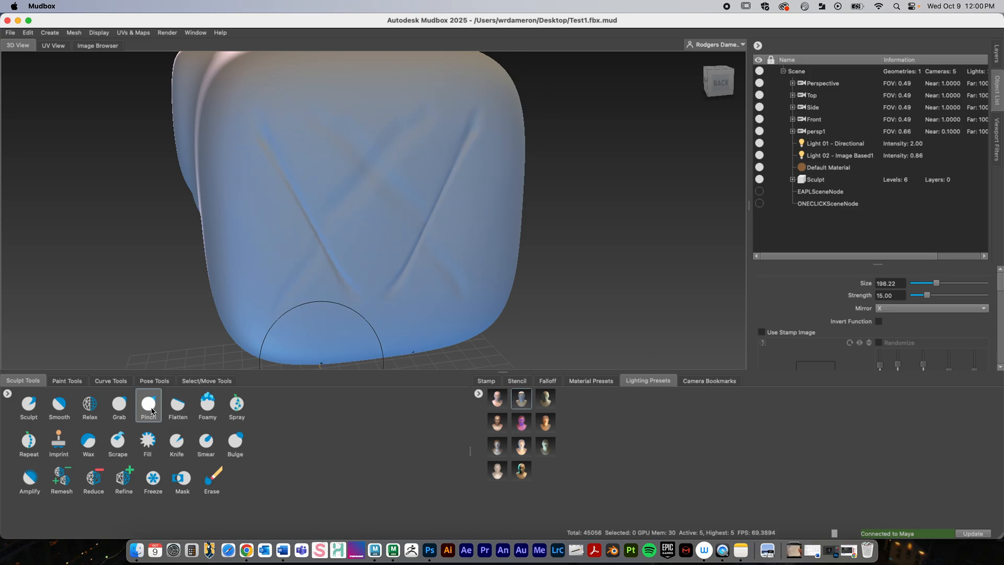
Use the inverted Knife brush at size 23.67 to draw a mirrored V between the pinched lines on the back
{"action": "left_click", "coordinate": [172, 441]}
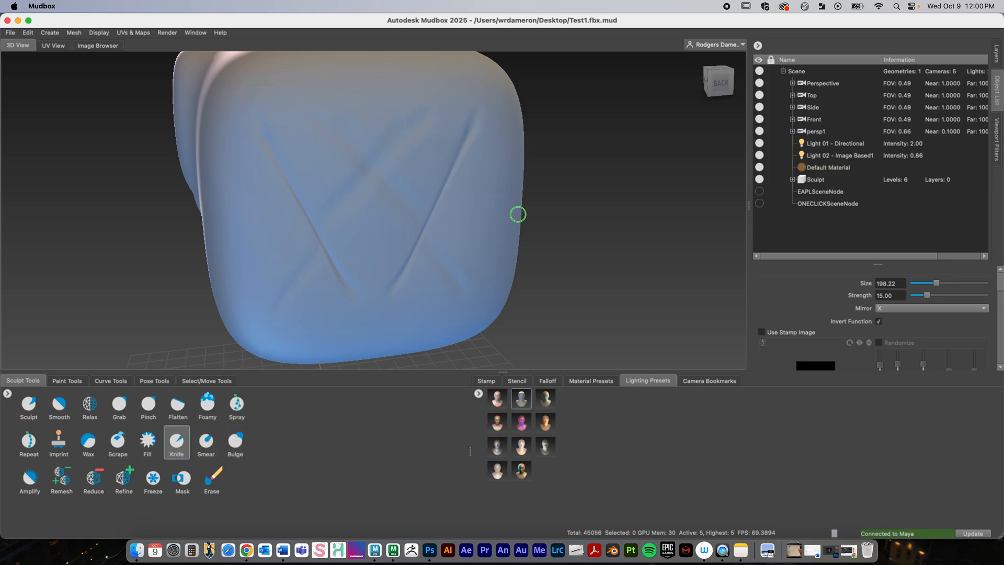
{"action": "right_click_drag", "start_coordinate": [518, 214], "coordinate": [373, 229], "text": "alt"}
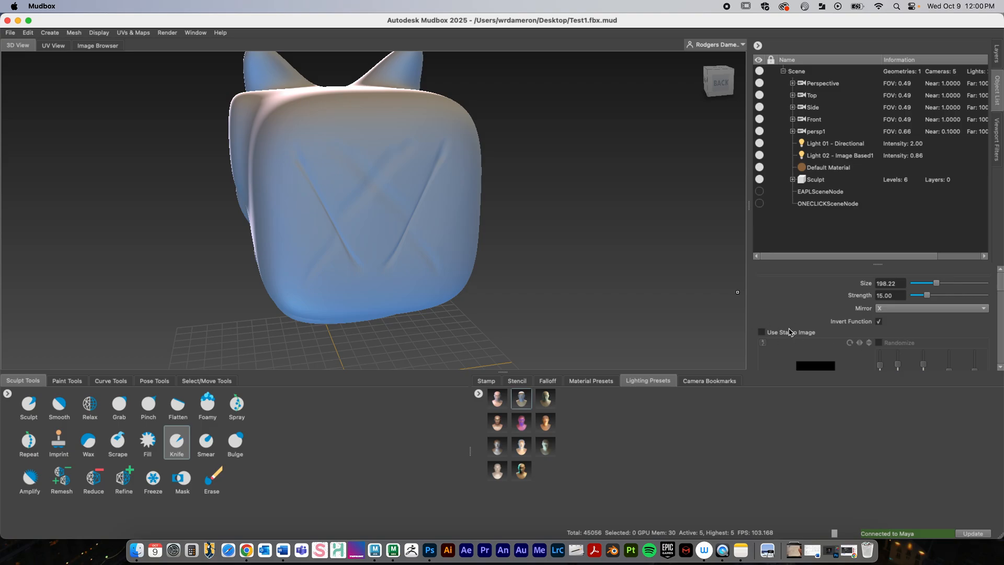
{"action": "right_click", "coordinate": [325, 209]}
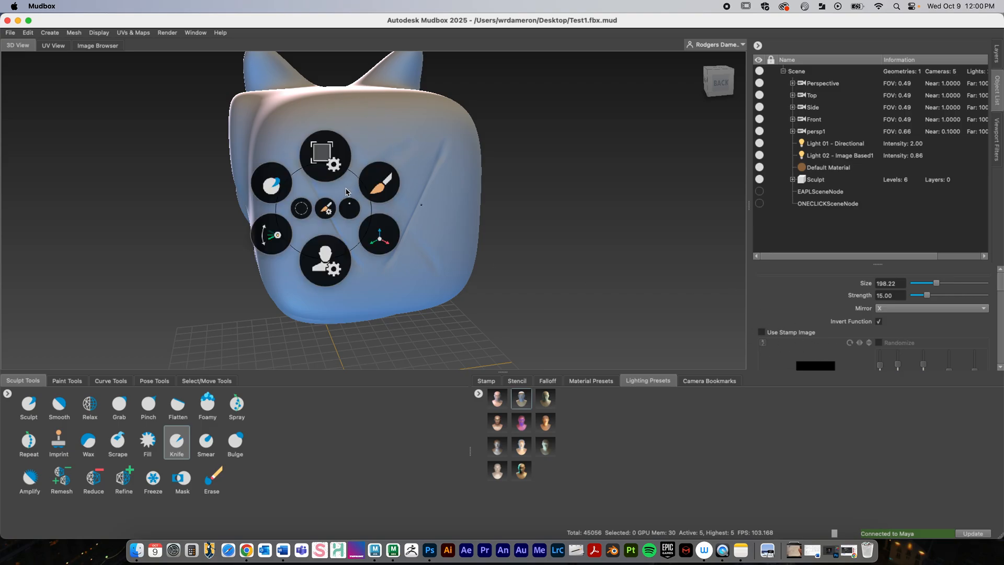
{"action": "left_click_drag", "start_coordinate": [305, 211], "coordinate": [307, 225]}
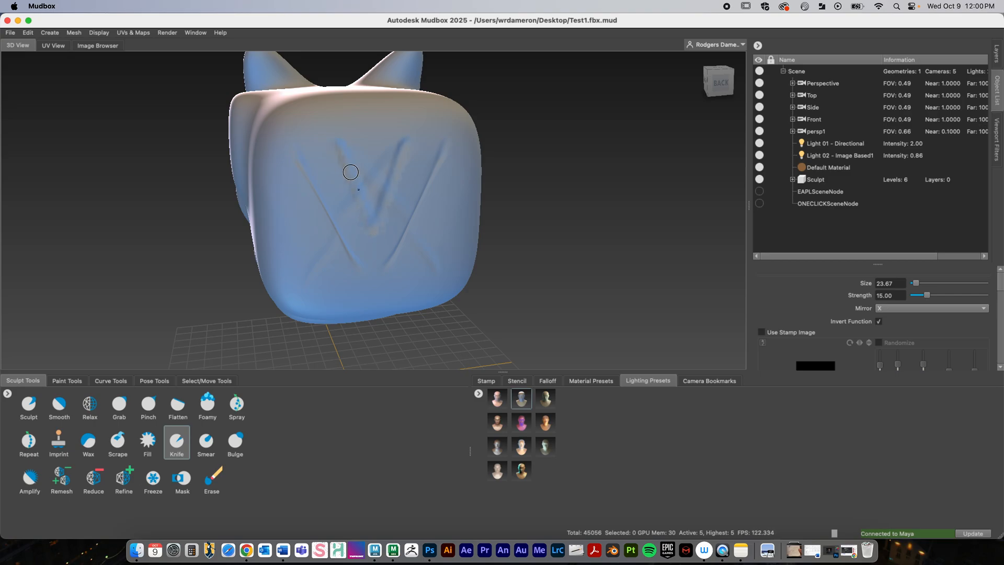
{"action": "left_click_drag", "start_coordinate": [347, 148], "coordinate": [542, 222], "text": "alt"}
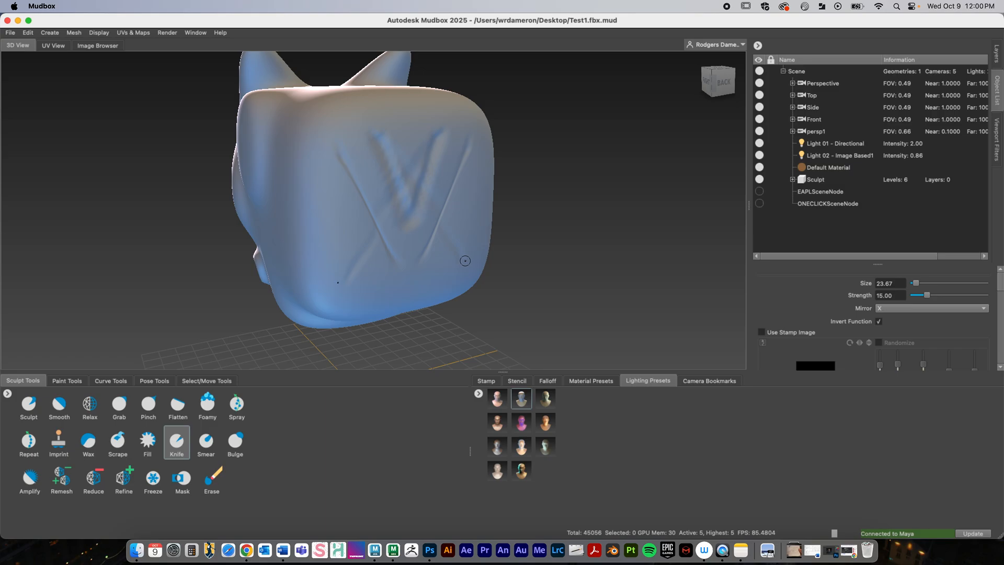
Try crossed Knife strokes on the side of the head at size 15.20 and strength 92.14, and undo the last stroke
{"action": "left_click_drag", "start_coordinate": [475, 292], "coordinate": [398, 236], "text": "alt"}
{"action": "mouse_move", "coordinate": [328, 209]}
{"action": "left_mouse_down"}
{"action": "mouse_move", "coordinate": [370, 195]}
{"action": "mouse_move", "coordinate": [391, 161]}
{"action": "left_mouse_up"}
{"action": "left_click_drag", "start_coordinate": [500, 179], "coordinate": [588, 147], "text": "alt"}
{"action": "right_click_drag", "start_coordinate": [470, 193], "coordinate": [601, 177], "text": "alt"}
{"action": "left_click_drag", "start_coordinate": [601, 178], "coordinate": [568, 203], "text": "alt"}
{"action": "middle_click_drag", "start_coordinate": [568, 204], "coordinate": [590, 199], "text": "alt"}
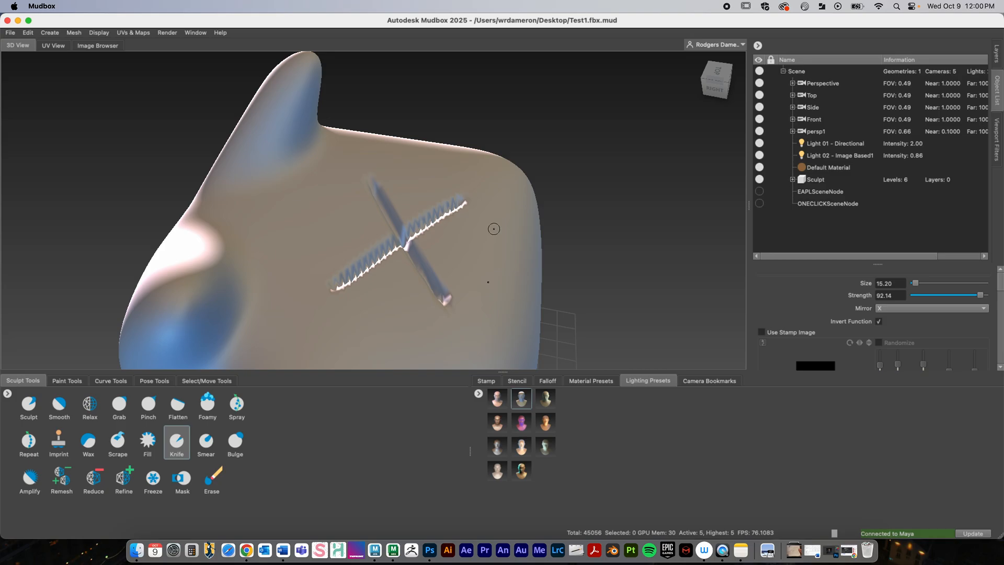
{"action": "left_click", "coordinate": [28, 32]}
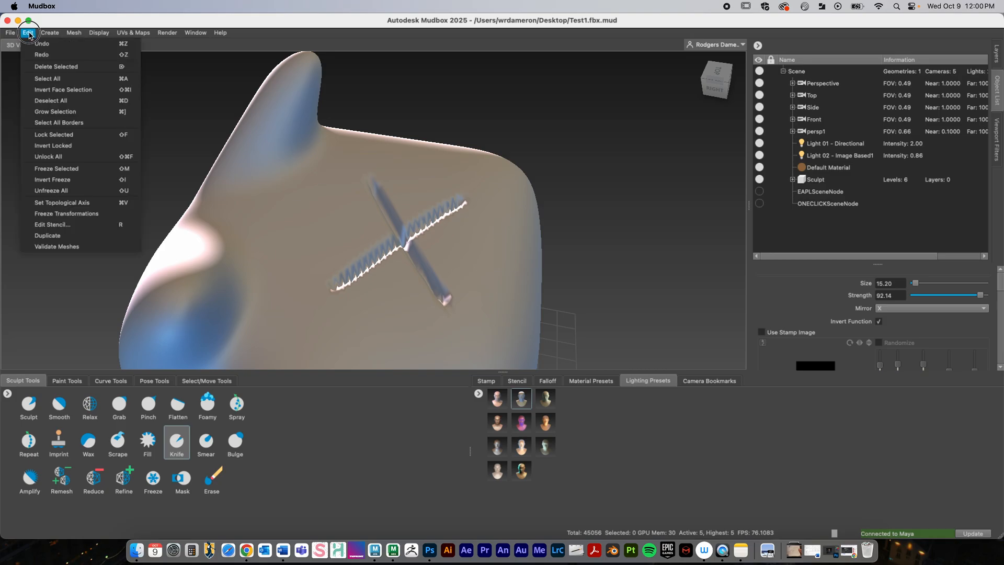
{"action": "left_click", "coordinate": [41, 50]}
Try crossed Knife strokes over the top of the head at size 35.92 and strength 25.12, and undo them
{"action": "left_click_drag", "start_coordinate": [446, 208], "coordinate": [445, 231]}
{"action": "key", "text": "space"}
{"action": "key", "text": "space"}
{"action": "mouse_move", "coordinate": [338, 305]}
{"action": "left_mouse_down"}
{"action": "mouse_move", "coordinate": [377, 237]}
{"action": "mouse_move", "coordinate": [416, 207]}
{"action": "mouse_move", "coordinate": [576, 258]}
{"action": "mouse_move", "coordinate": [499, 258]}
{"action": "mouse_move", "coordinate": [394, 294]}
{"action": "left_mouse_up"}
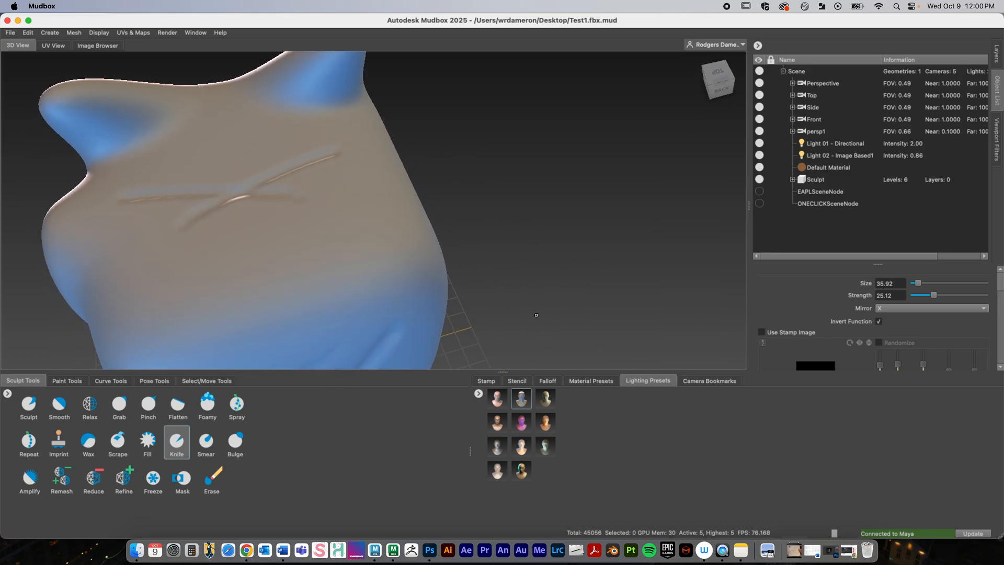
{"action": "mouse_move", "coordinate": [464, 226]}
{"action": "left_mouse_down", "text": "alt"}
{"action": "mouse_move", "coordinate": [475, 222]}
{"action": "mouse_move", "coordinate": [275, 204]}
{"action": "left_mouse_up", "text": "alt"}
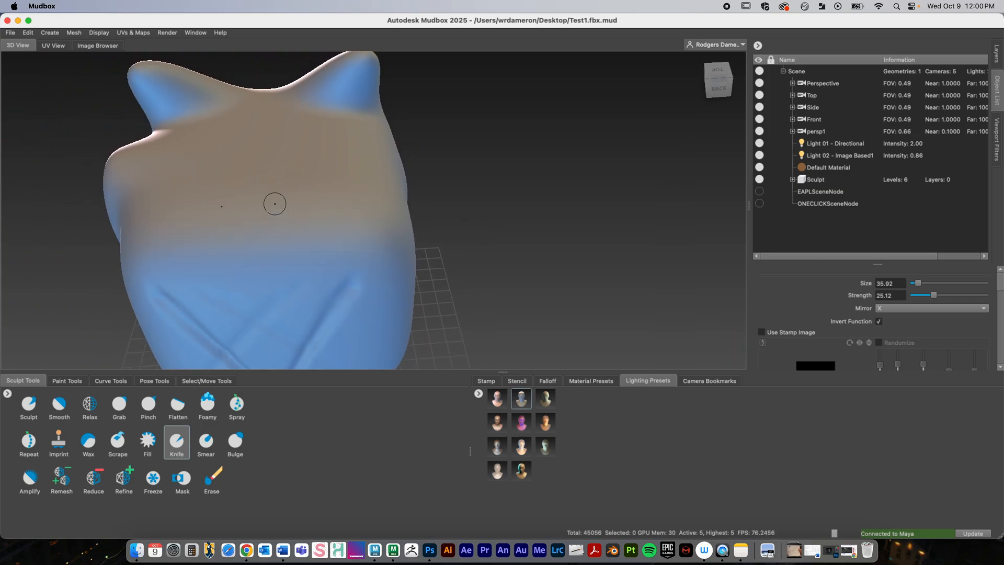
Cut a mirrored Knife cross on top of the head, tighten it with the Pinch brush at size 104.74, and raise Pinch strength to 30.28
{"action": "left_click_drag", "start_coordinate": [290, 150], "coordinate": [230, 212]}
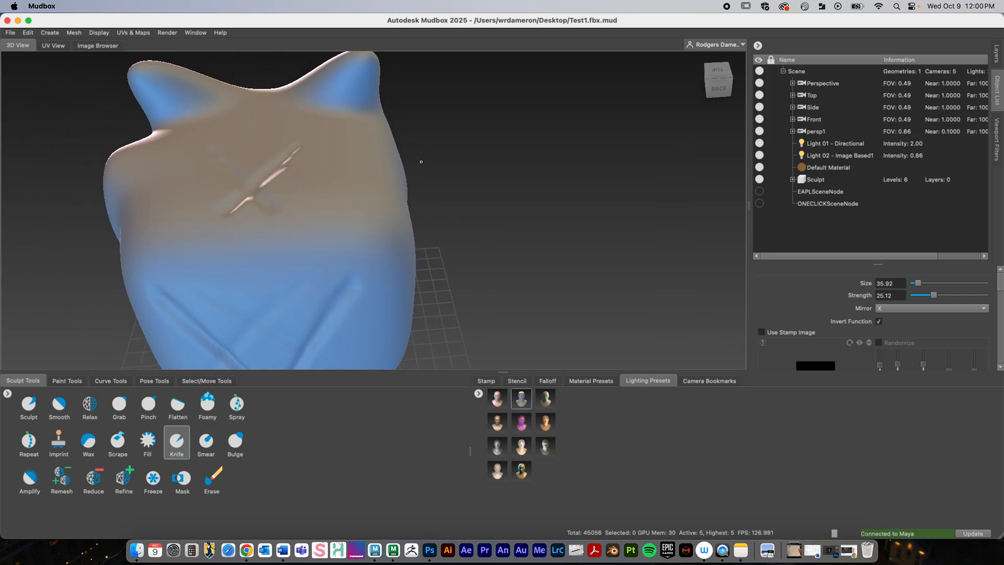
{"action": "mouse_move", "coordinate": [421, 162]}
{"action": "left_mouse_down", "text": "alt"}
{"action": "mouse_move", "coordinate": [541, 168]}
{"action": "mouse_move", "coordinate": [529, 190]}
{"action": "left_mouse_up", "text": "alt"}
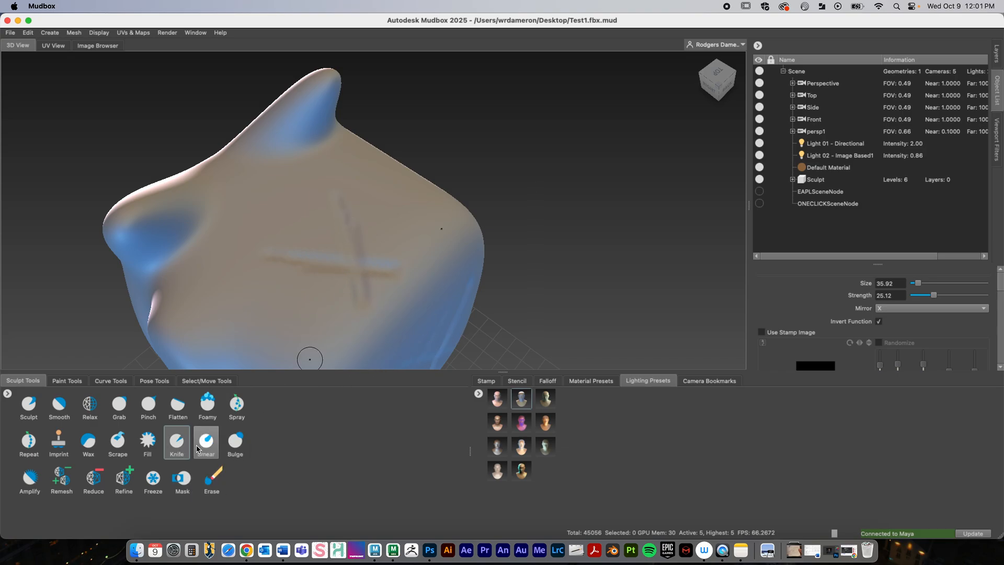
{"action": "left_click", "coordinate": [149, 406]}
{"action": "key", "text": "space"}
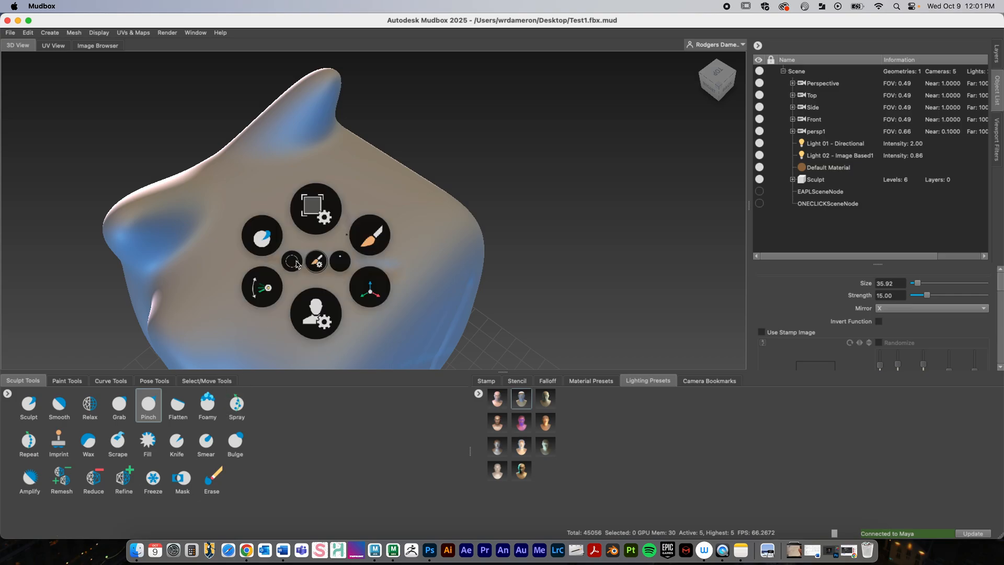
{"action": "mouse_move", "coordinate": [296, 264]}
{"action": "left_mouse_down"}
{"action": "mouse_move", "coordinate": [286, 258]}
{"action": "mouse_move", "coordinate": [377, 273]}
{"action": "mouse_move", "coordinate": [350, 293]}
{"action": "mouse_move", "coordinate": [345, 280]}
{"action": "left_mouse_up"}
{"action": "key", "text": "space"}
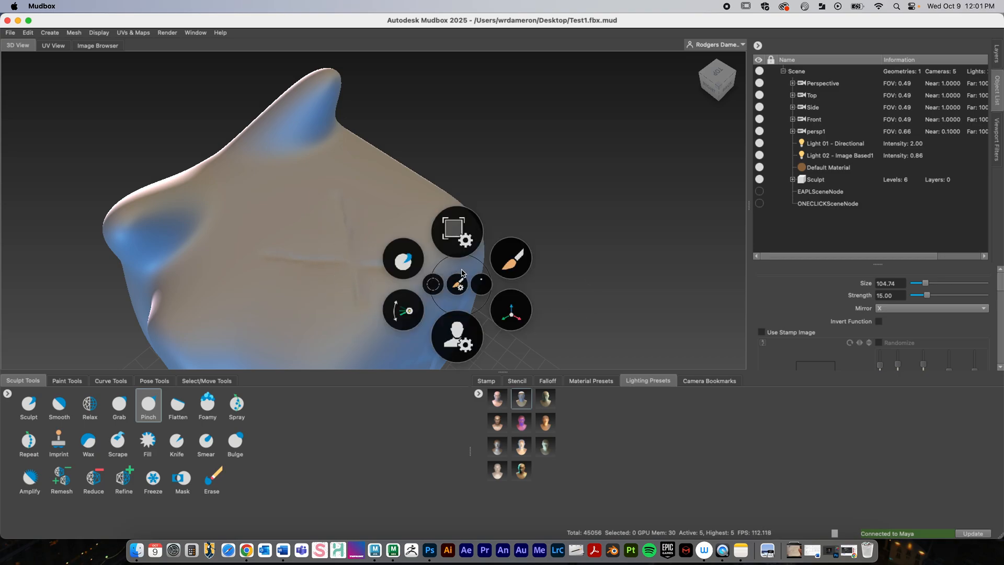
{"action": "left_click_drag", "start_coordinate": [481, 285], "coordinate": [487, 274]}
Examine the pinched cross on top of the head and the whole sculpt from the back and front
{"action": "mouse_move", "coordinate": [595, 247]}
{"action": "left_mouse_down", "text": "alt"}
{"action": "mouse_move", "coordinate": [534, 280]}
{"action": "mouse_move", "coordinate": [401, 246]}
{"action": "mouse_move", "coordinate": [475, 233]}
{"action": "mouse_move", "coordinate": [321, 240]}
{"action": "left_mouse_up", "text": "alt"}
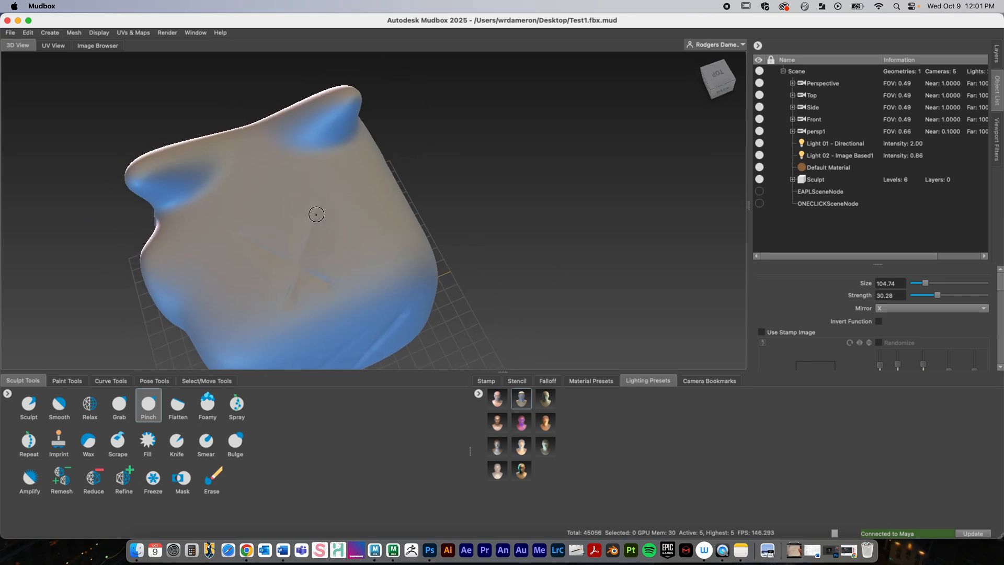
{"action": "right_click_drag", "start_coordinate": [320, 212], "coordinate": [722, 205], "text": "alt"}
{"action": "right_click_drag", "start_coordinate": [383, 235], "coordinate": [380, 234], "text": "alt"}
{"action": "right_click_drag", "start_coordinate": [463, 203], "coordinate": [154, 249], "text": "alt"}
{"action": "right_click_drag", "start_coordinate": [486, 228], "coordinate": [286, 231], "text": "alt"}
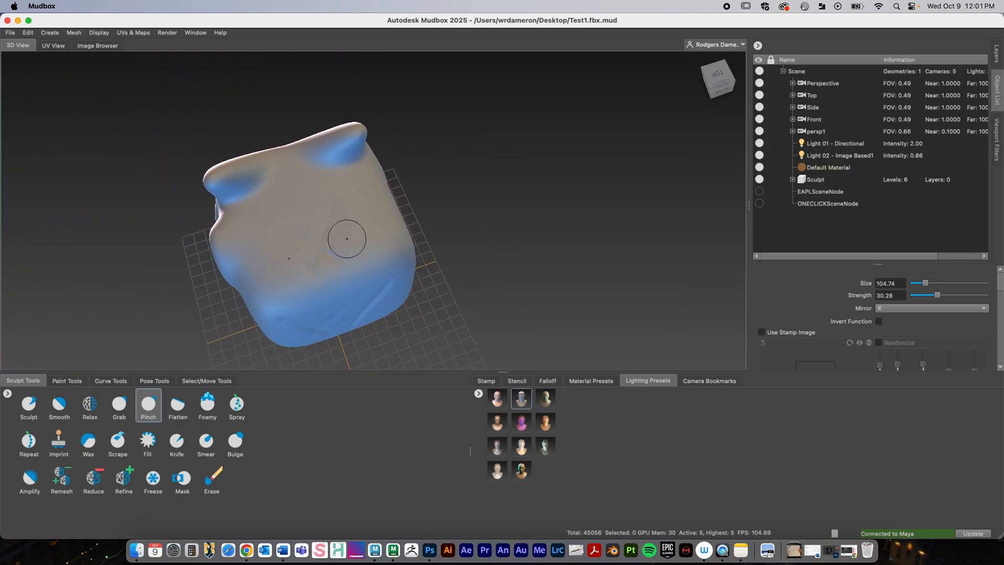
{"action": "left_click_drag", "start_coordinate": [348, 235], "coordinate": [529, 224], "text": "alt"}
{"action": "middle_click_drag", "start_coordinate": [528, 225], "coordinate": [493, 223], "text": "alt"}
{"action": "mouse_move", "coordinate": [492, 222]}
{"action": "left_mouse_down", "text": "alt"}
{"action": "mouse_move", "coordinate": [413, 233]}
{"action": "mouse_move", "coordinate": [575, 249]}
{"action": "mouse_move", "coordinate": [554, 242]}
{"action": "left_mouse_up", "text": "alt"}
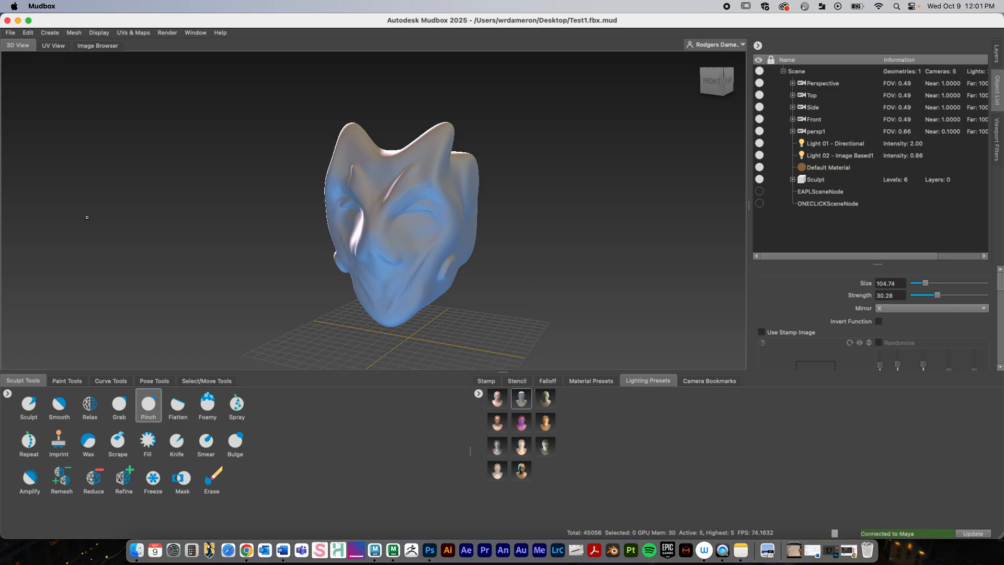
Save the scene to the Desktop under the new name Test1
{"action": "left_click", "coordinate": [10, 34]}
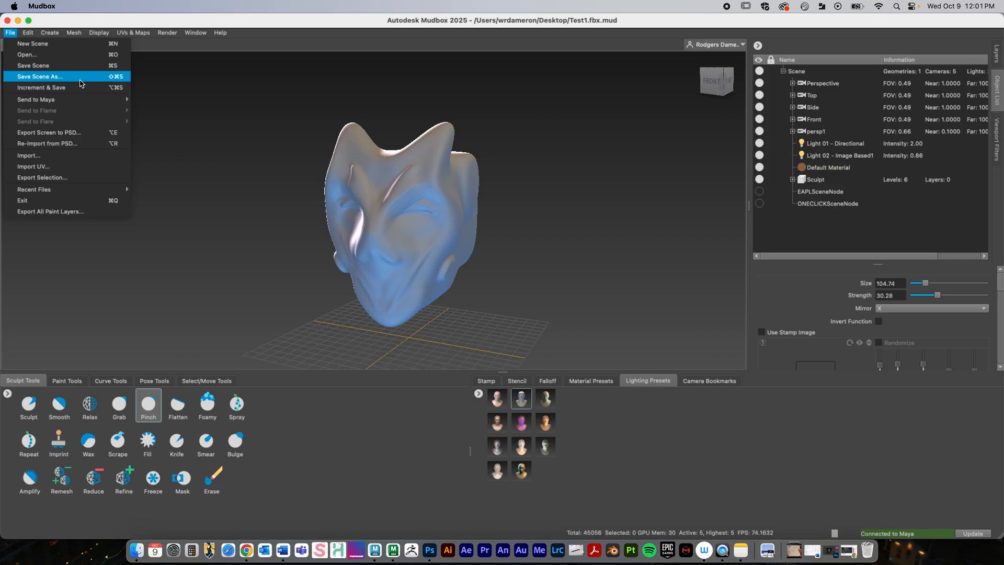
{"action": "left_click", "coordinate": [80, 82]}
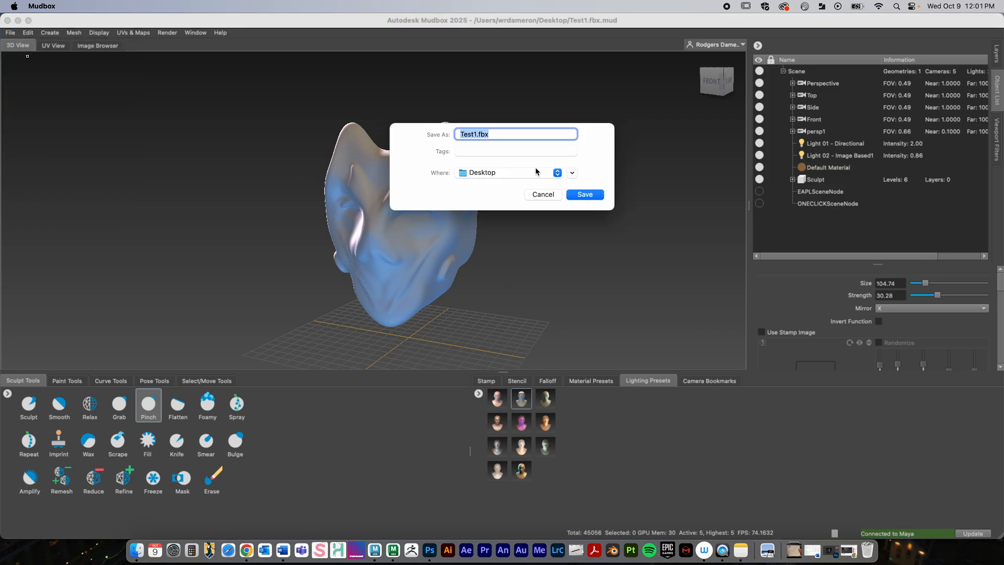
{"action": "left_click", "coordinate": [497, 135]}
{"action": "left_click", "coordinate": [599, 195]}
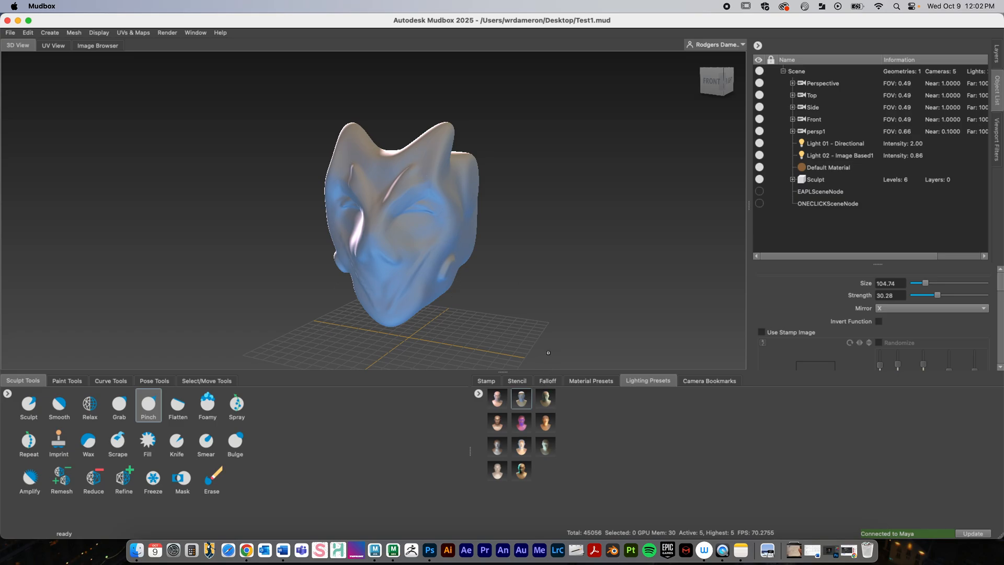
Show the wireframe overlay and examine the mesh density around the face, horns, and sides of the head
{"action": "key", "text": "w"}
{"action": "left_click_drag", "start_coordinate": [533, 294], "coordinate": [497, 298], "text": "alt"}
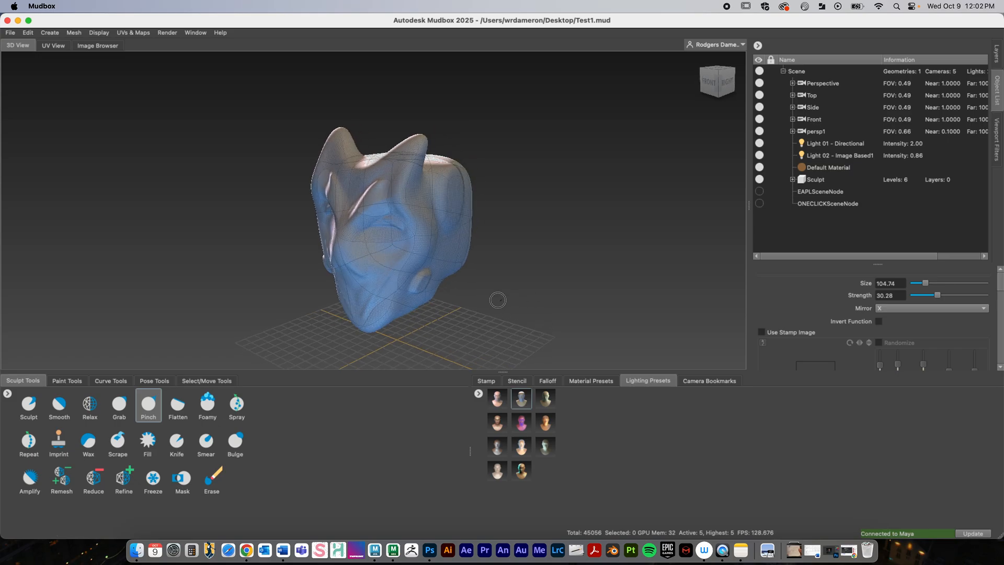
{"action": "right_click_drag", "start_coordinate": [377, 277], "coordinate": [704, 278], "text": "alt"}
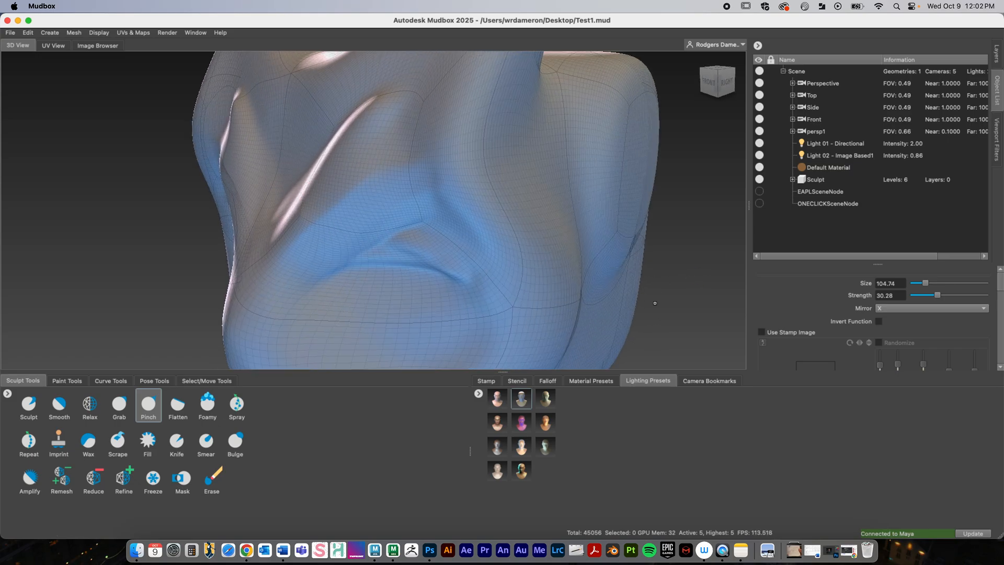
{"action": "mouse_move", "coordinate": [652, 298]}
{"action": "left_mouse_down", "text": "alt"}
{"action": "mouse_move", "coordinate": [656, 284]}
{"action": "mouse_move", "coordinate": [629, 265]}
{"action": "left_mouse_up", "text": "alt"}
{"action": "right_click_drag", "start_coordinate": [629, 265], "coordinate": [551, 256], "text": "alt"}
{"action": "mouse_move", "coordinate": [551, 256]}
{"action": "left_mouse_down", "text": "alt"}
{"action": "mouse_move", "coordinate": [551, 240]}
{"action": "mouse_move", "coordinate": [565, 258]}
{"action": "mouse_move", "coordinate": [545, 271]}
{"action": "mouse_move", "coordinate": [628, 274]}
{"action": "mouse_move", "coordinate": [547, 265]}
{"action": "mouse_move", "coordinate": [620, 257]}
{"action": "left_mouse_up", "text": "alt"}
{"action": "right_click_drag", "start_coordinate": [620, 257], "coordinate": [418, 245], "text": "alt"}
{"action": "mouse_move", "coordinate": [418, 246]}
{"action": "left_mouse_down", "text": "alt"}
{"action": "mouse_move", "coordinate": [594, 221]}
{"action": "mouse_move", "coordinate": [576, 246]}
{"action": "left_mouse_up", "text": "alt"}
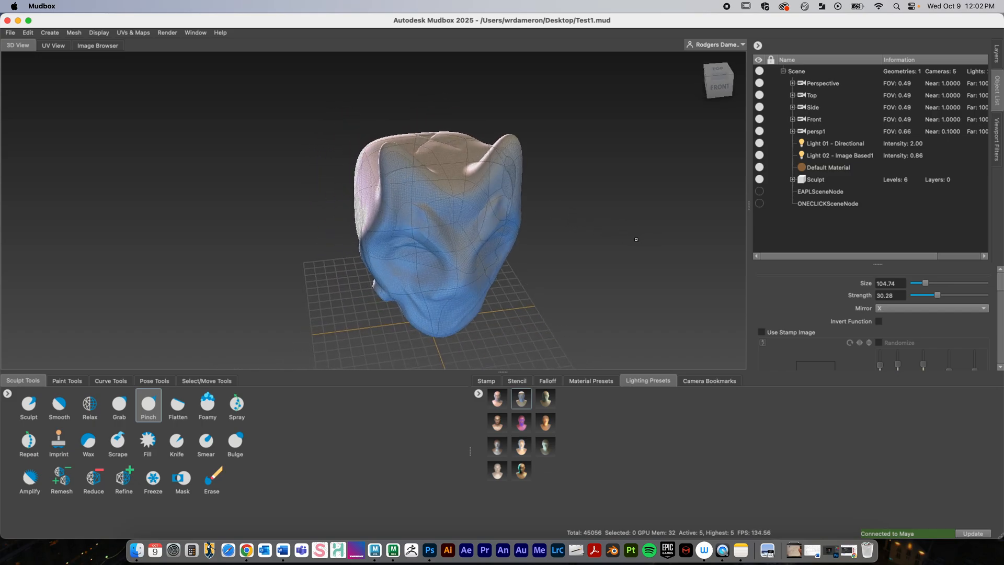
{"action": "right_click_drag", "start_coordinate": [576, 246], "coordinate": [670, 266], "text": "alt"}
{"action": "left_click_drag", "start_coordinate": [670, 266], "coordinate": [615, 260], "text": "alt"}
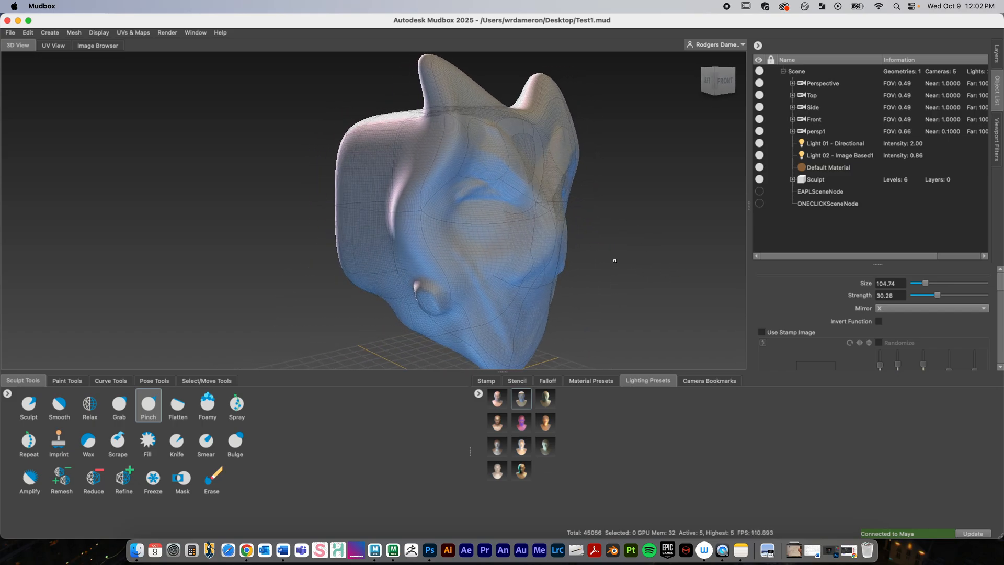
{"action": "middle_click_drag", "start_coordinate": [608, 229], "coordinate": [439, 238], "text": "alt"}
{"action": "mouse_move", "coordinate": [439, 238]}
{"action": "left_mouse_down", "text": "alt"}
{"action": "mouse_move", "coordinate": [531, 235]}
{"action": "mouse_move", "coordinate": [487, 256]}
{"action": "mouse_move", "coordinate": [519, 257]}
{"action": "mouse_move", "coordinate": [495, 272]}
{"action": "left_mouse_up", "text": "alt"}
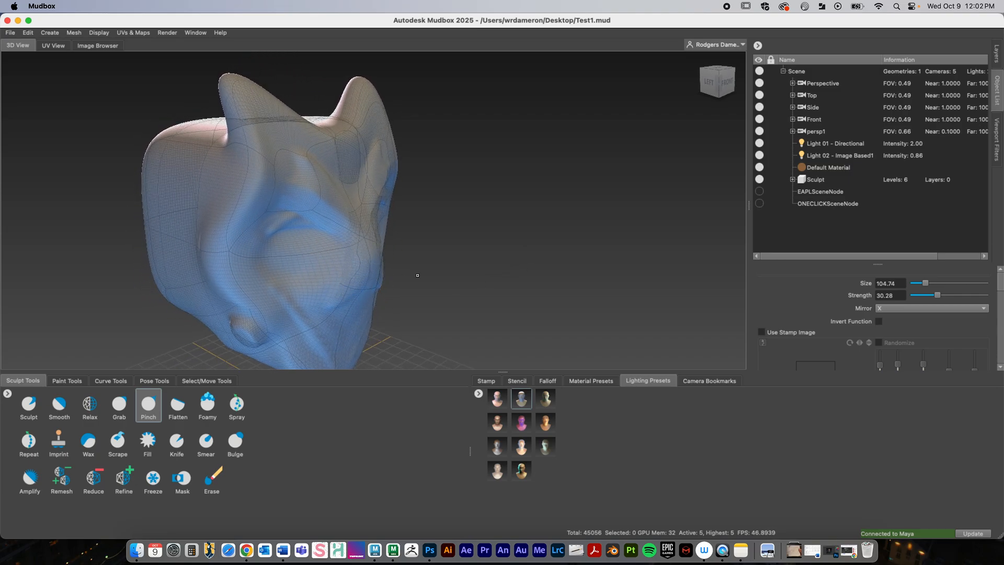
{"action": "mouse_move", "coordinate": [416, 273]}
{"action": "left_mouse_down", "text": "alt"}
{"action": "mouse_move", "coordinate": [431, 274]}
{"action": "mouse_move", "coordinate": [352, 253]}
{"action": "left_mouse_up", "text": "alt"}
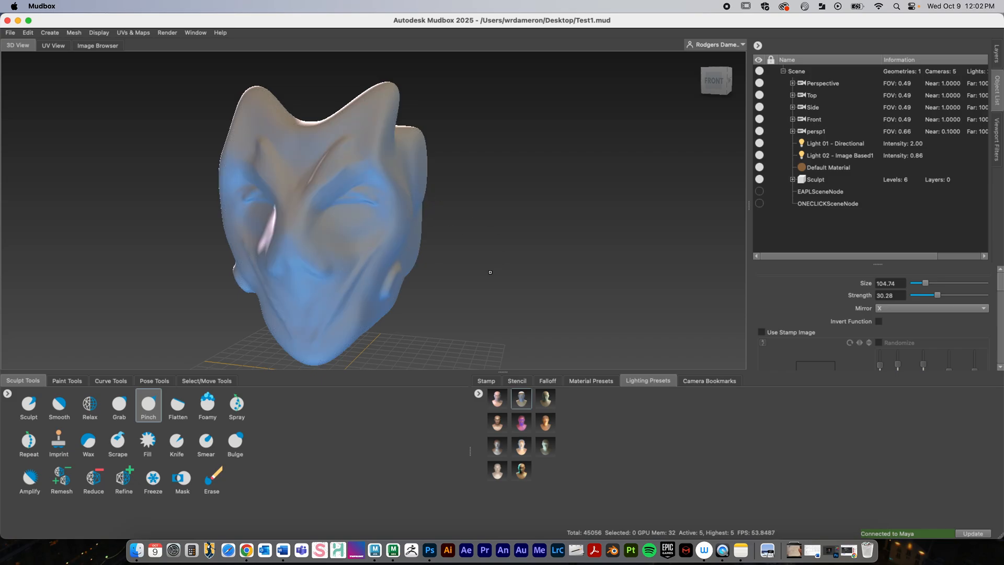
{"action": "left_click", "coordinate": [11, 35]}
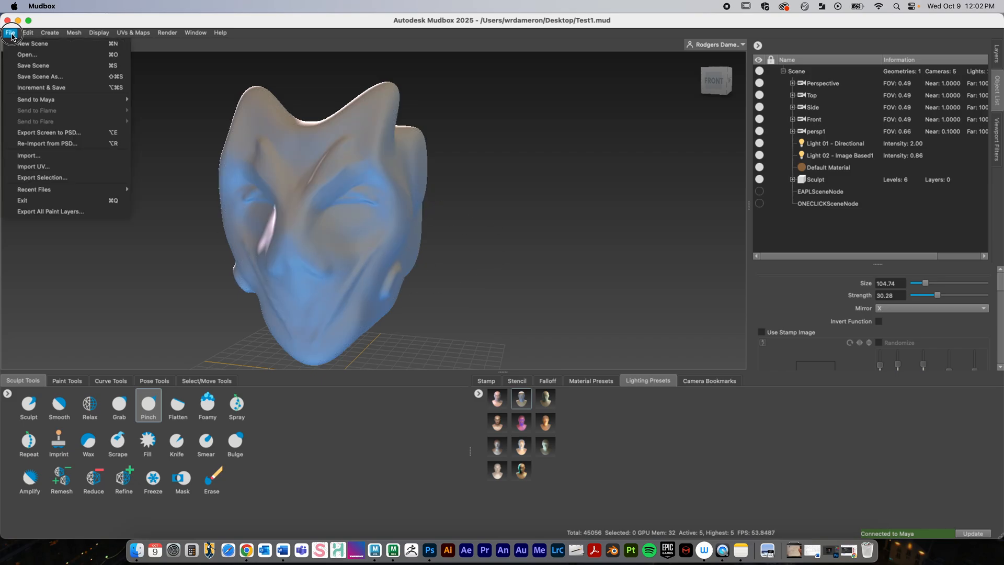
{"action": "left_click", "coordinate": [108, 99]}
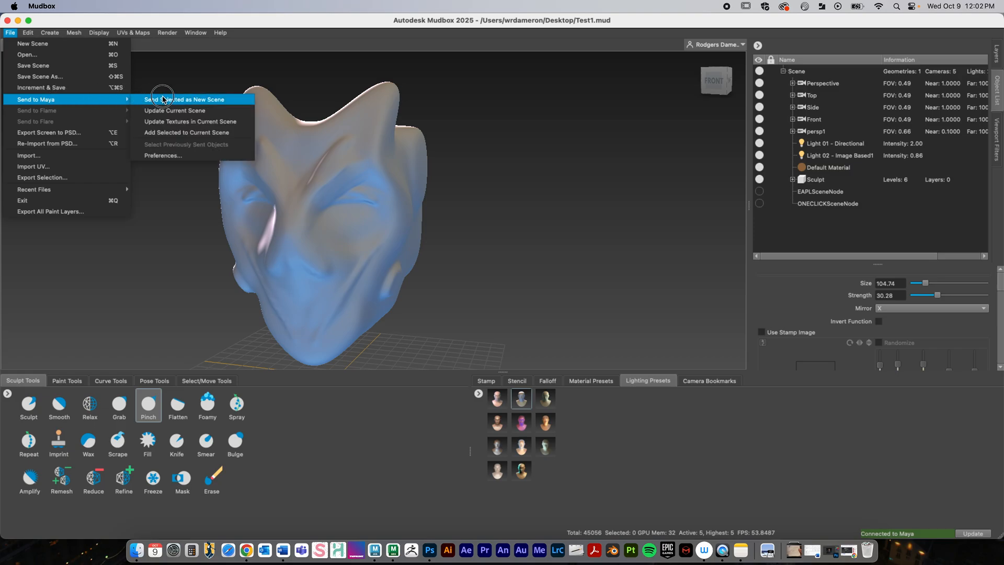
{"action": "left_click", "coordinate": [163, 100]}
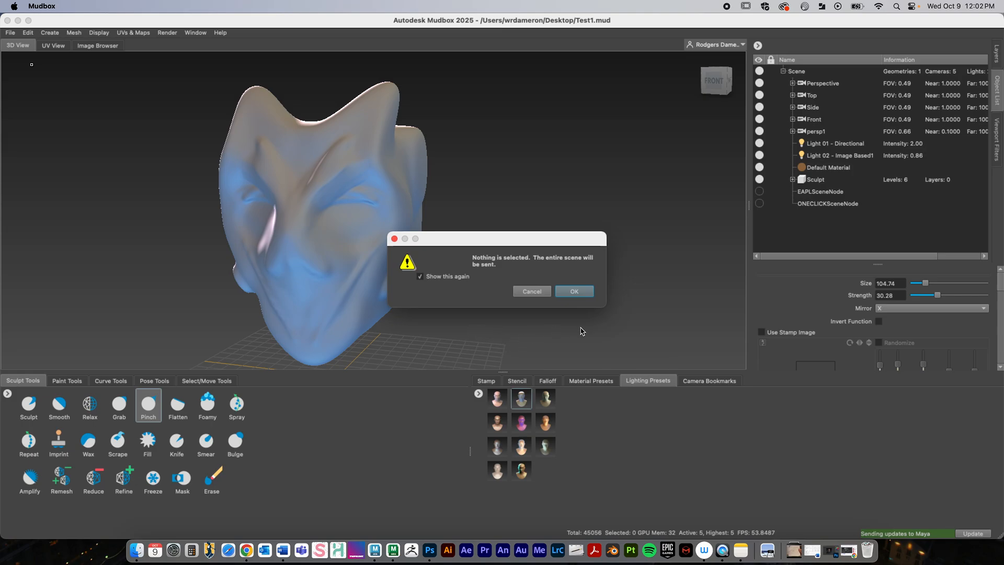
{"action": "left_click", "coordinate": [540, 293]}
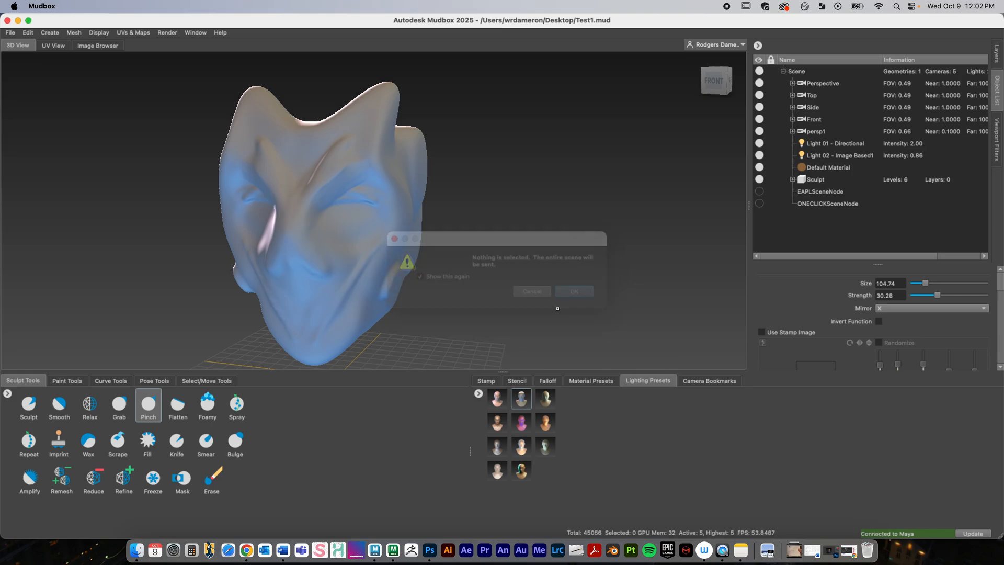
Select the Sculpt mesh and try to send it to Maya as a new scene
{"action": "left_click", "coordinate": [820, 180]}
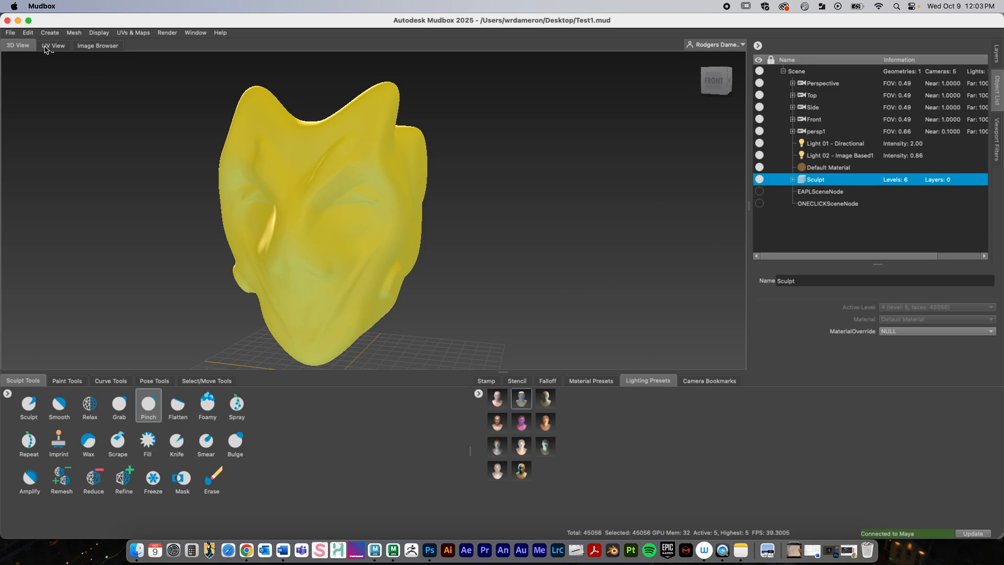
{"action": "left_click", "coordinate": [10, 32]}
{"action": "mouse_move", "coordinate": [63, 100]}
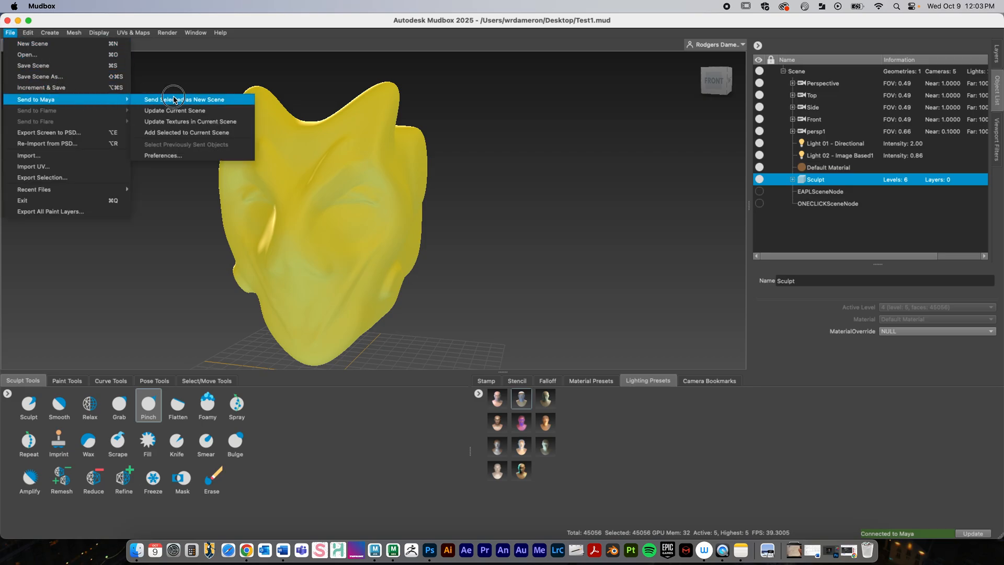
{"action": "left_click", "coordinate": [197, 100]}
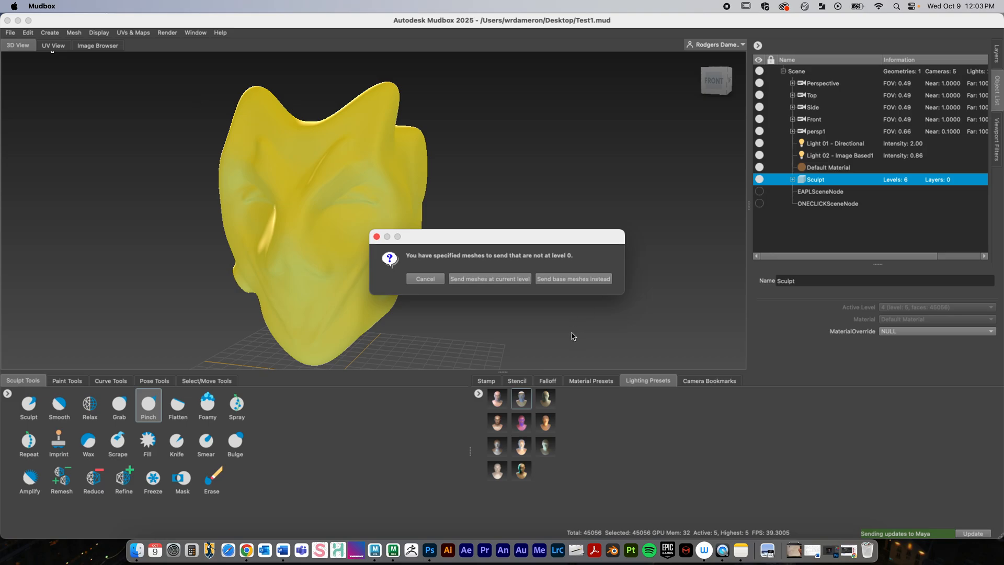
{"action": "left_click", "coordinate": [425, 278]}
Expand the Sculpt mesh's subdivision levels and select level_5
{"action": "left_click", "coordinate": [793, 179]}
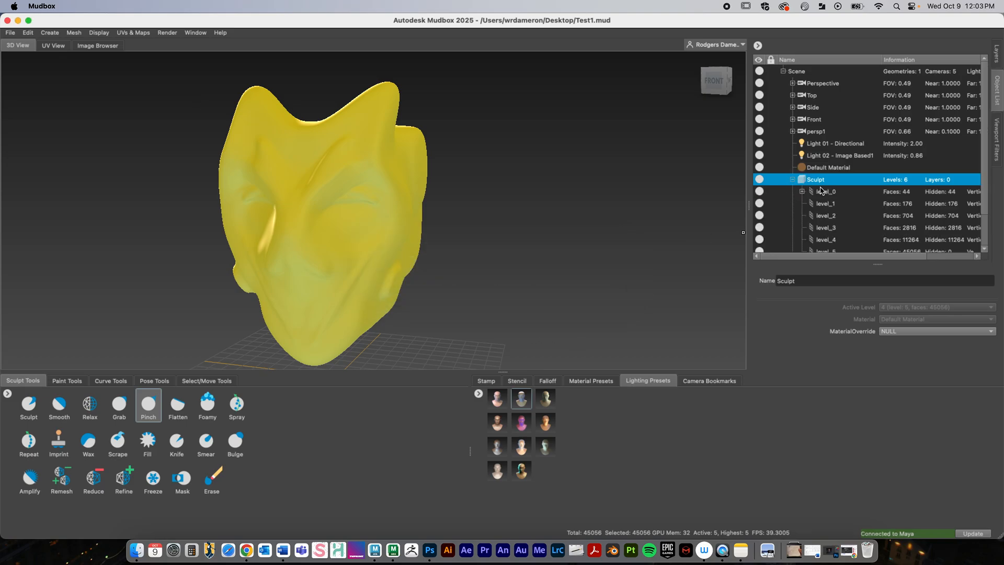
{"action": "left_click_drag", "start_coordinate": [984, 179], "coordinate": [983, 222]}
{"action": "left_click", "coordinate": [837, 215]}
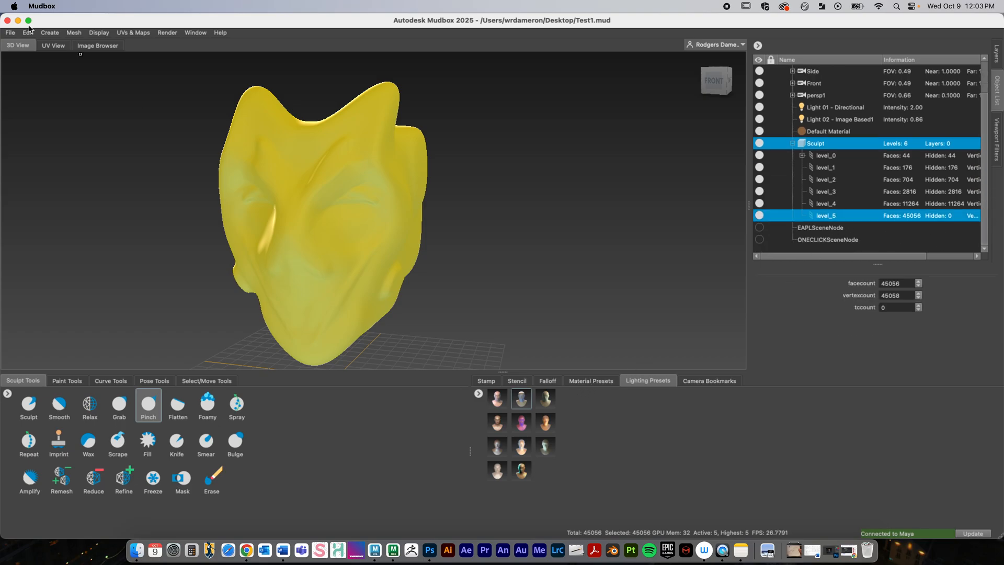
{"action": "left_click", "coordinate": [10, 33]}
{"action": "mouse_move", "coordinate": [54, 99]}
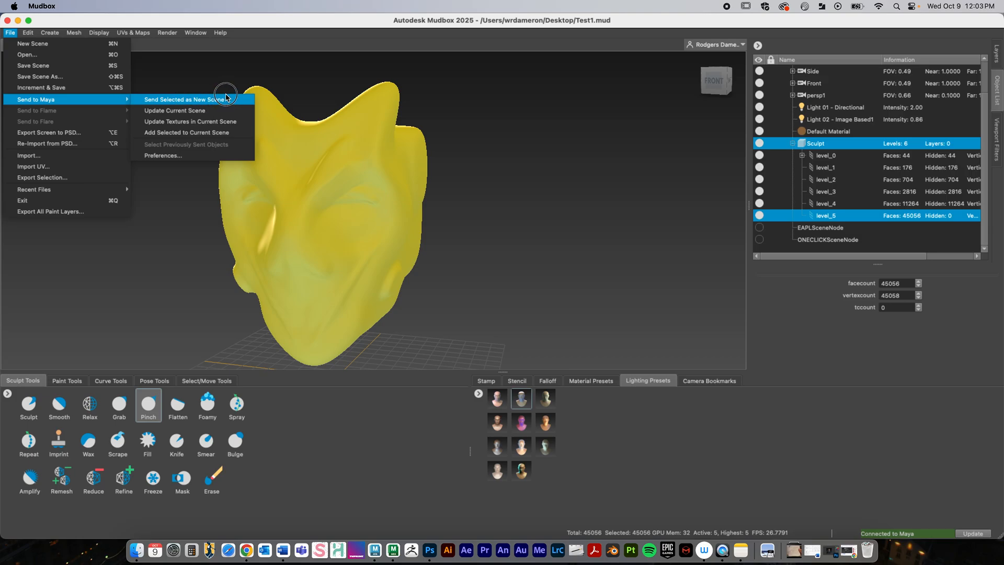
{"action": "left_click", "coordinate": [224, 99]}
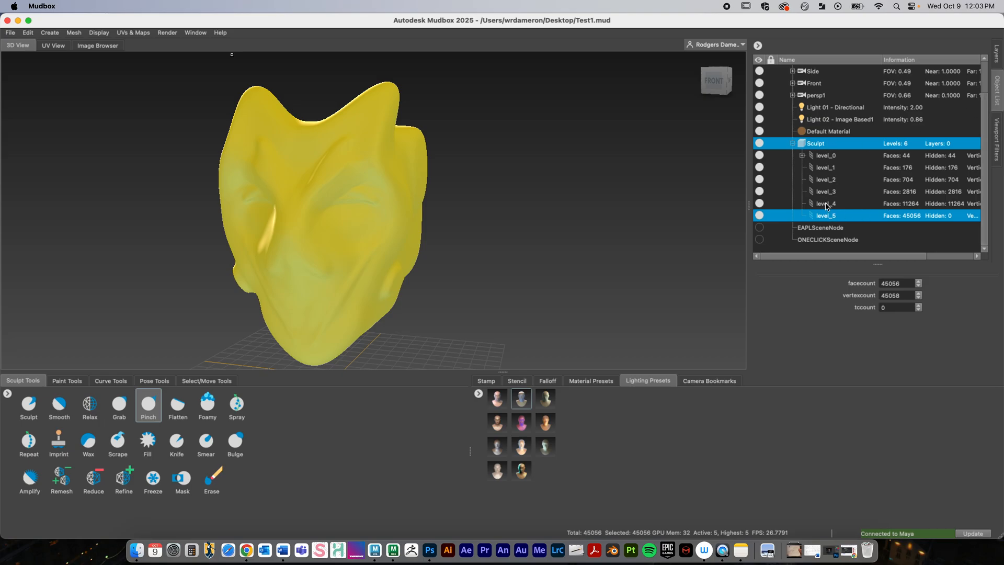
Send the selected mesh to Maya as a new scene at its current level, discarding changes to Maya's untitled scene
{"action": "left_click", "coordinate": [11, 33]}
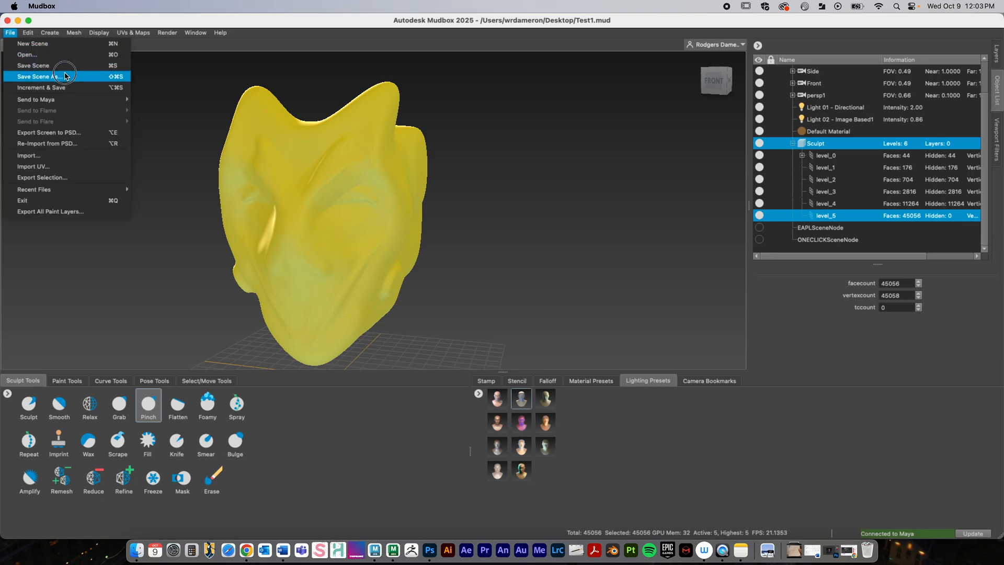
{"action": "mouse_move", "coordinate": [121, 100]}
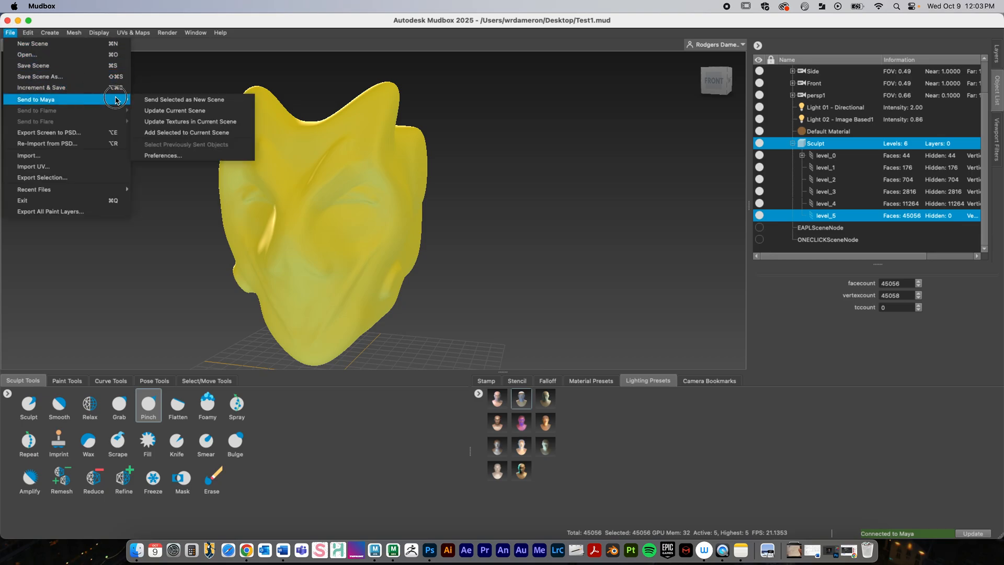
{"action": "left_click", "coordinate": [176, 101]}
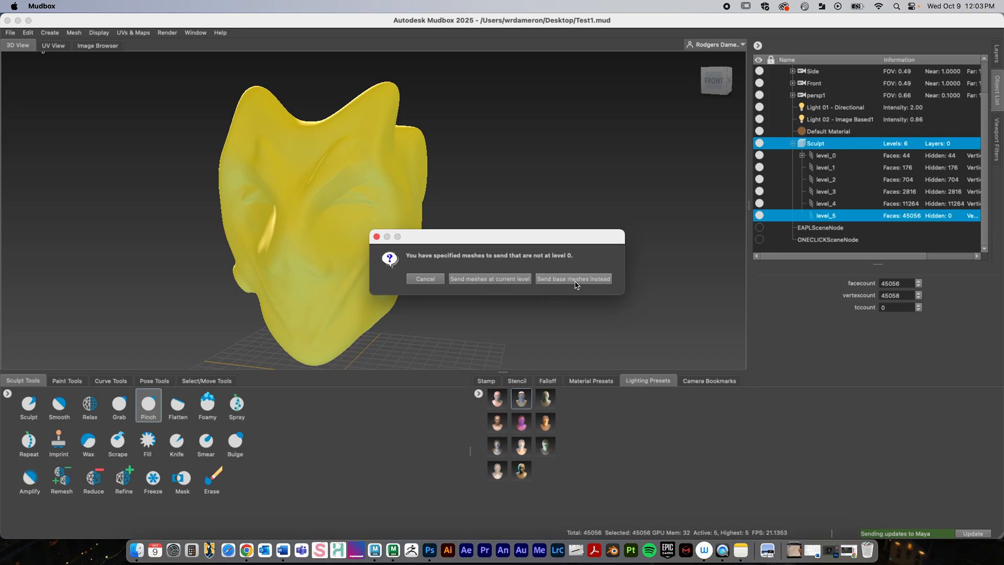
{"action": "left_click", "coordinate": [491, 281]}
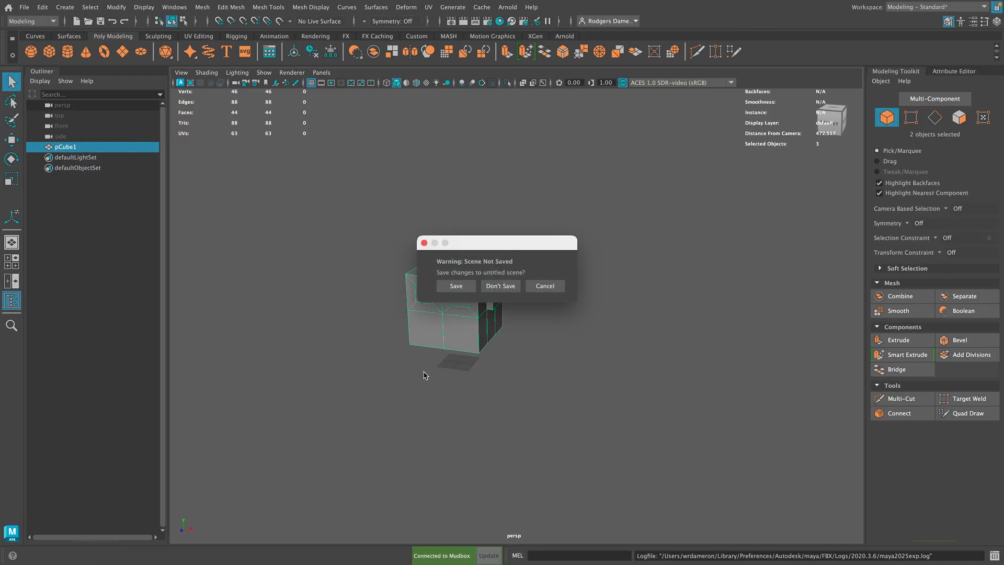
{"action": "left_click", "coordinate": [501, 286]}
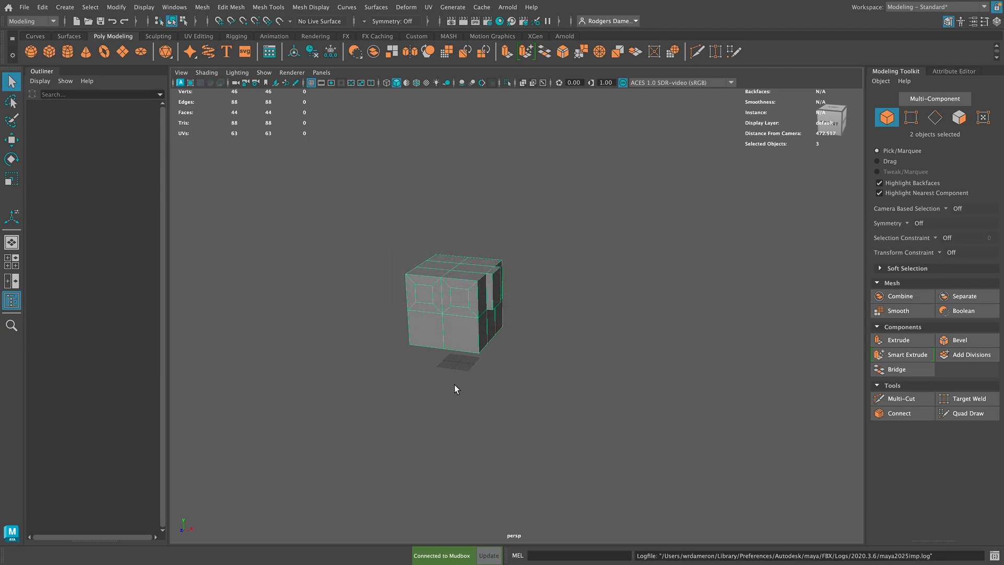
Select the imported Sculpt mesh in Maya, lower it to Y 109.32 with the Move tool, and frame it in the view
{"action": "right_click_drag", "start_coordinate": [595, 339], "coordinate": [408, 302], "text": "alt"}
{"action": "right_click_drag", "start_coordinate": [567, 312], "coordinate": [377, 309], "text": "alt"}
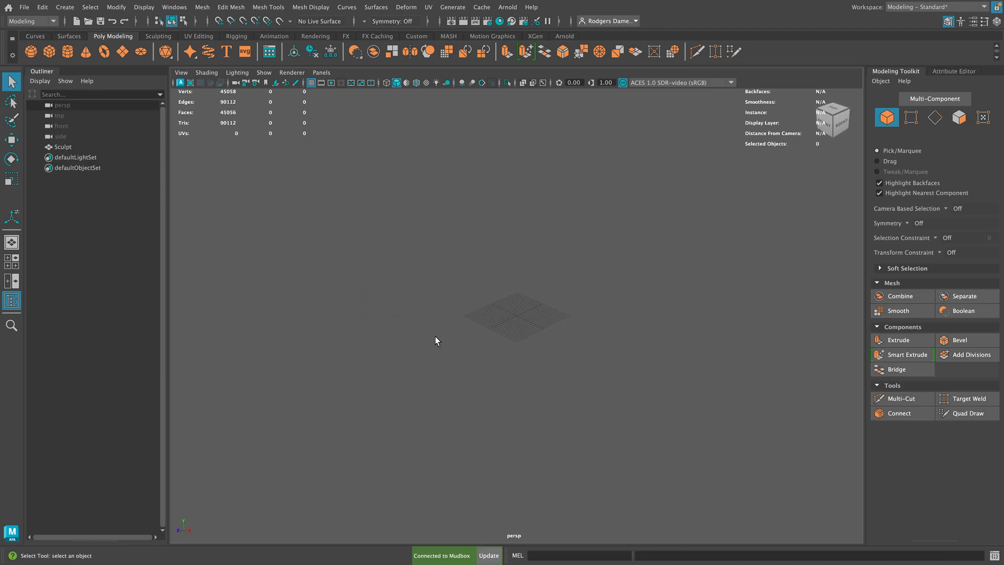
{"action": "right_click_drag", "start_coordinate": [406, 269], "coordinate": [389, 297], "text": "alt"}
{"action": "right_click_drag", "start_coordinate": [481, 269], "coordinate": [488, 249], "text": "alt"}
{"action": "middle_click_drag", "start_coordinate": [488, 249], "coordinate": [462, 251], "text": "alt"}
{"action": "mouse_move", "coordinate": [507, 239]}
{"action": "left_mouse_down", "text": "alt"}
{"action": "mouse_move", "coordinate": [547, 227]}
{"action": "mouse_move", "coordinate": [517, 231]}
{"action": "left_mouse_up", "text": "alt"}
{"action": "left_click", "coordinate": [518, 232]}
{"action": "mouse_move", "coordinate": [549, 260]}
{"action": "left_mouse_down", "text": "alt"}
{"action": "mouse_move", "coordinate": [528, 268]}
{"action": "mouse_move", "coordinate": [488, 241]}
{"action": "mouse_move", "coordinate": [403, 260]}
{"action": "mouse_move", "coordinate": [447, 229]}
{"action": "left_mouse_up", "text": "alt"}
{"action": "key", "text": "r"}
{"action": "key", "text": "w"}
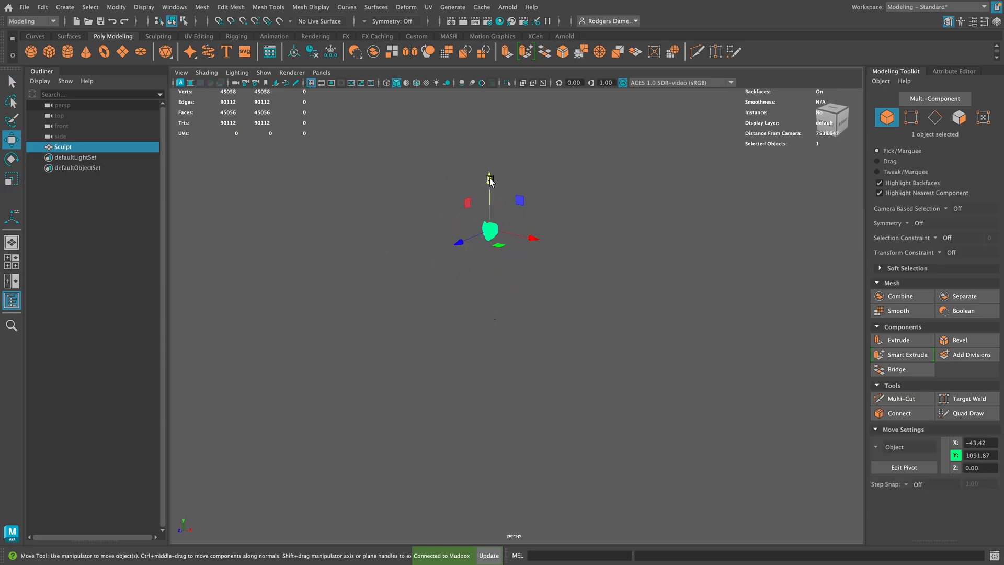
{"action": "left_click_drag", "start_coordinate": [490, 183], "coordinate": [500, 265]}
{"action": "key", "text": "f"}
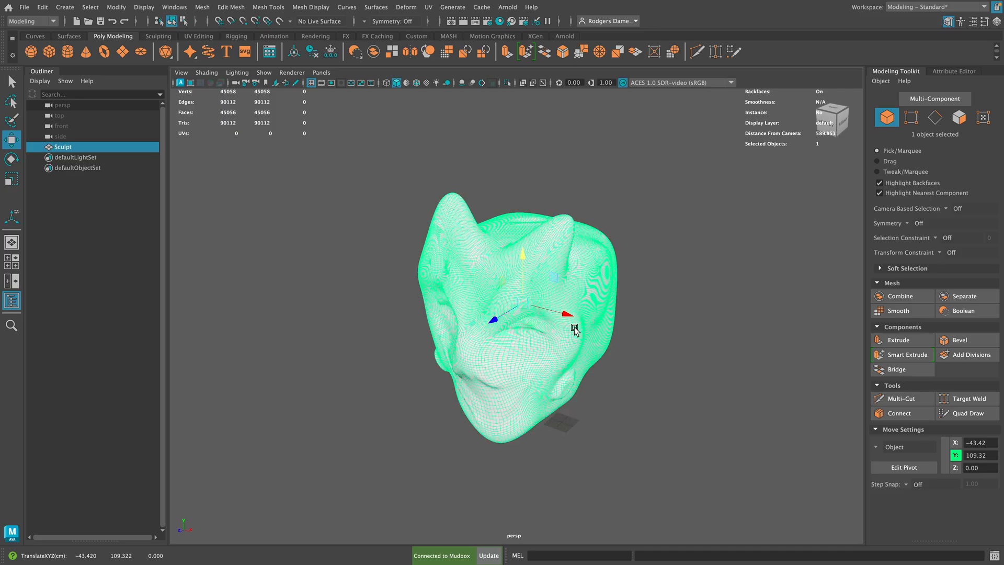
Make the Sculpt mesh a live surface for drawing new topology on it
{"action": "left_click_drag", "start_coordinate": [575, 331], "coordinate": [505, 313], "text": "alt"}
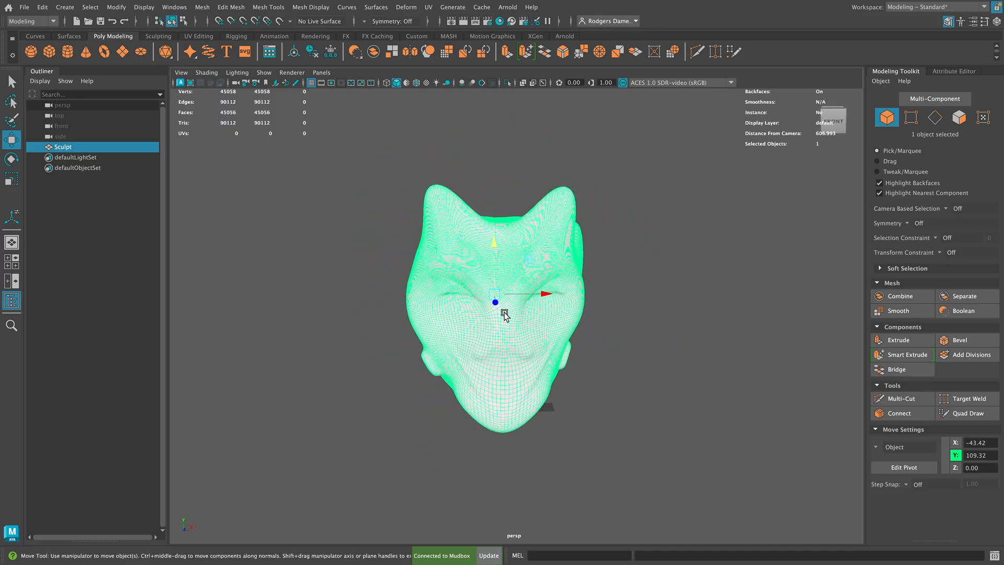
{"action": "left_click", "coordinate": [671, 281]}
{"action": "left_click_drag", "start_coordinate": [618, 309], "coordinate": [470, 306], "text": "alt"}
{"action": "key", "text": "q"}
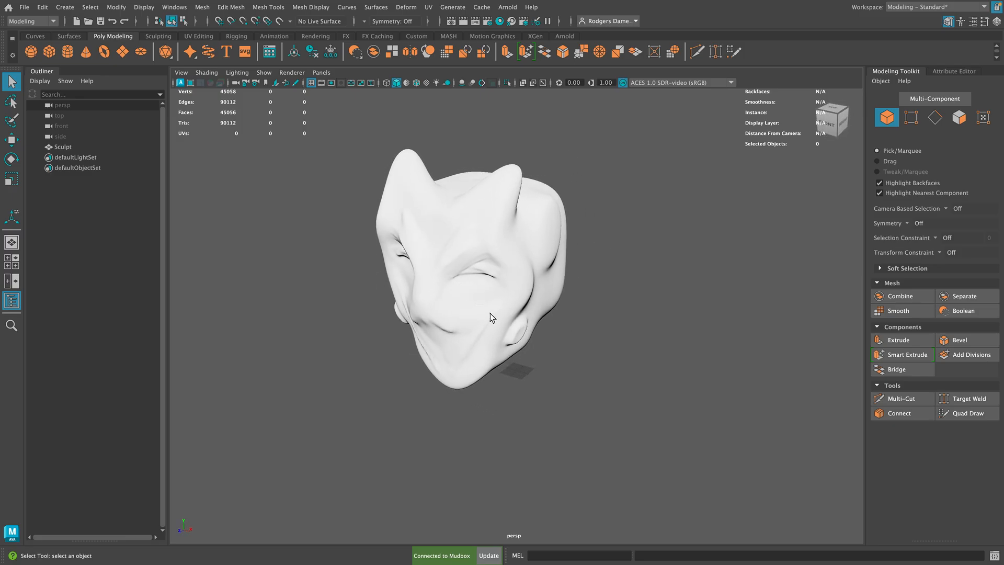
{"action": "left_click", "coordinate": [278, 21]}
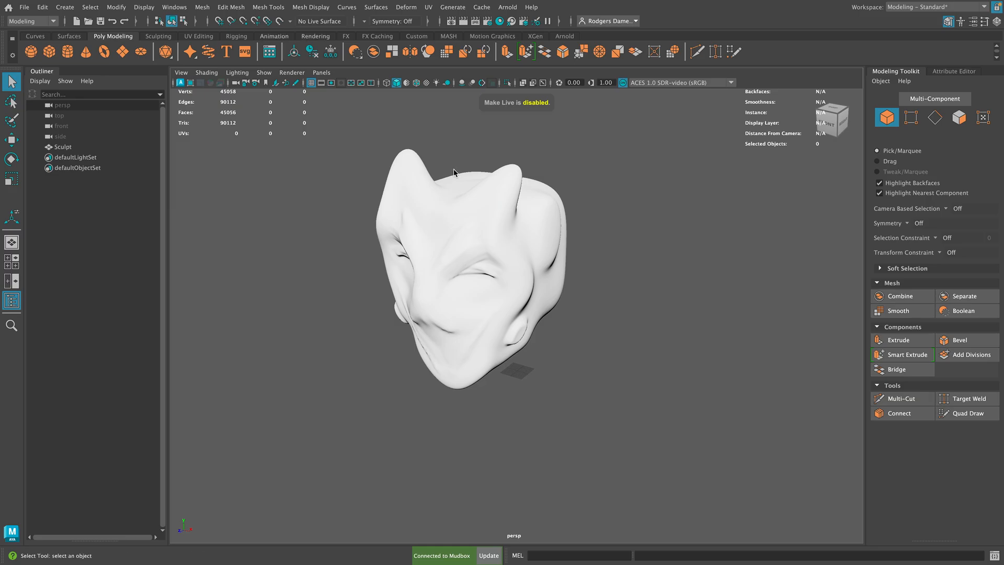
{"action": "left_click", "coordinate": [464, 218]}
{"action": "left_click", "coordinate": [279, 20]}
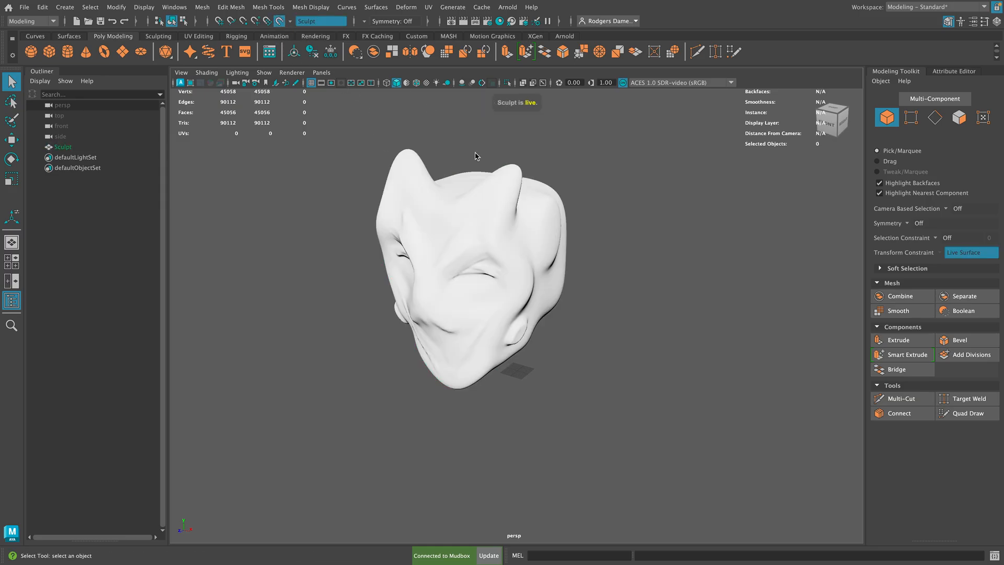
Start Quad Draw and fill a first quad from four dots placed above the inner corner of the eye
{"action": "left_click_drag", "start_coordinate": [509, 240], "coordinate": [447, 242], "text": "alt"}
{"action": "right_click_drag", "start_coordinate": [447, 242], "coordinate": [500, 262], "text": "alt"}
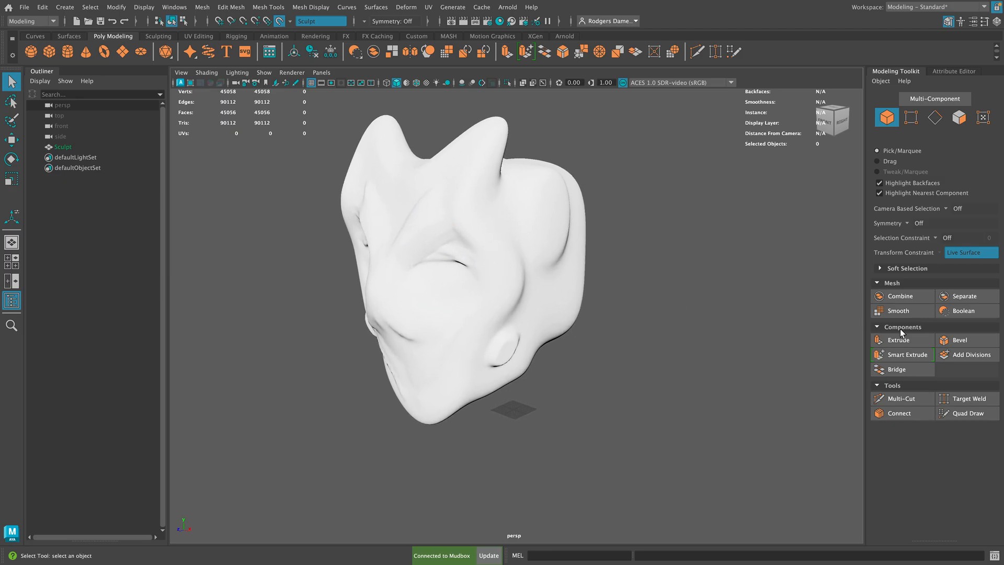
{"action": "left_click", "coordinate": [968, 412]}
{"action": "left_click_drag", "start_coordinate": [490, 334], "coordinate": [534, 314], "text": "alt"}
{"action": "middle_click_drag", "start_coordinate": [482, 280], "coordinate": [464, 288], "text": "alt"}
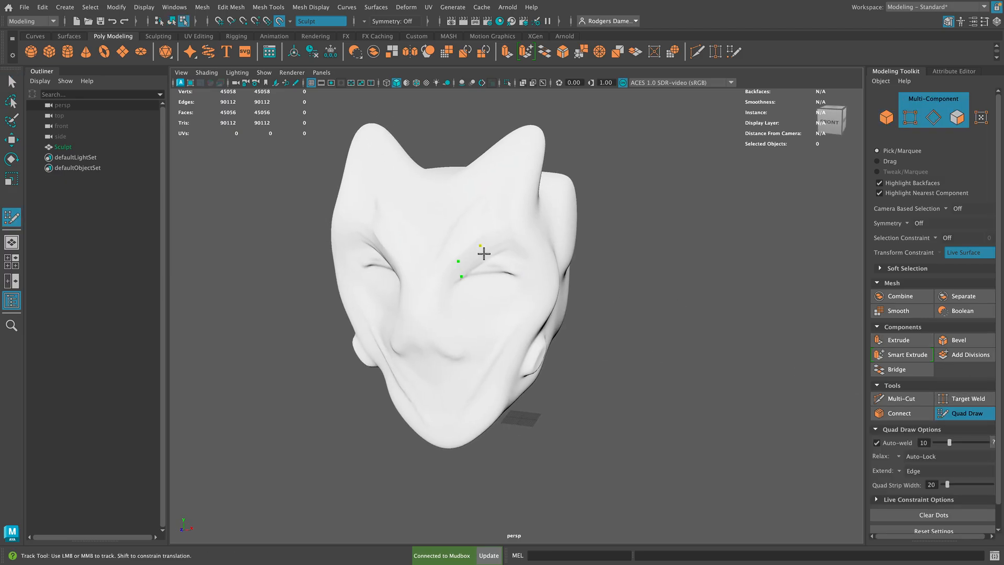
{"action": "left_click", "coordinate": [487, 261]}
{"action": "left_click", "coordinate": [476, 259], "text": "shift"}
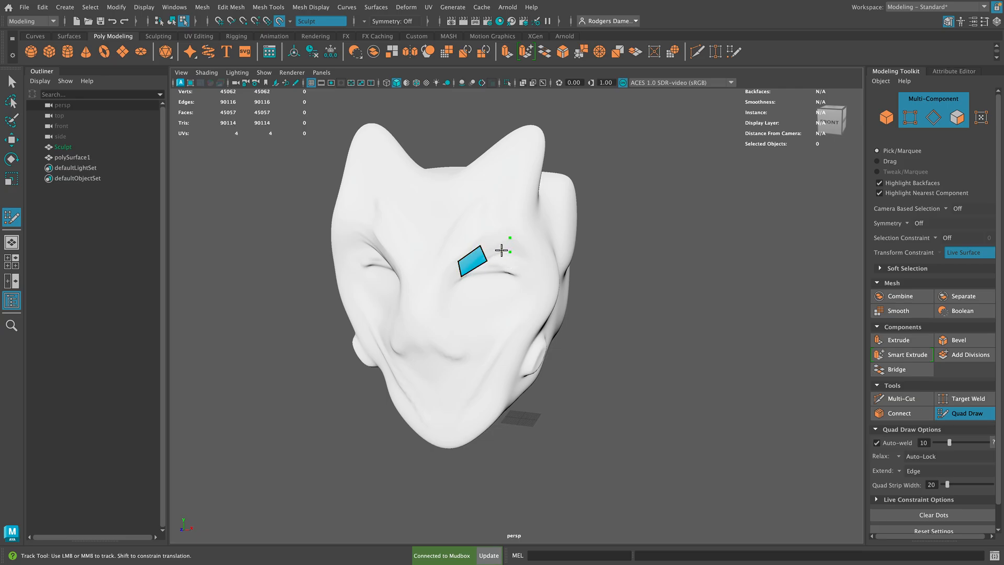
Extend the quad strip with three more faces, following the brow and curving down around the eye's outer corner
{"action": "left_click", "coordinate": [496, 250], "text": "shift"}
{"action": "left_click", "coordinate": [526, 260]}
{"action": "left_click", "coordinate": [535, 250]}
{"action": "left_click", "coordinate": [525, 249], "text": "shift"}
{"action": "left_click", "coordinate": [528, 269], "text": "shift"}
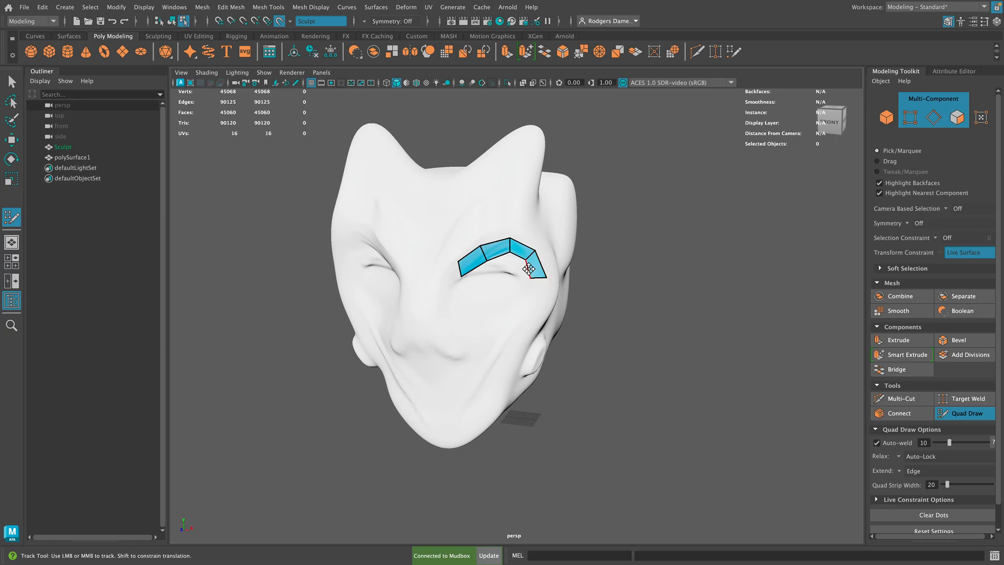
Turn off the live surface and return the drawn strip to object mode
{"action": "mouse_move", "coordinate": [522, 260]}
{"action": "left_mouse_down", "text": "alt"}
{"action": "mouse_move", "coordinate": [553, 287]}
{"action": "mouse_move", "coordinate": [455, 290]}
{"action": "mouse_move", "coordinate": [448, 299]}
{"action": "mouse_move", "coordinate": [468, 289]}
{"action": "mouse_move", "coordinate": [517, 185]}
{"action": "mouse_move", "coordinate": [513, 157]}
{"action": "left_mouse_up", "text": "alt"}
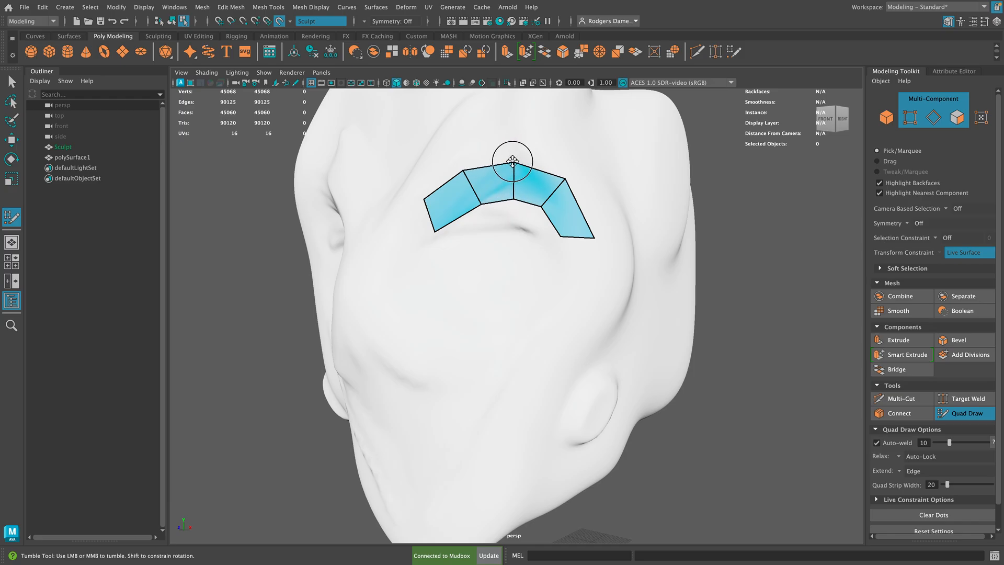
{"action": "middle_click_drag", "start_coordinate": [552, 211], "coordinate": [539, 249], "text": "alt"}
{"action": "right_click_drag", "start_coordinate": [539, 249], "coordinate": [472, 240], "text": "alt"}
{"action": "left_click_drag", "start_coordinate": [509, 253], "coordinate": [478, 283], "text": "alt"}
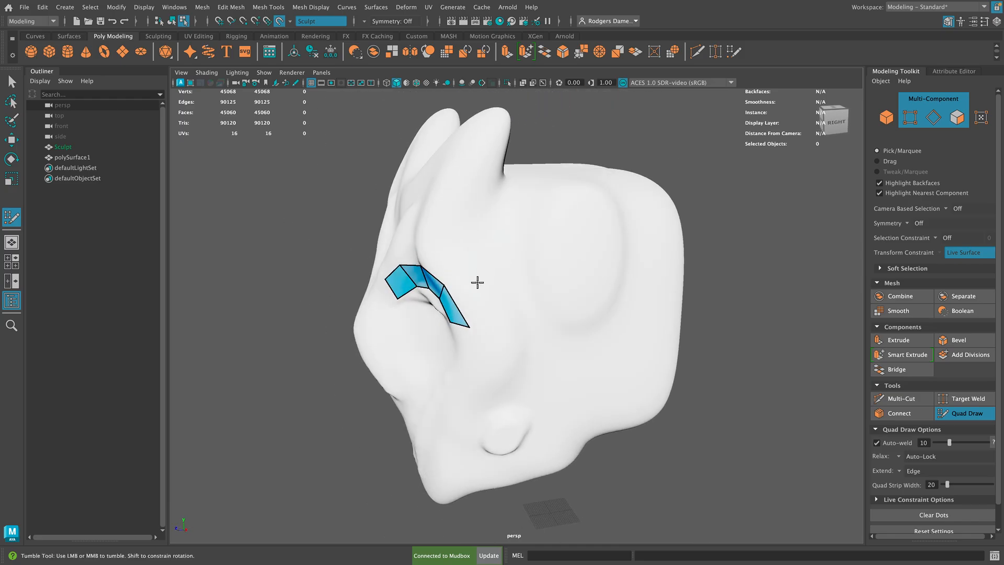
{"action": "mouse_move", "coordinate": [400, 303]}
{"action": "left_mouse_down", "text": "alt"}
{"action": "mouse_move", "coordinate": [417, 300]}
{"action": "mouse_move", "coordinate": [408, 296]}
{"action": "mouse_move", "coordinate": [456, 307]}
{"action": "mouse_move", "coordinate": [440, 307]}
{"action": "left_mouse_up", "text": "alt"}
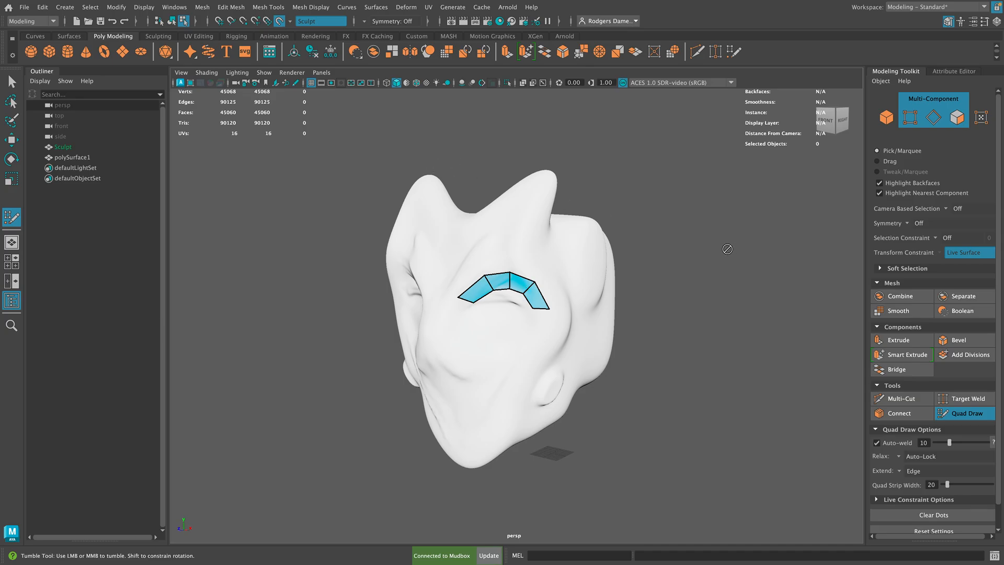
{"action": "left_click", "coordinate": [282, 22]}
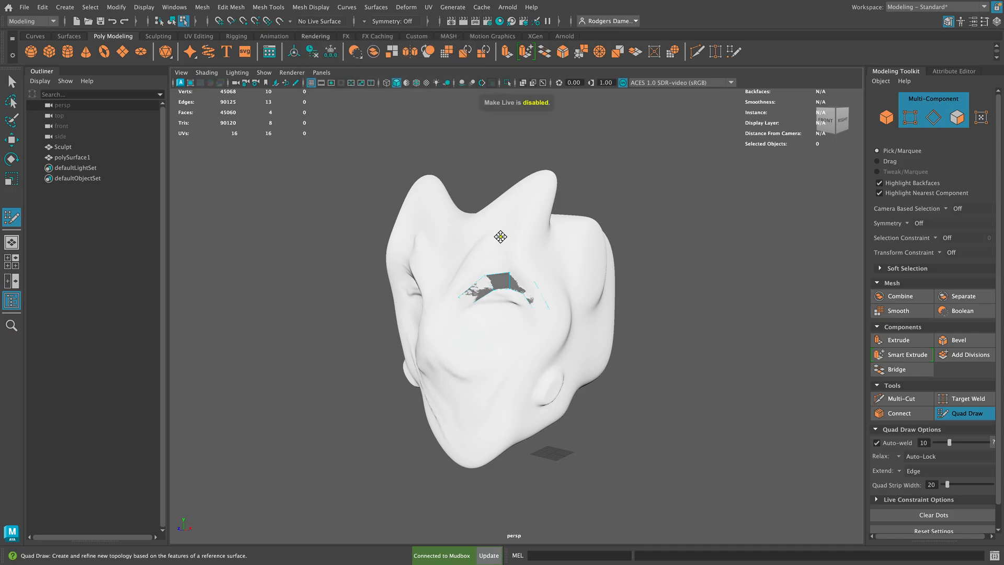
{"action": "key", "text": "ctrl+z"}
{"action": "right_click_drag", "start_coordinate": [491, 249], "coordinate": [531, 251]}
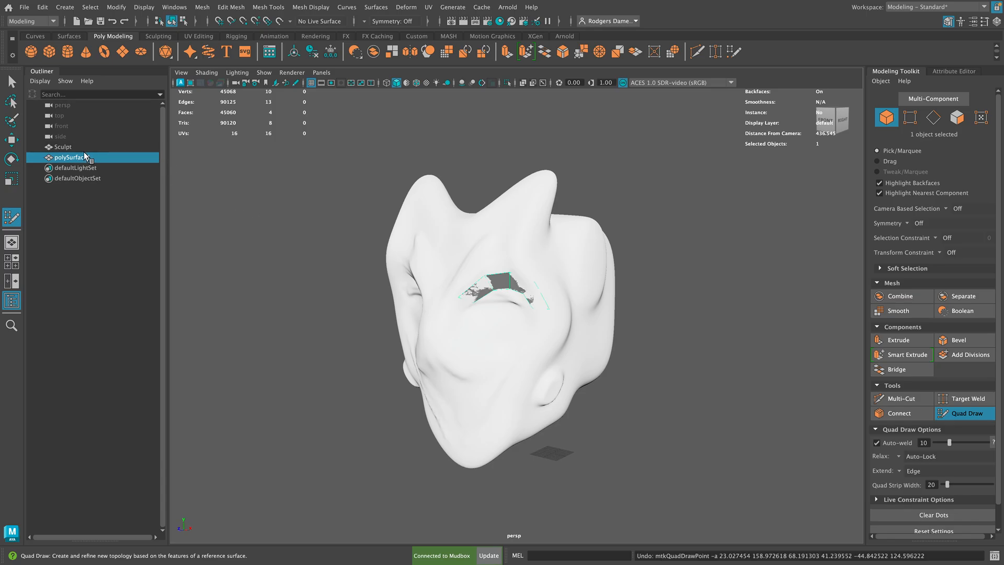
Leave Quad Draw, hide the Sculpt mesh, and select polySurface1 to examine the strip on its own
{"action": "left_click", "coordinate": [83, 150]}
{"action": "left_click", "coordinate": [12, 80]}
{"action": "key", "text": "h"}
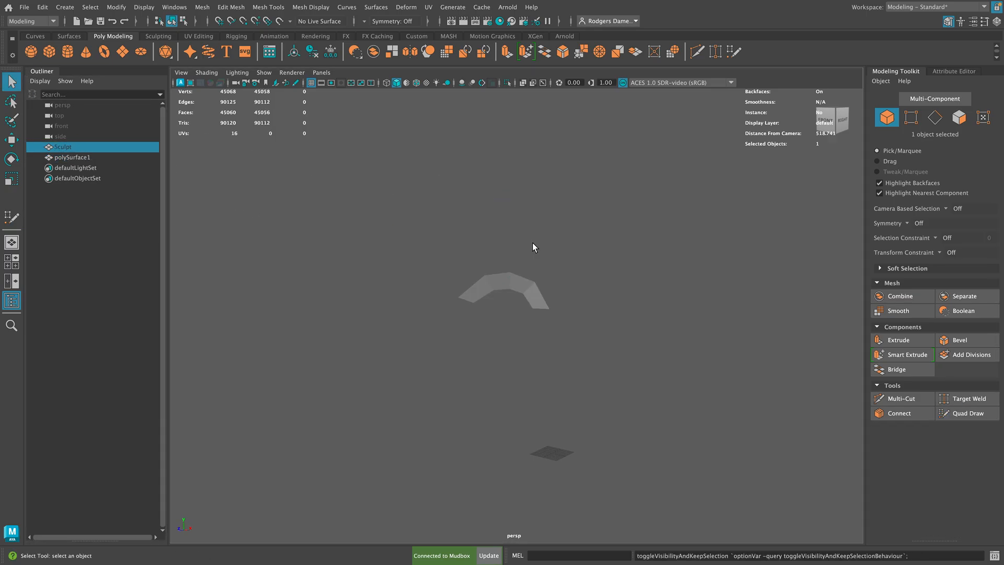
{"action": "left_click", "coordinate": [538, 299]}
{"action": "mouse_move", "coordinate": [537, 299]}
{"action": "left_mouse_down", "text": "alt"}
{"action": "mouse_move", "coordinate": [488, 320]}
{"action": "mouse_move", "coordinate": [539, 313]}
{"action": "mouse_move", "coordinate": [517, 319]}
{"action": "left_mouse_up", "text": "alt"}
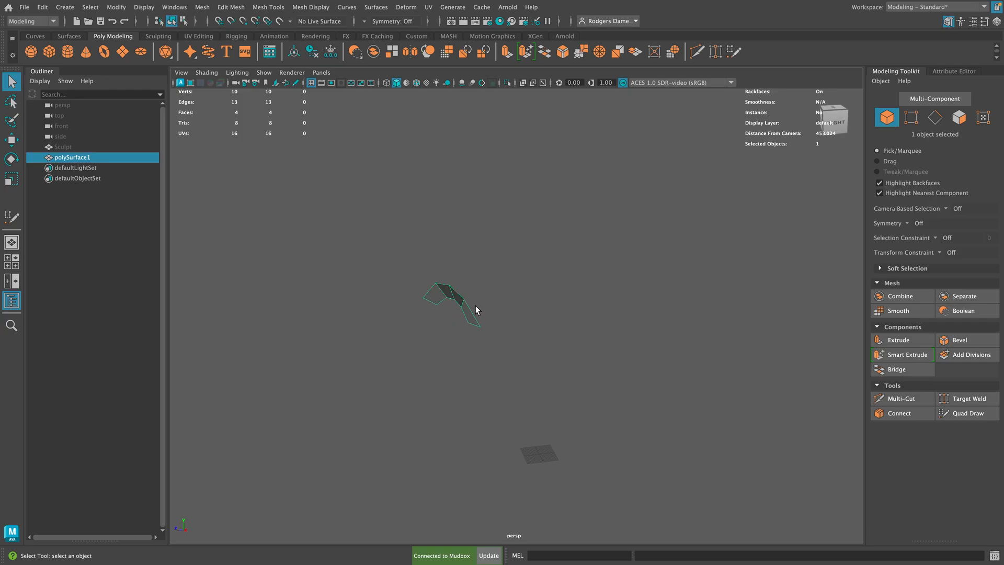
Select the hidden Sculpt mesh and show it again
{"action": "left_click", "coordinate": [83, 146]}
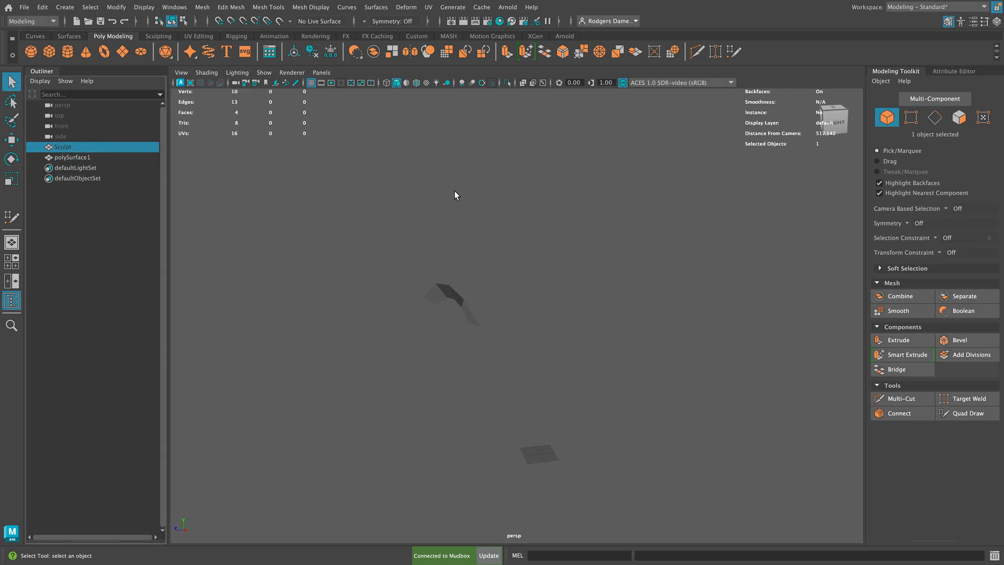
{"action": "mouse_move", "coordinate": [453, 194]}
{"action": "left_mouse_down", "text": "alt"}
{"action": "mouse_move", "coordinate": [549, 274]}
{"action": "mouse_move", "coordinate": [594, 278]}
{"action": "mouse_move", "coordinate": [509, 298]}
{"action": "mouse_move", "coordinate": [517, 285]}
{"action": "left_mouse_up", "text": "alt"}
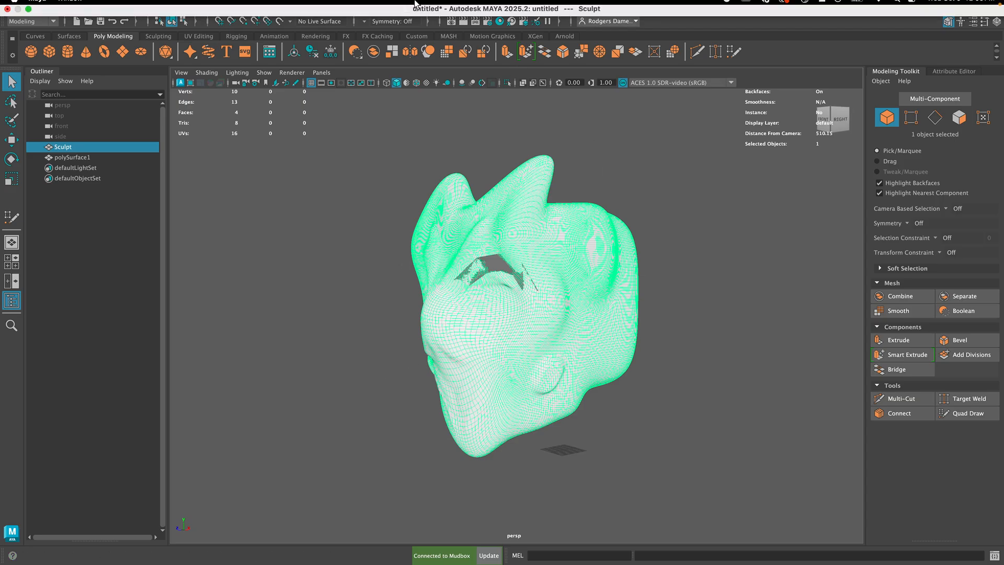
{"action": "mouse_move", "coordinate": [608, 4]}
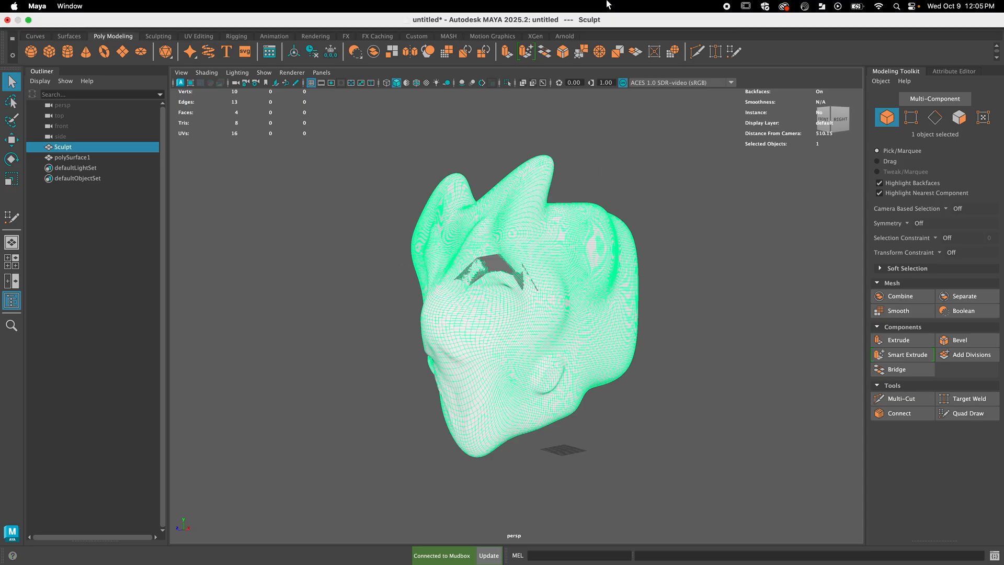